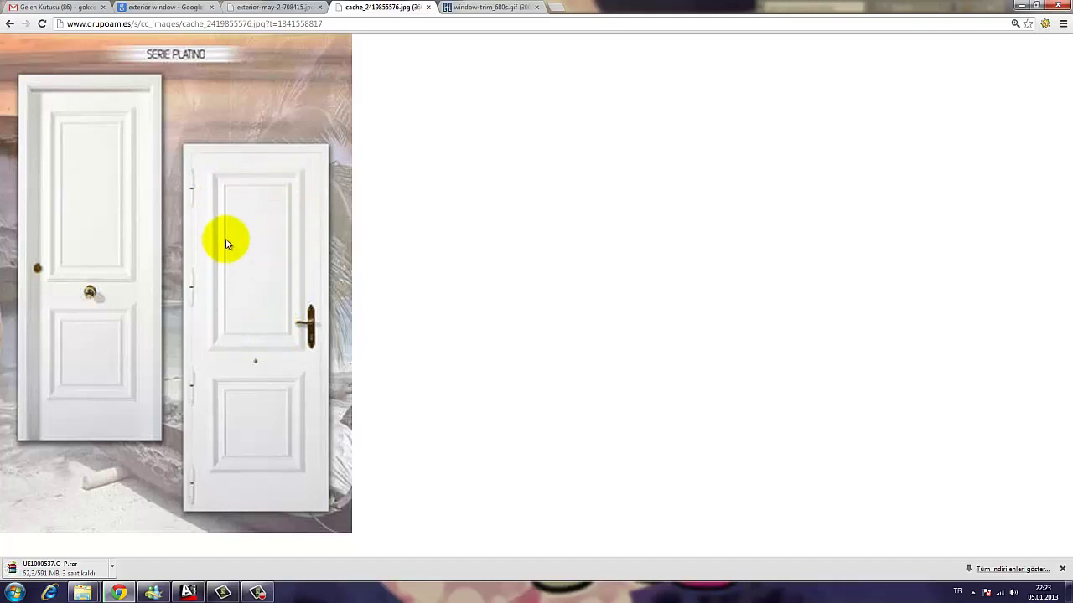
# - Compare the door model in AutoCAD with the panelled door reference photo in the browser
pyautogui.click(1021, 5)
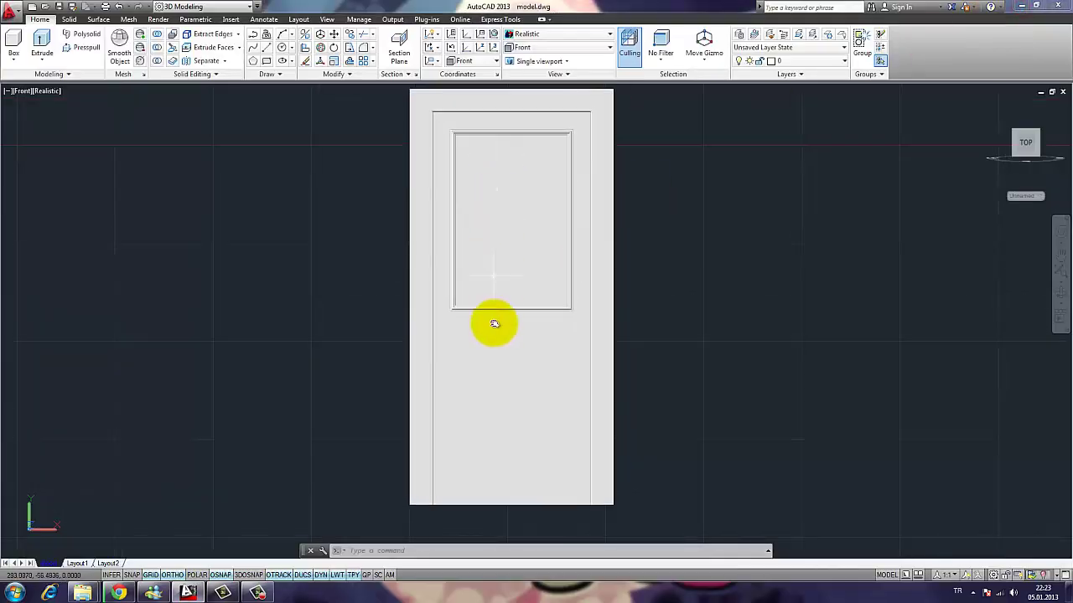
pyautogui.click(120, 593)
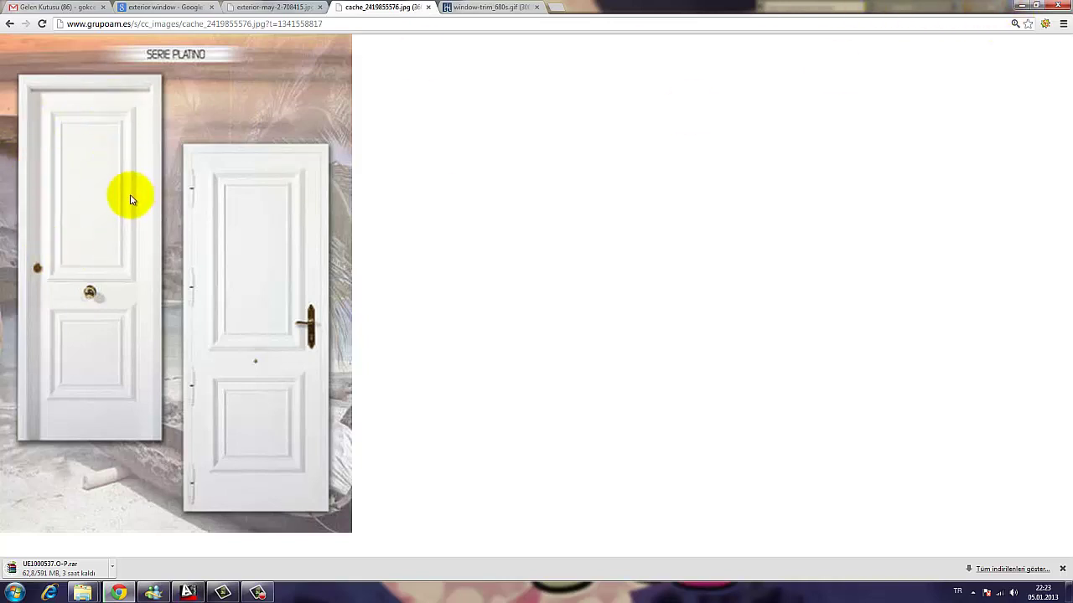
pyautogui.click(1022, 5)
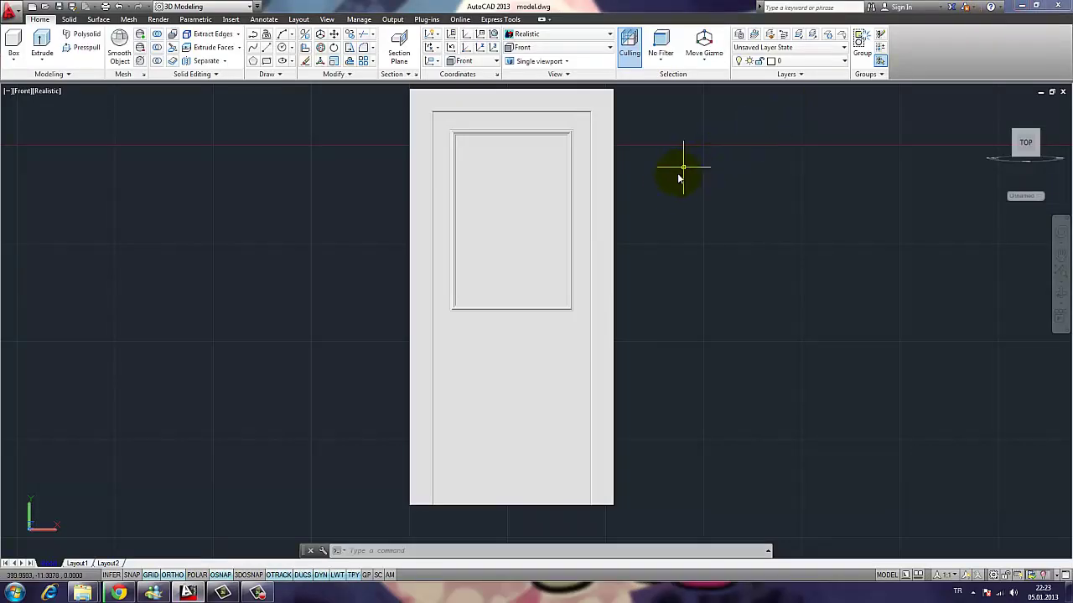
# - Undo the object isolation commands and the moulding sweep, back to the plain panel rectangle and its profile
pyautogui.scroll(6, 673, 186)
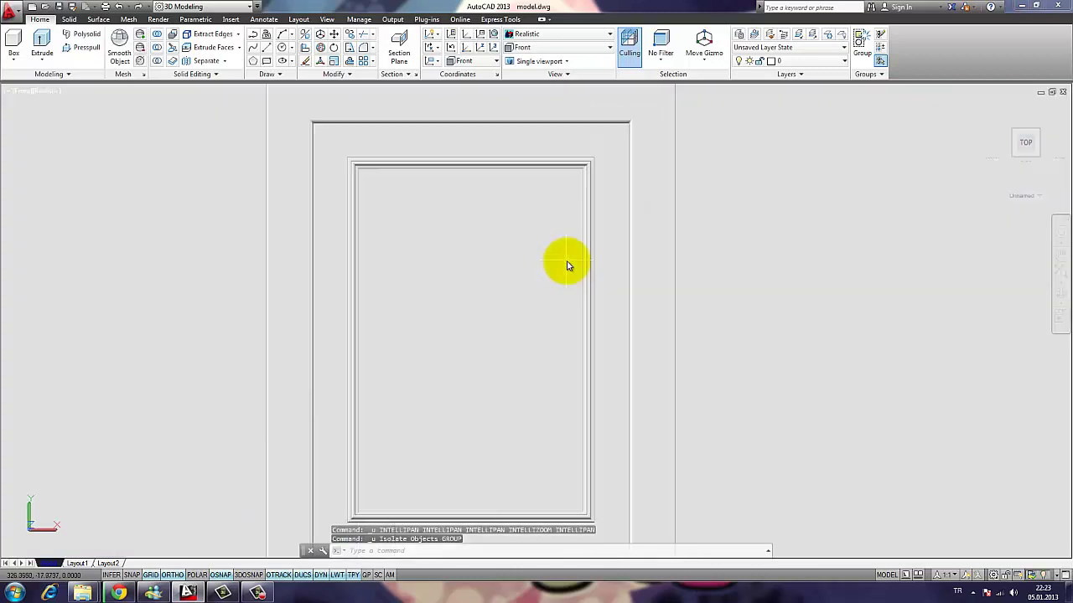
pyautogui.hotkey('ctrl', 'z')
pyautogui.hotkey('ctrl', 'z')
pyautogui.scroll(-6, 543, 273)
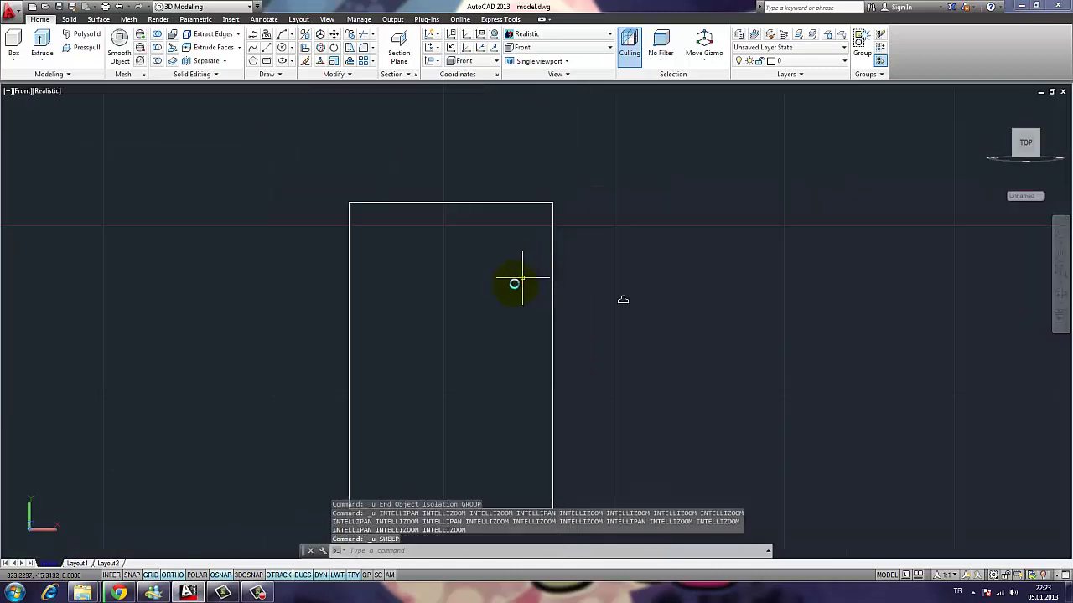
pyautogui.moveTo(558, 359); pyautogui.dragTo(565, 238, button='middle')
# - Copy the panel rectangle straight down, from the midpoint of its top edge to the midpoint of its bottom edge
pyautogui.click(564, 267)
pyautogui.click(515, 238)
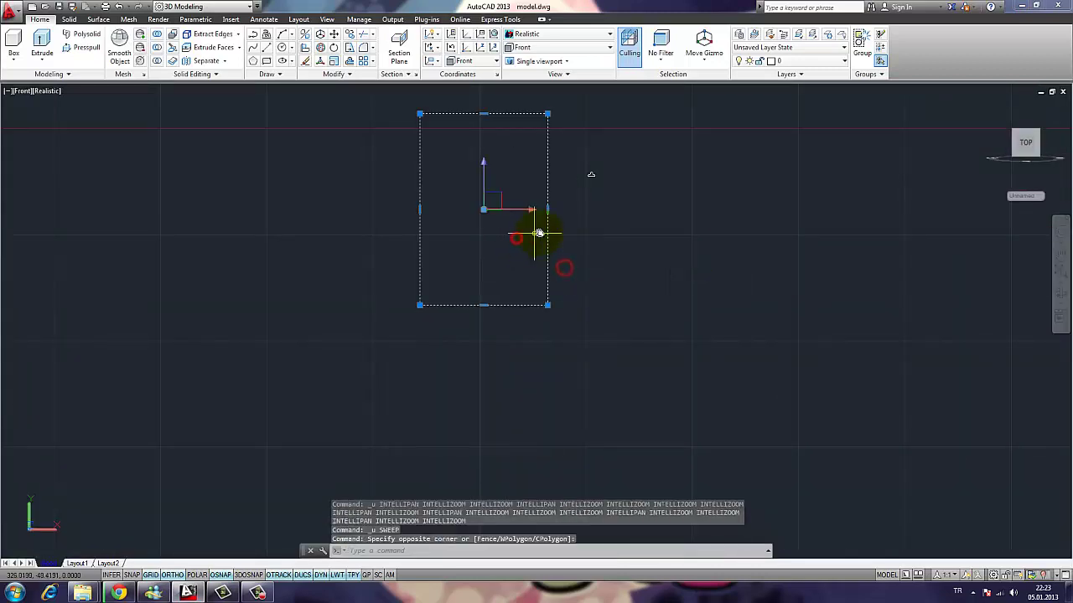
pyautogui.write('co')
pyautogui.press('Return')
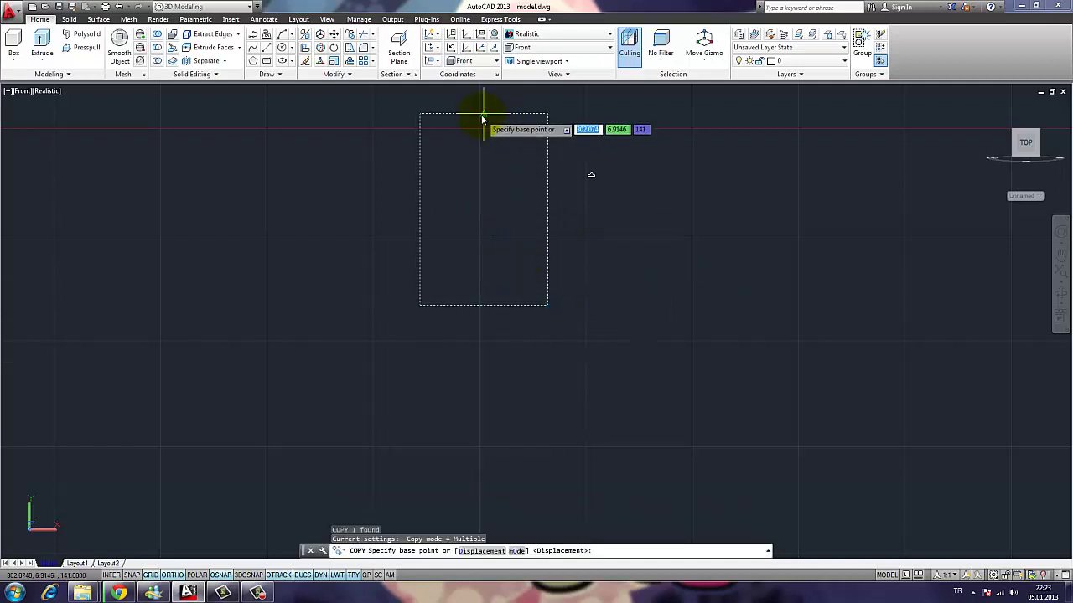
pyautogui.click(484, 114)
pyautogui.click(483, 305)
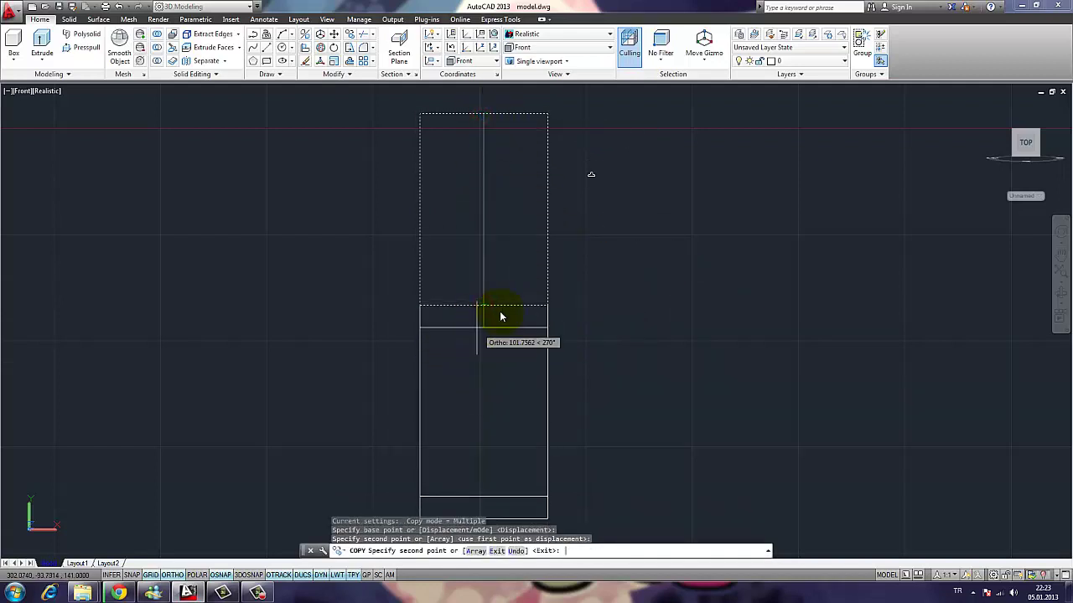
pyautogui.press('Return')
pyautogui.click(568, 259)
pyautogui.click(575, 373)
pyautogui.click(527, 360)
pyautogui.press('Escape')
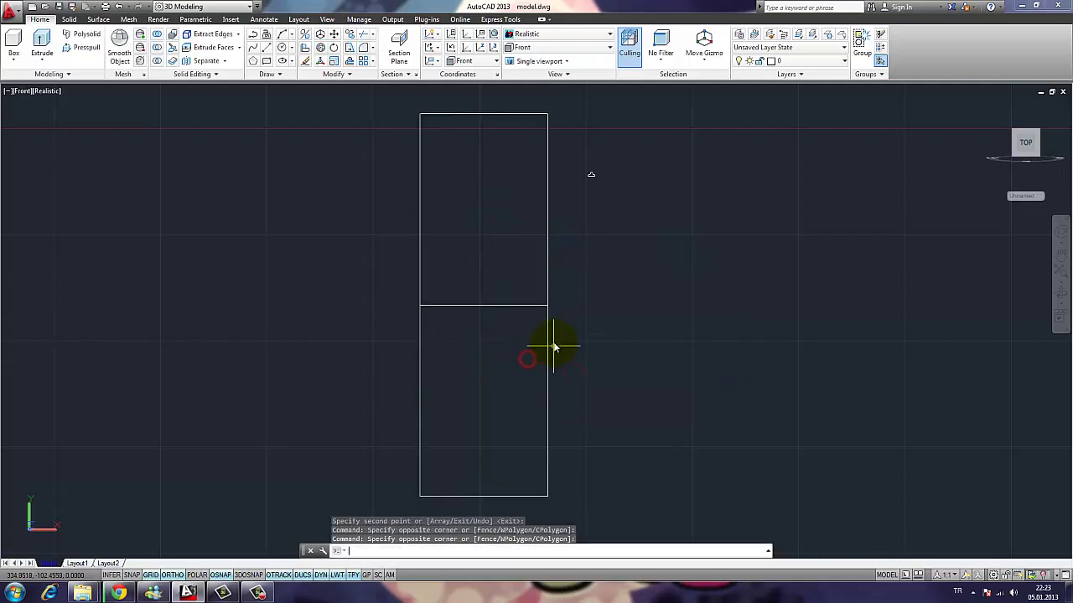
pyautogui.click(535, 243)
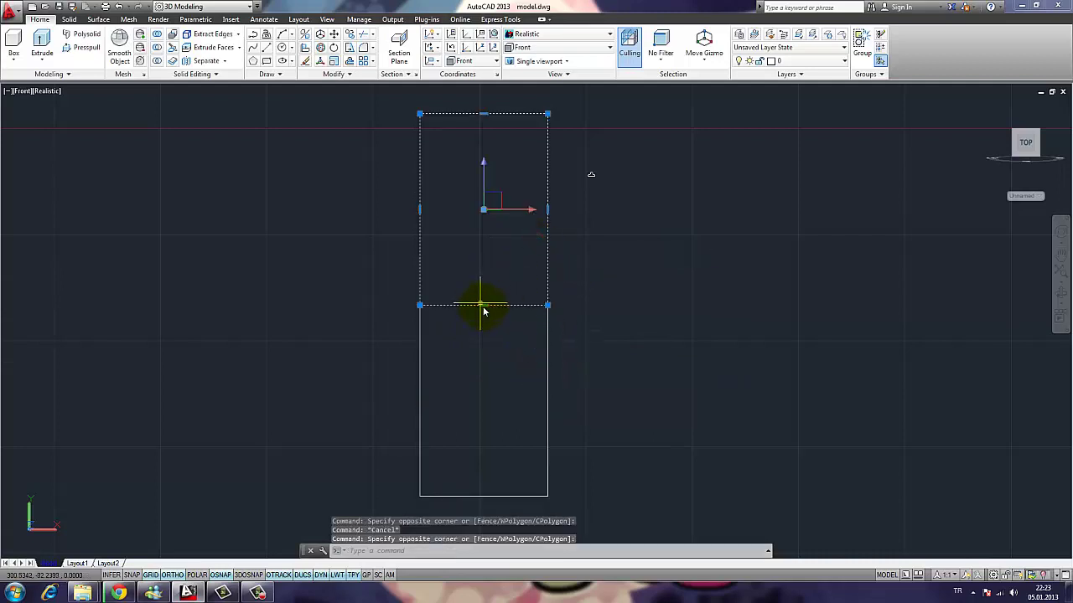
pyautogui.press('Escape')
# - Stretch the top edge of the lower rectangle down by 30 units to shorten it
pyautogui.click(581, 393)
pyautogui.click(519, 375)
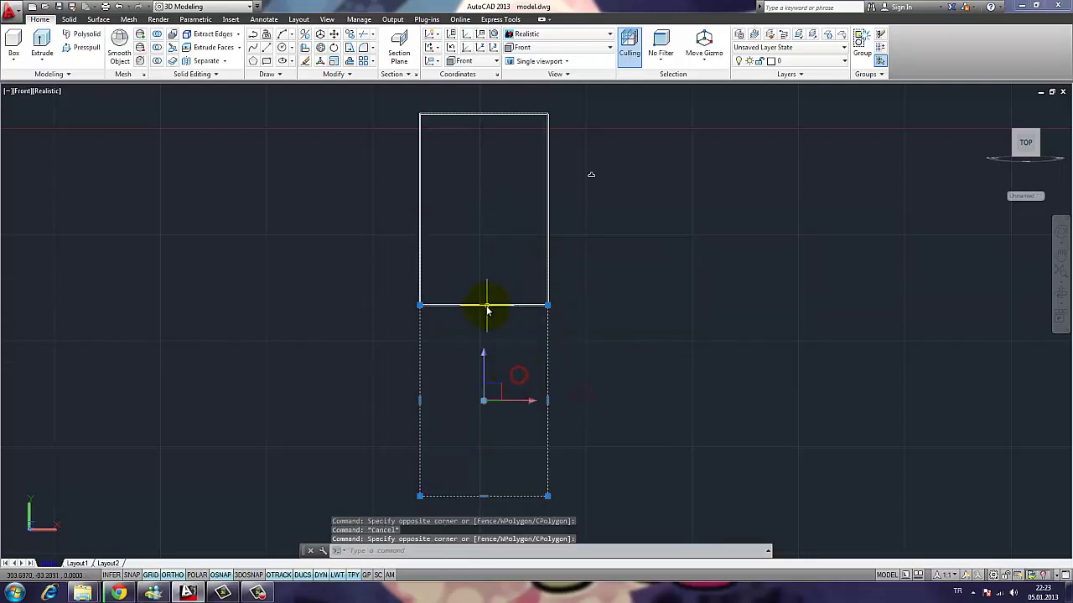
pyautogui.moveTo(484, 307)
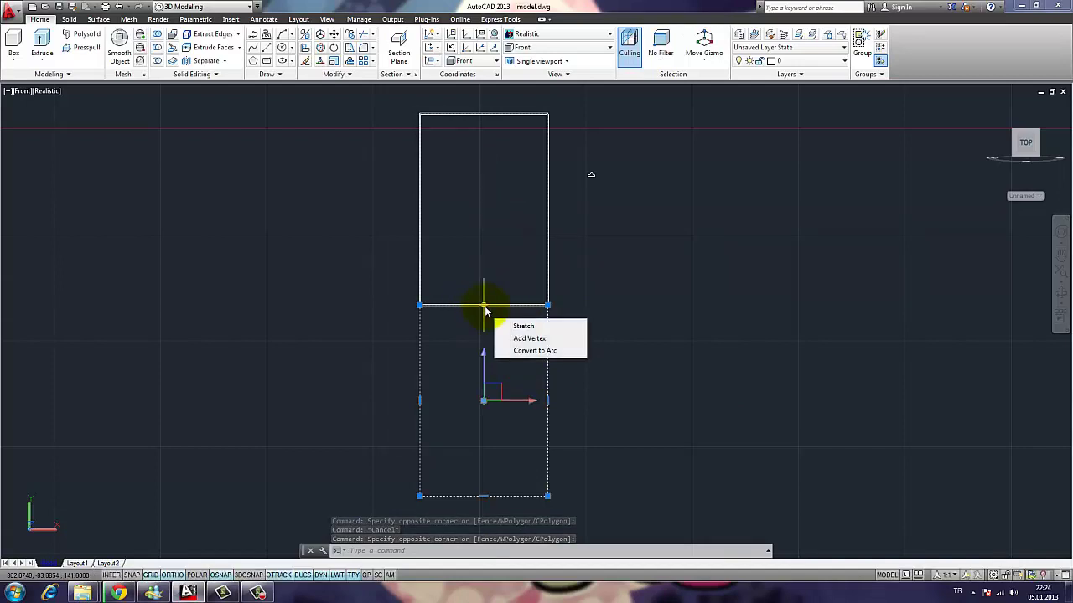
pyautogui.click(523, 326)
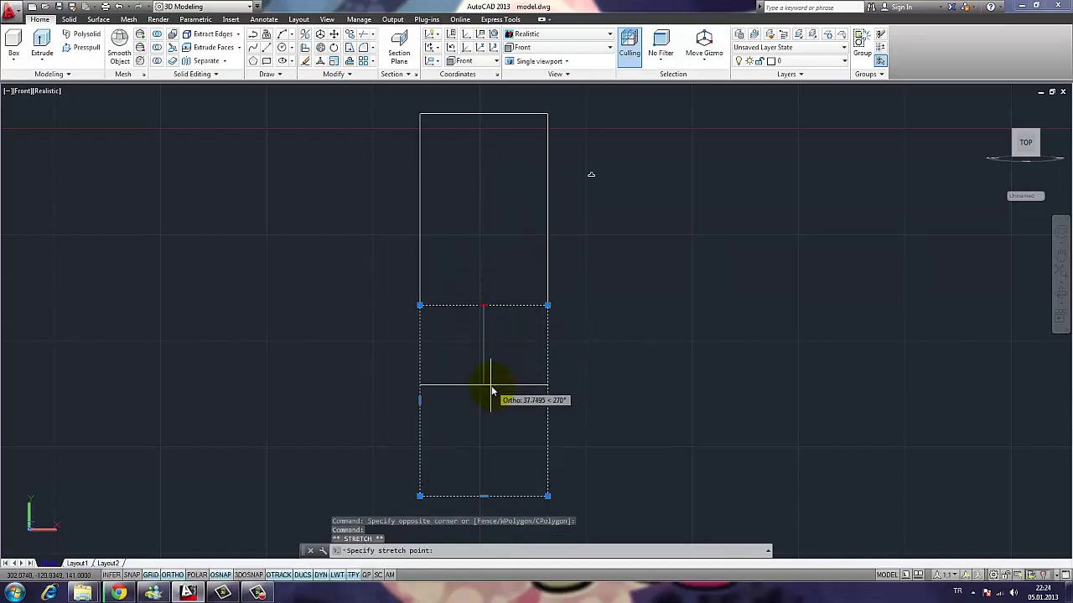
pyautogui.write('30')
pyautogui.press('Return')
# - Stretch the bottom edge of the upper rectangle down by 10 units with the Stretch command
pyautogui.write('s')
pyautogui.press('Return')
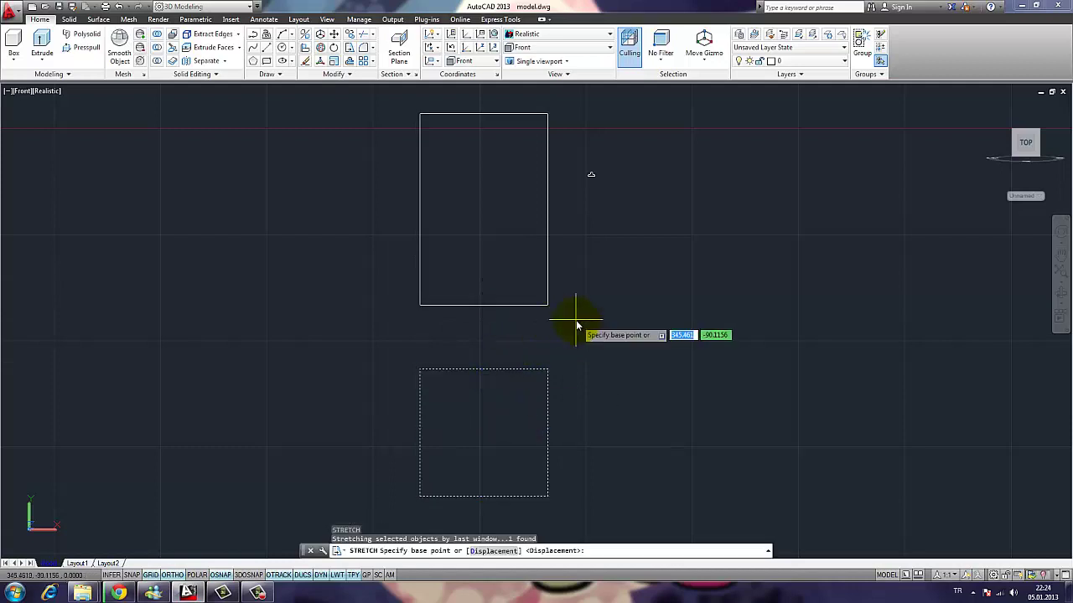
pyautogui.press('Escape')
pyautogui.press('Return')
pyautogui.click(572, 321)
pyautogui.click(373, 298)
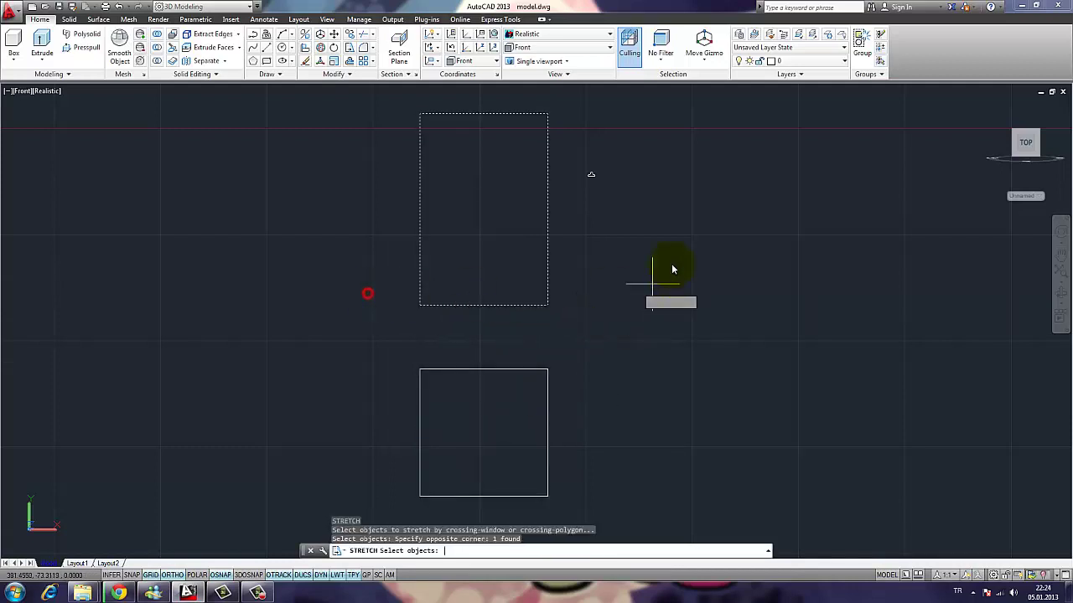
pyautogui.press('Return')
pyautogui.click(668, 240)
pyautogui.write('10')
pyautogui.press('Return')
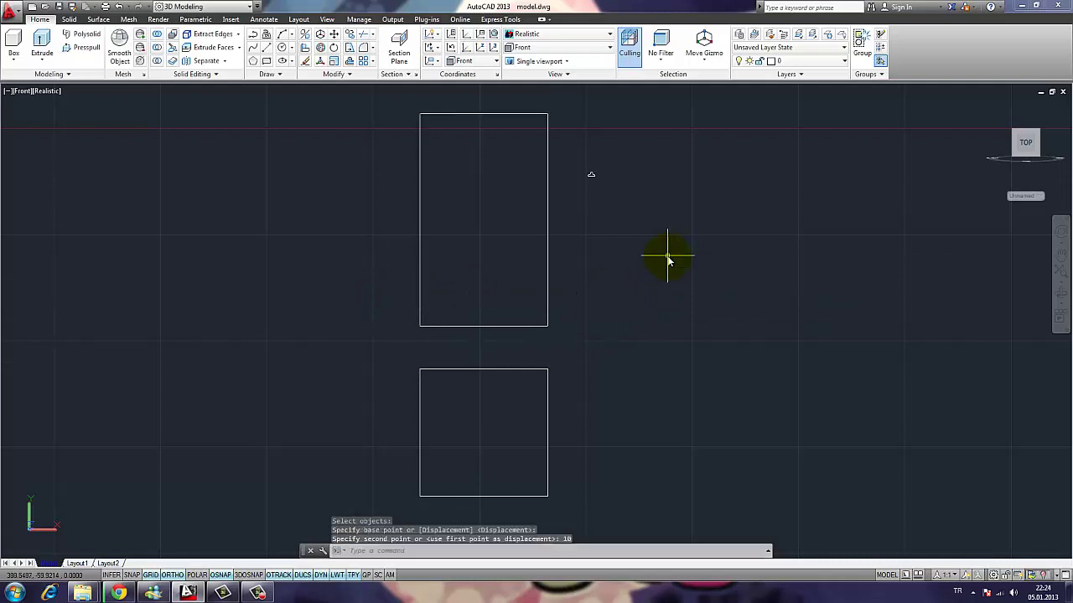
# - Copy the small moulding profile straight down so a second one sits beside the lower rectangle
pyautogui.click(616, 204)
pyautogui.click(576, 157)
pyautogui.write('co')
pyautogui.press('Return')
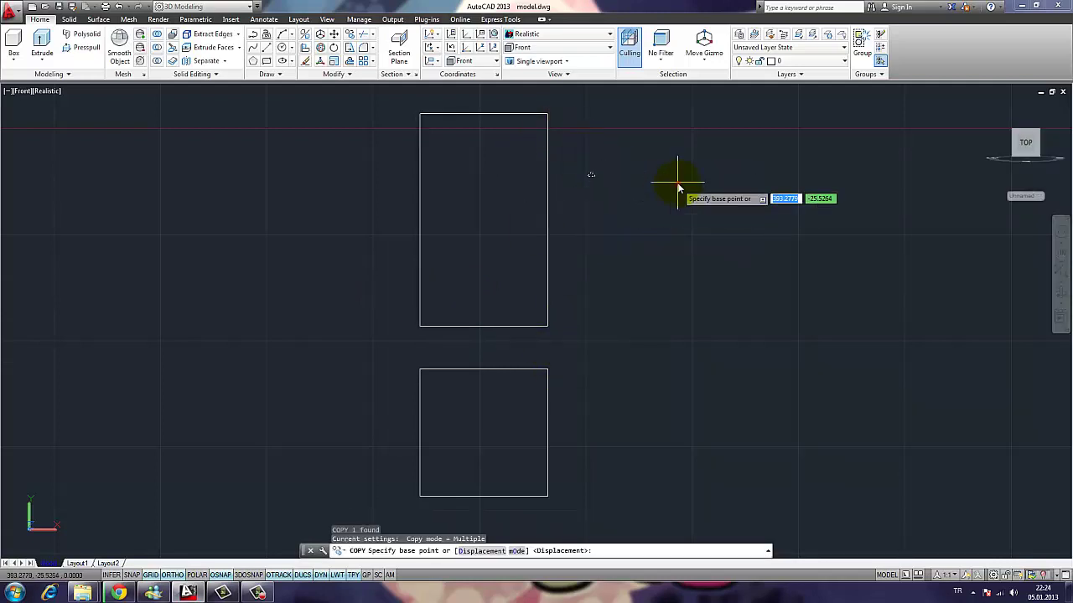
pyautogui.click(677, 185)
pyautogui.click(694, 411)
pyautogui.press('Escape')
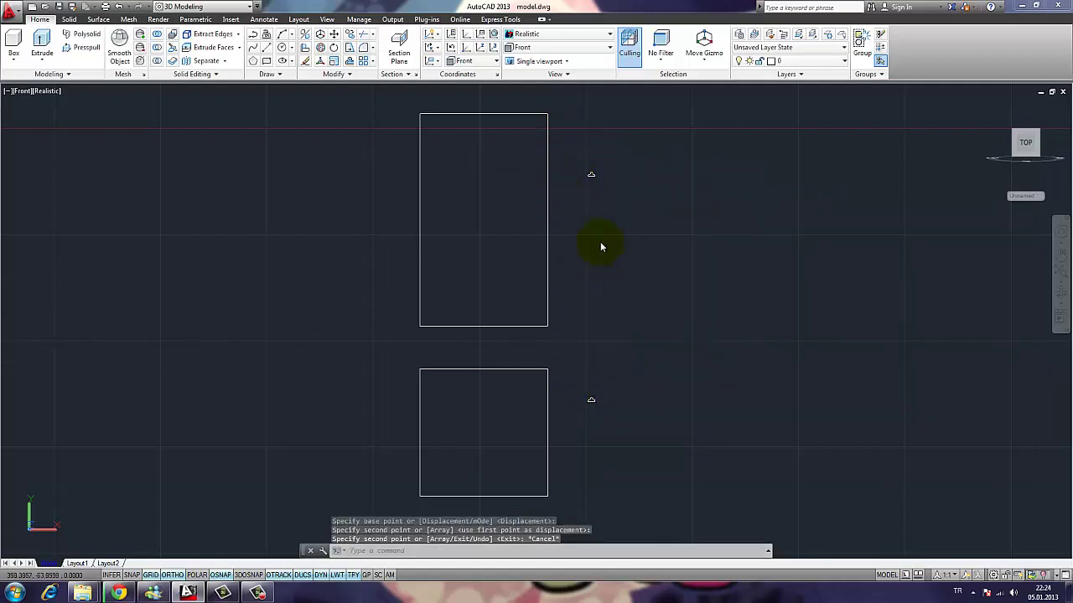
# - Sweep the upper moulding profile along the upper rectangle
pyautogui.write('sweep')
pyautogui.press('Return')
pyautogui.click(609, 190)
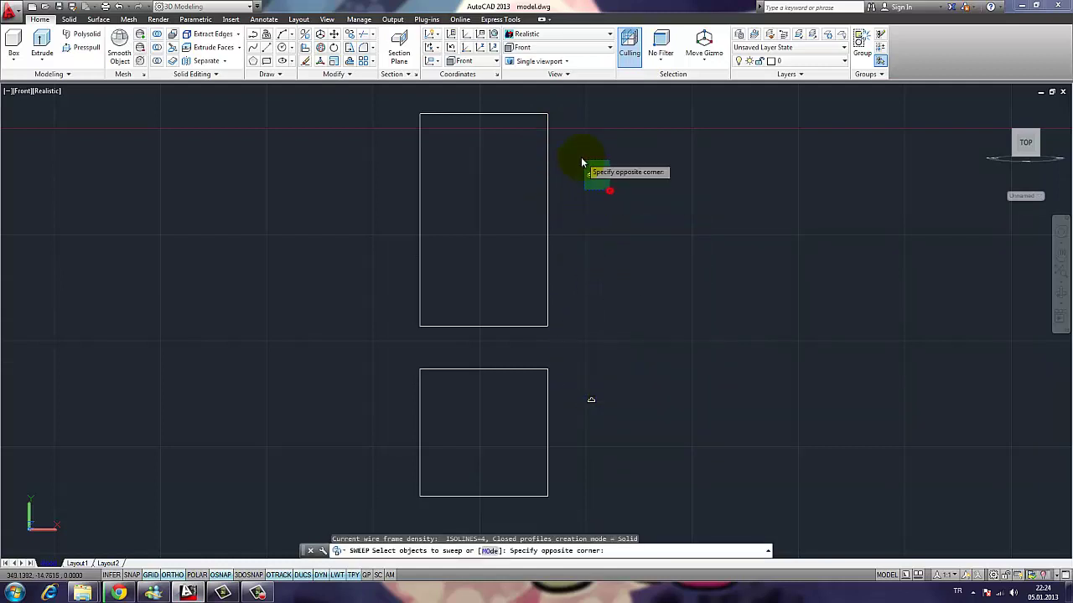
pyautogui.click(581, 157)
pyautogui.press('Return')
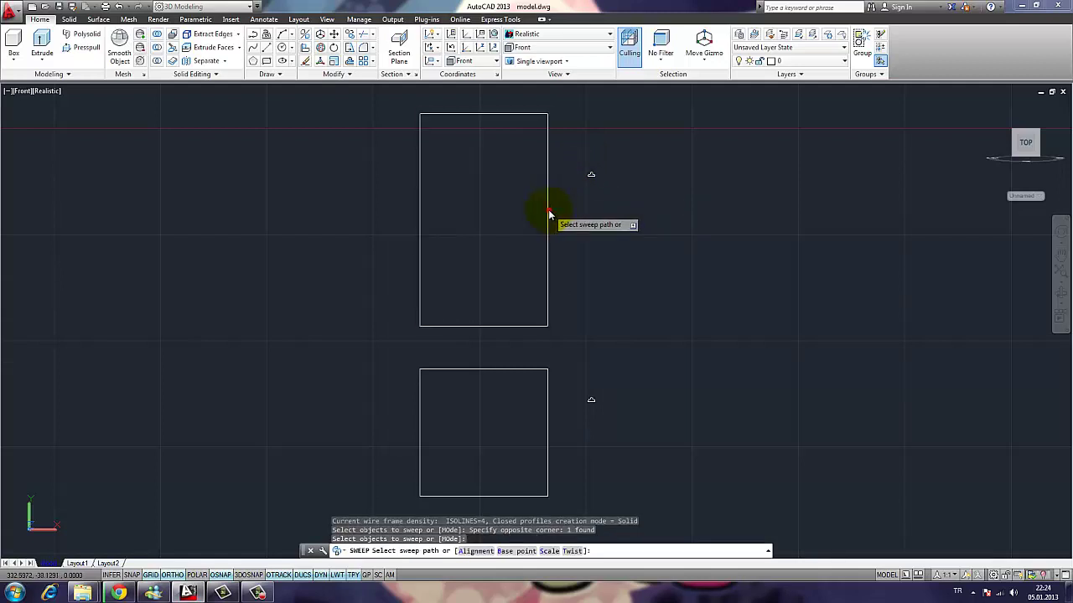
pyautogui.click(549, 210)
# - Sweep the lower moulding profile along the lower rectangle
pyautogui.press('Return')
pyautogui.click(611, 412)
pyautogui.click(579, 376)
pyautogui.press('Return')
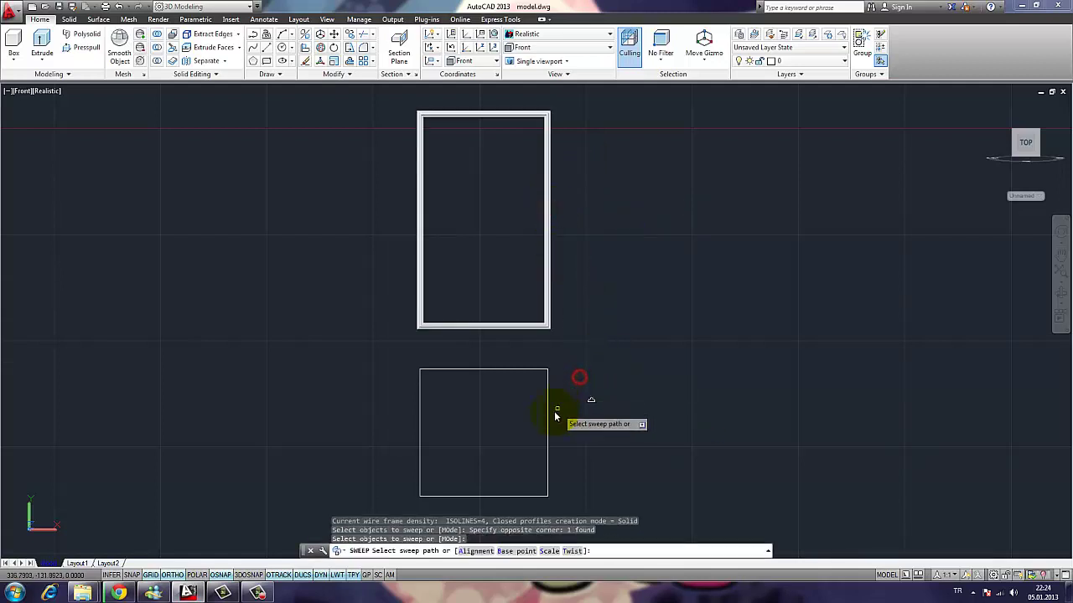
pyautogui.click(551, 412)
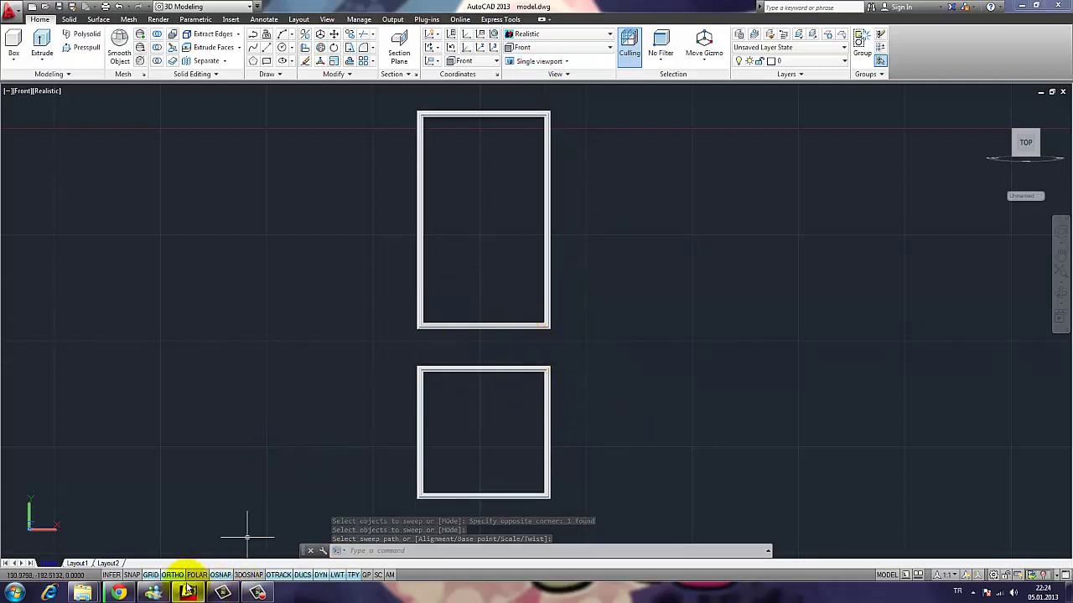
# - Check the door reference photo in the browser, then return to AutoCAD and undo both moulding sweeps
pyautogui.click(120, 593)
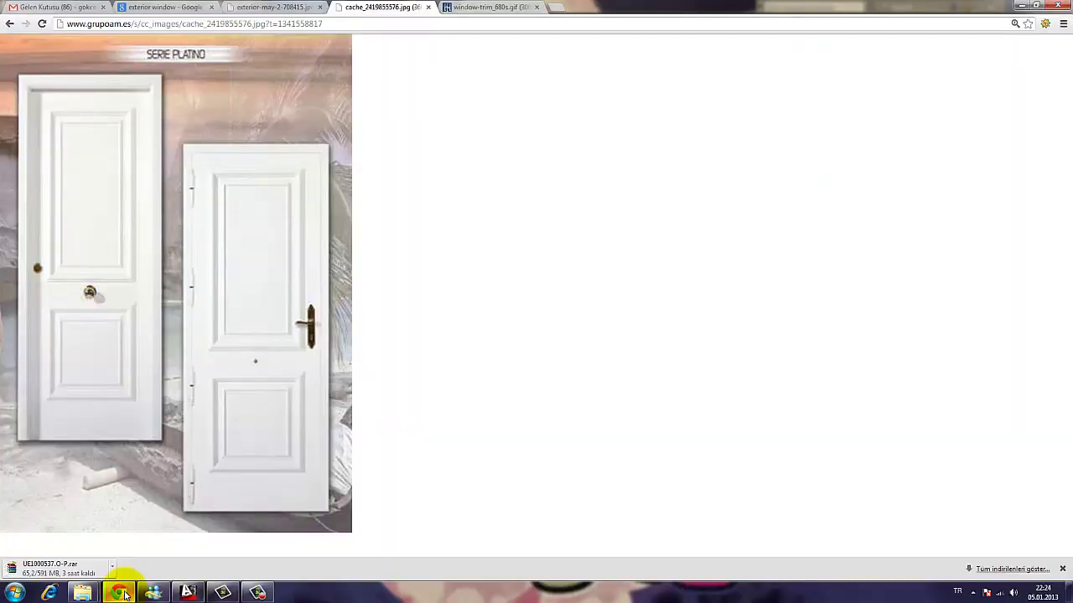
pyautogui.click(120, 592)
pyautogui.hotkey('ctrl', 'z')
pyautogui.hotkey('ctrl', 'z')
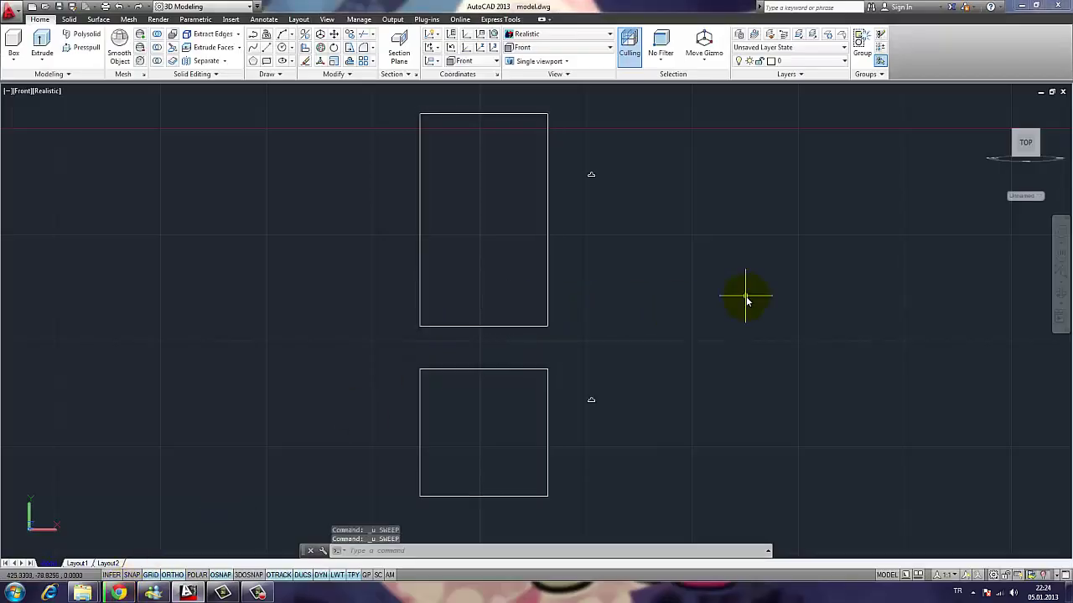
# - Offset the upper and lower panel rectangles inward by 10 units
pyautogui.write('o')
pyautogui.press('Return')
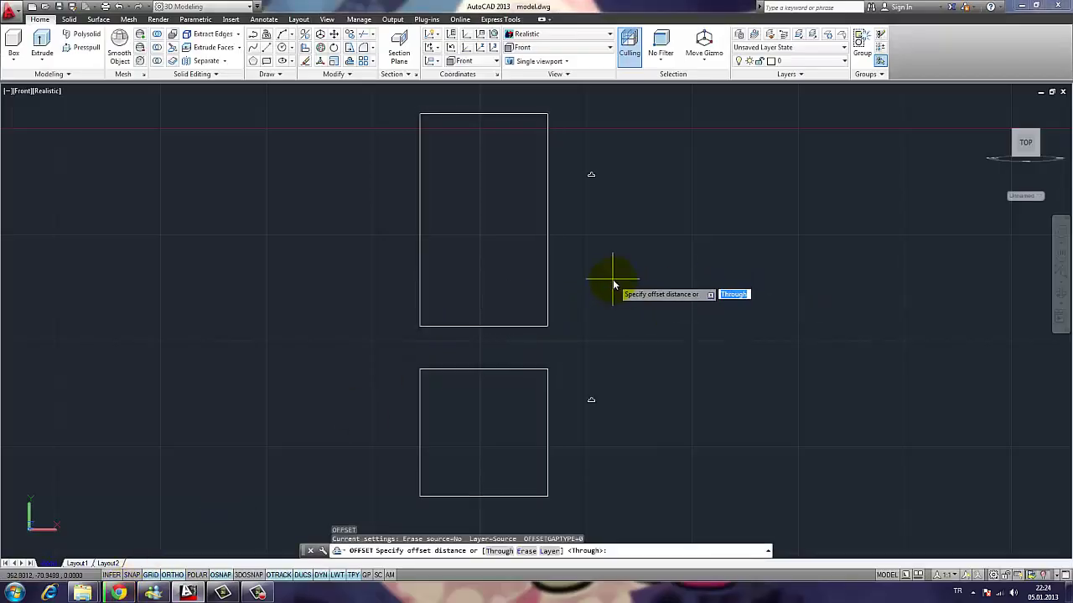
pyautogui.write('10')
pyautogui.press('Return')
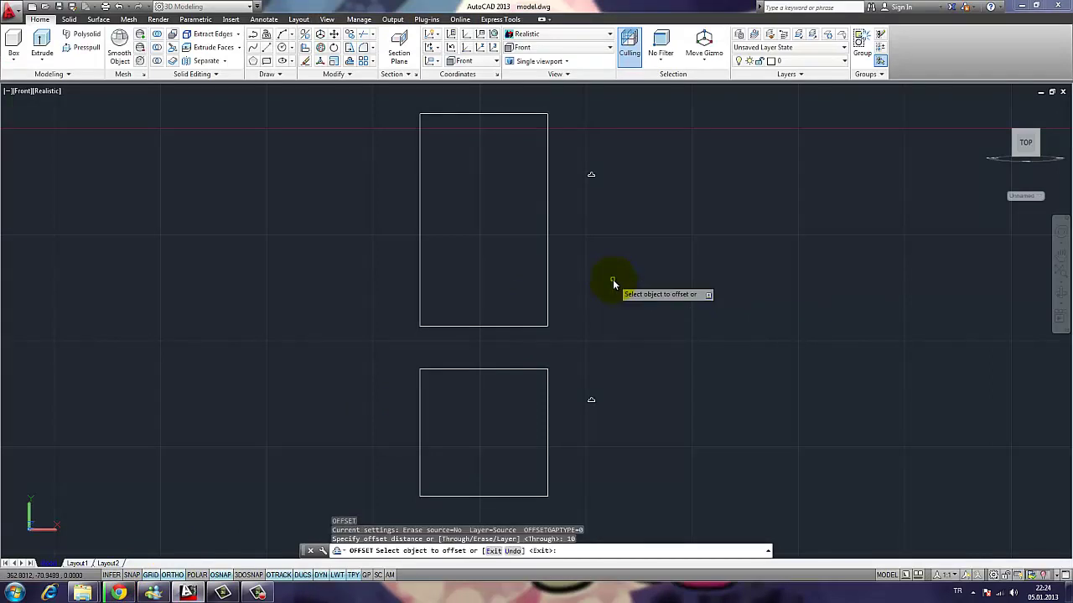
pyautogui.click(510, 119)
pyautogui.click(506, 176)
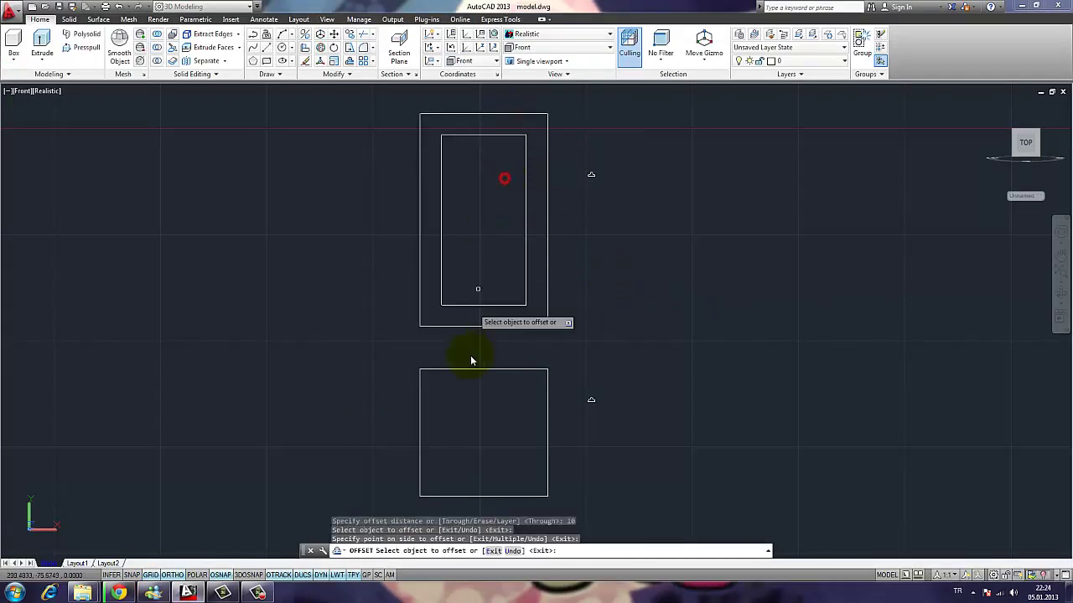
pyautogui.click(474, 371)
pyautogui.click(474, 411)
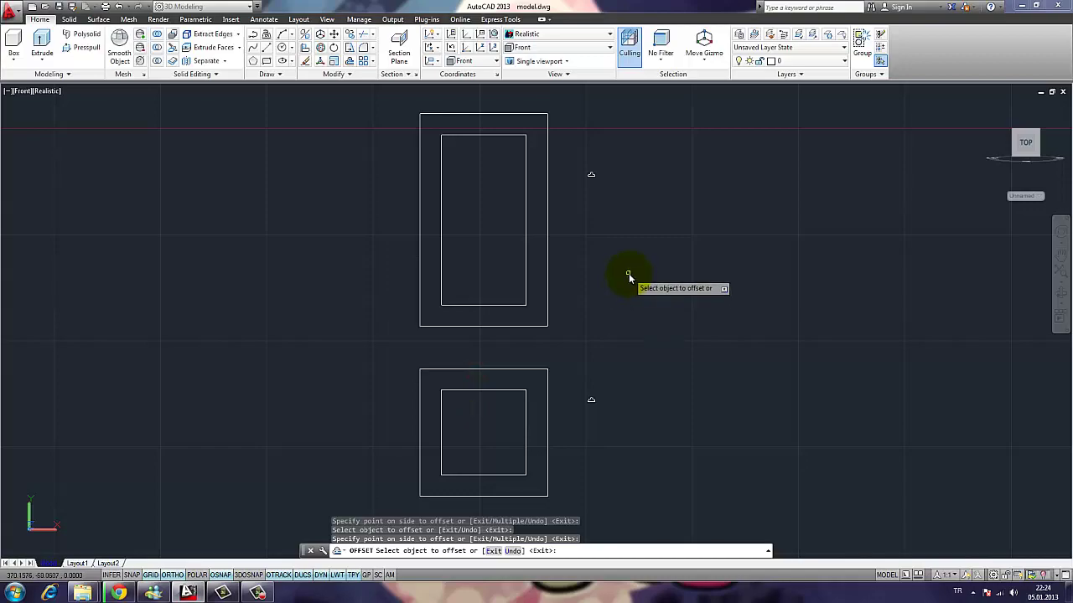
pyautogui.press('Escape')
# - Check the panel spacing on the browser's reference photo, then return to AutoCAD and undo the 10-unit offsets
pyautogui.click(128, 592)
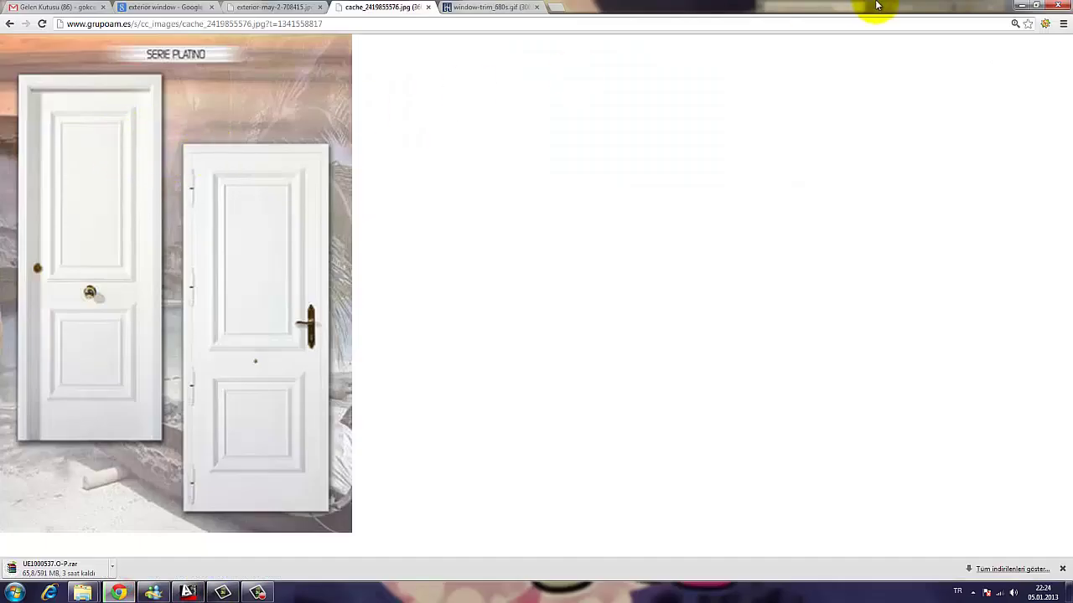
pyautogui.click(1018, 4)
pyautogui.hotkey('ctrl', 'z')
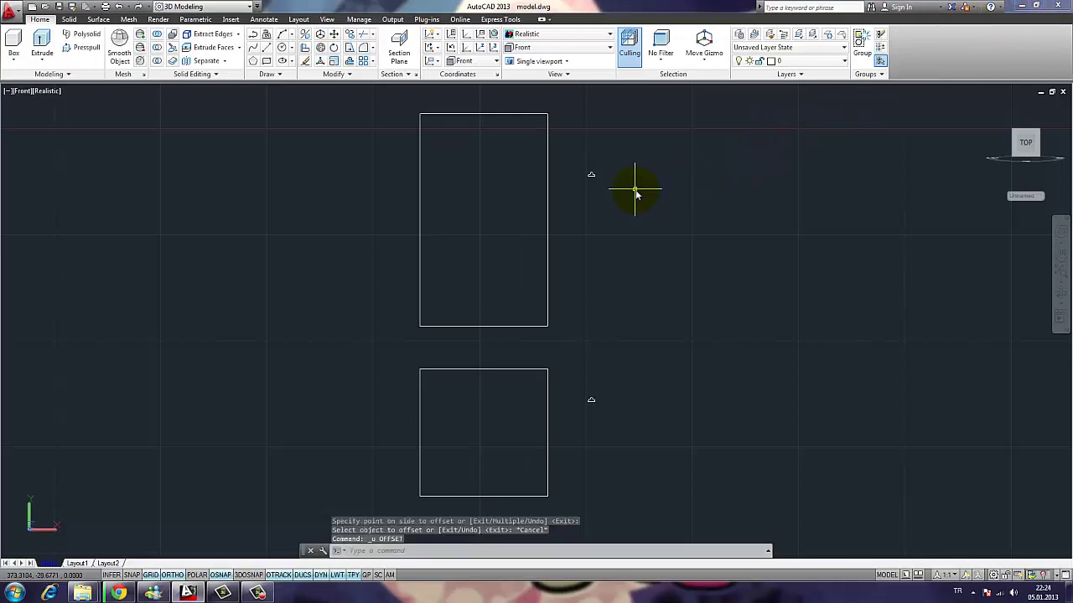
# - Offset the upper and lower panel rectangles inward by 5 units
pyautogui.write('o')
pyautogui.press('Return')
pyautogui.write('5')
pyautogui.press('Return')
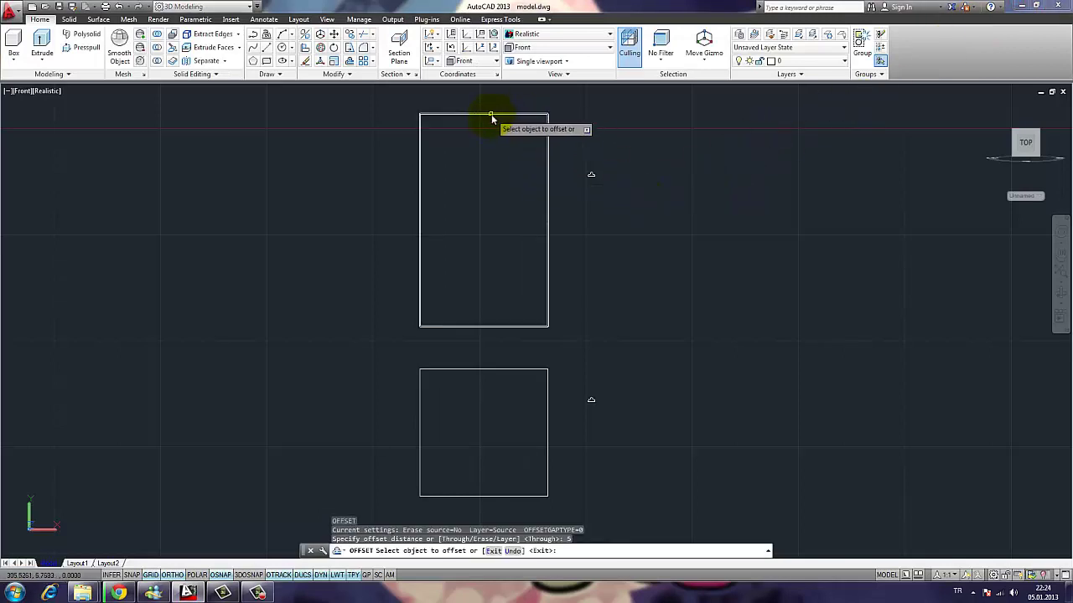
pyautogui.click(490, 114)
pyautogui.click(488, 160)
pyautogui.click(488, 370)
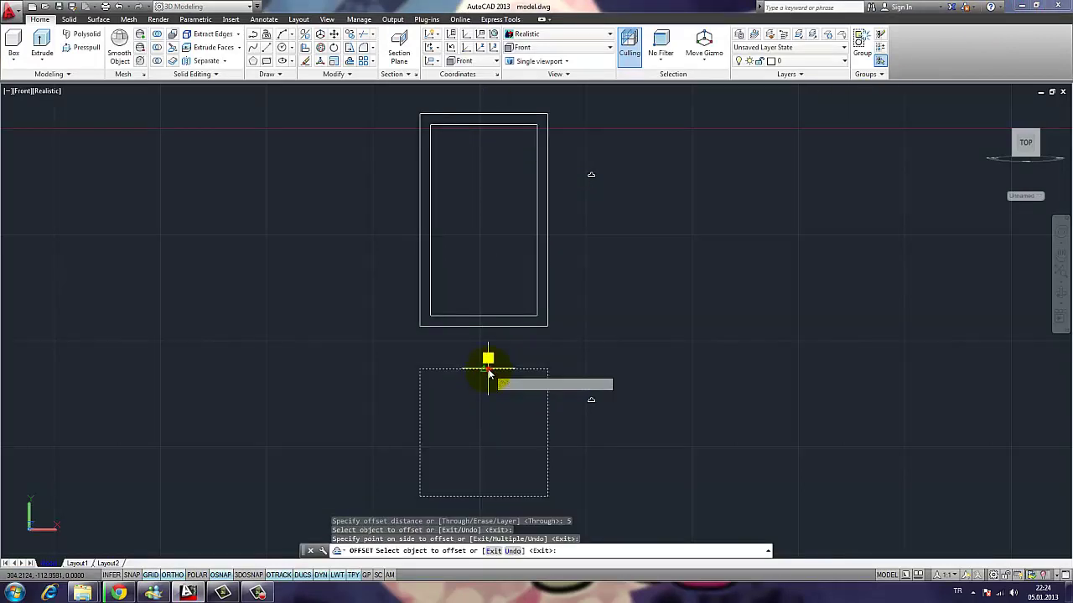
pyautogui.click(488, 402)
pyautogui.press('Return')
# - Sweep the upper moulding profile along the outer rectangle of the upper panel
pyautogui.write('swee')
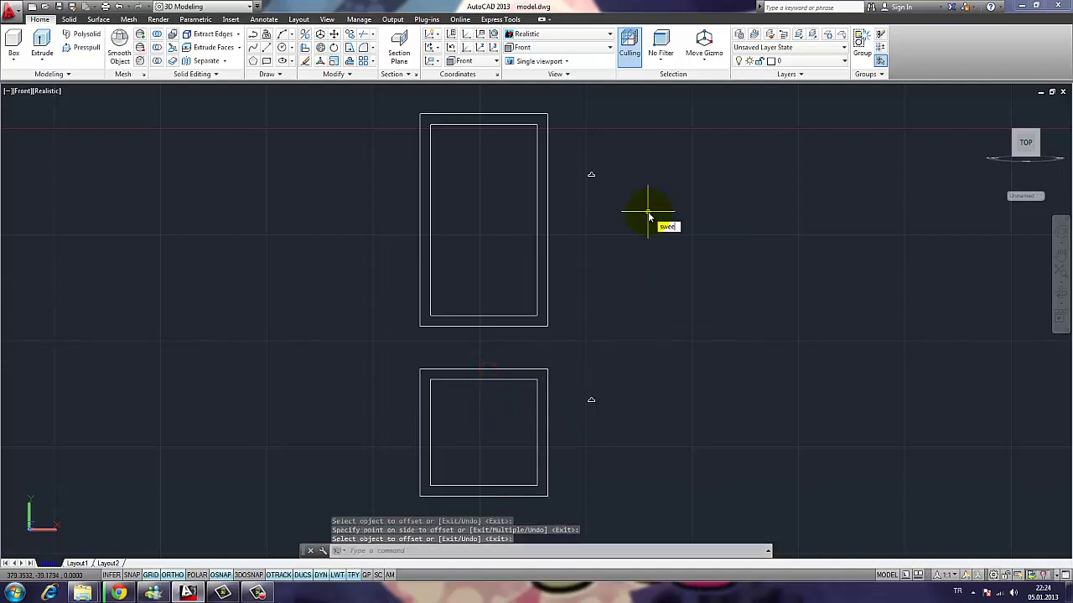
pyautogui.write('p')
pyautogui.press('Return')
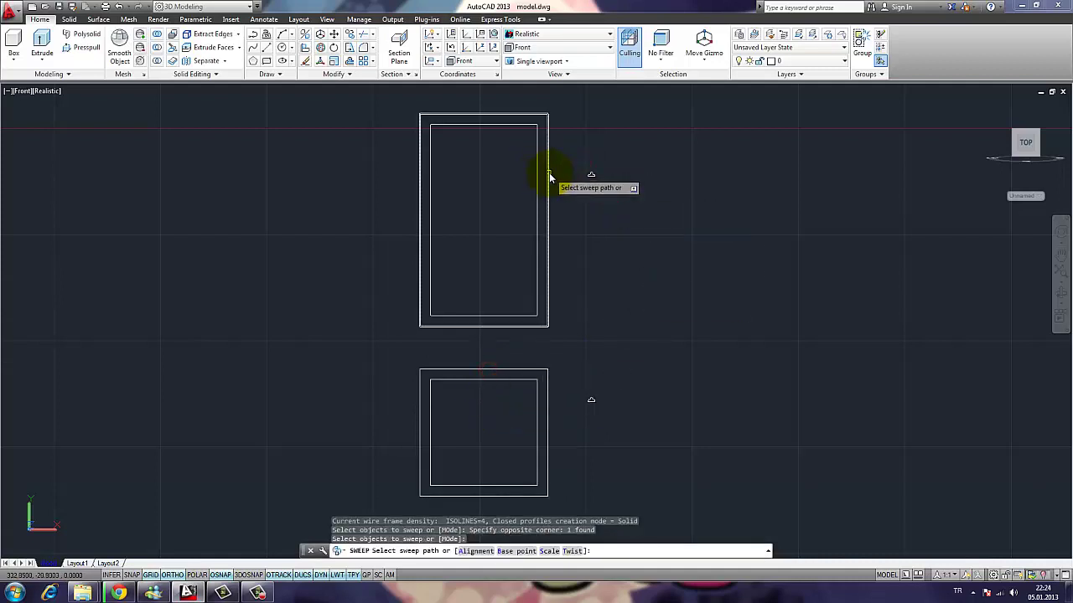
pyautogui.click(549, 173)
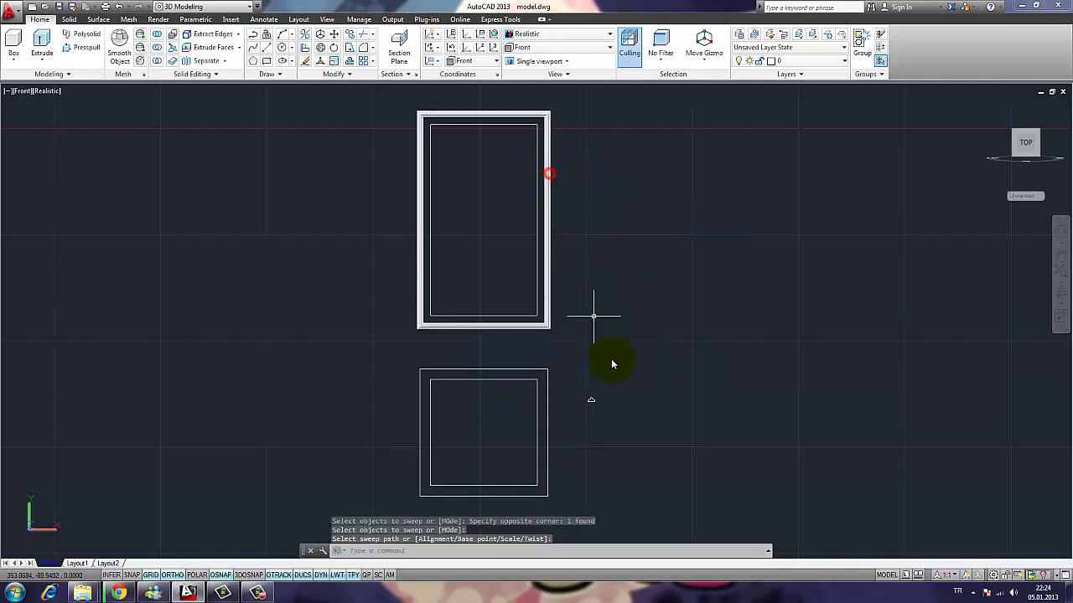
# - Sweep the lower moulding profile along the outer rectangle of the lower panel
pyautogui.press('Return')
pyautogui.click(548, 414)
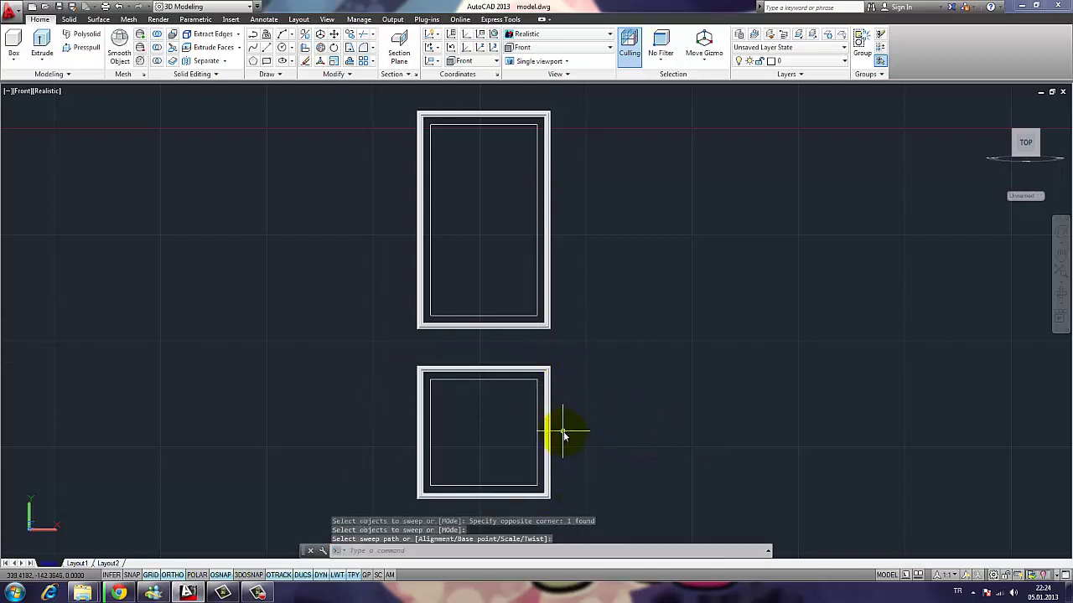
# - Draw two circles of radius 1, one beside the upper panel and one beside the lower panel
pyautogui.press('c')
pyautogui.press('Return')
pyautogui.click(584, 202)
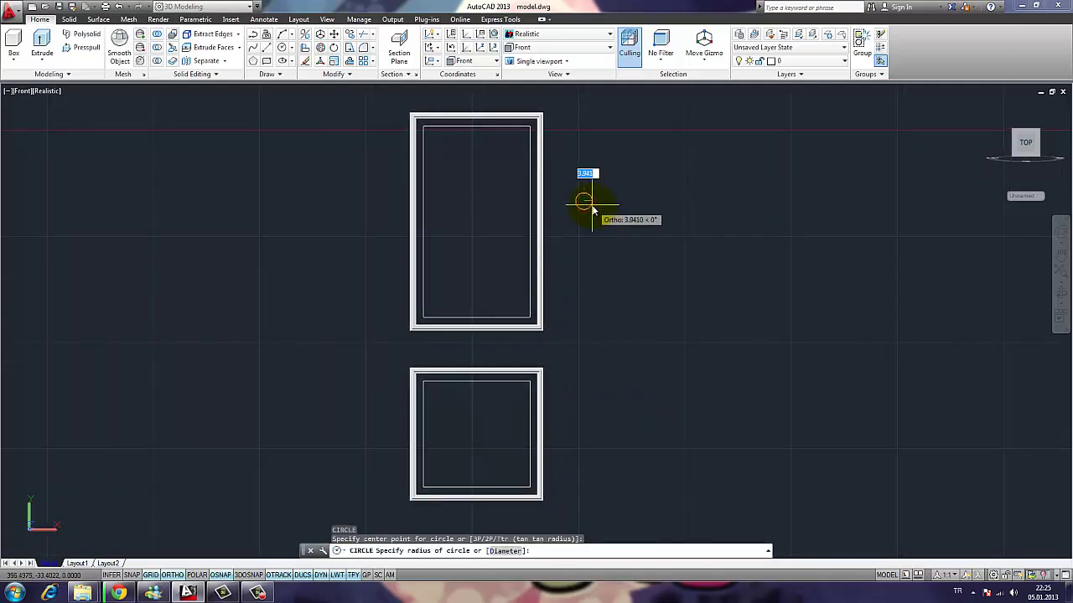
pyautogui.write('1')
pyautogui.press('Return')
pyautogui.press('Return')
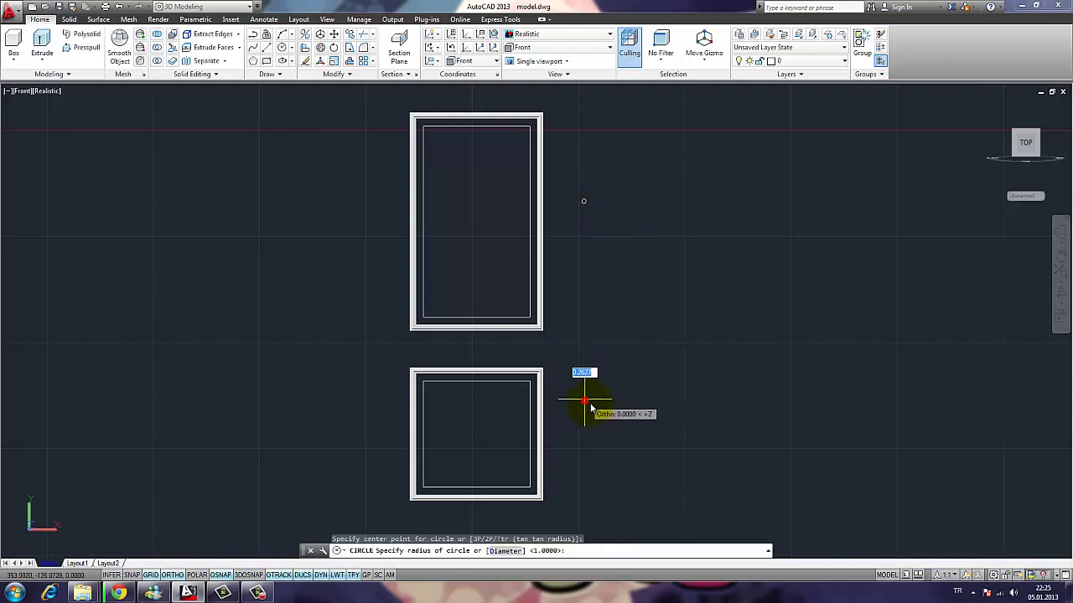
pyautogui.click(583, 400)
pyautogui.write('1')
pyautogui.press('Return')
# - Sweep the two circles along the inner rectangles of the lower and upper panels
pyautogui.write('swee')
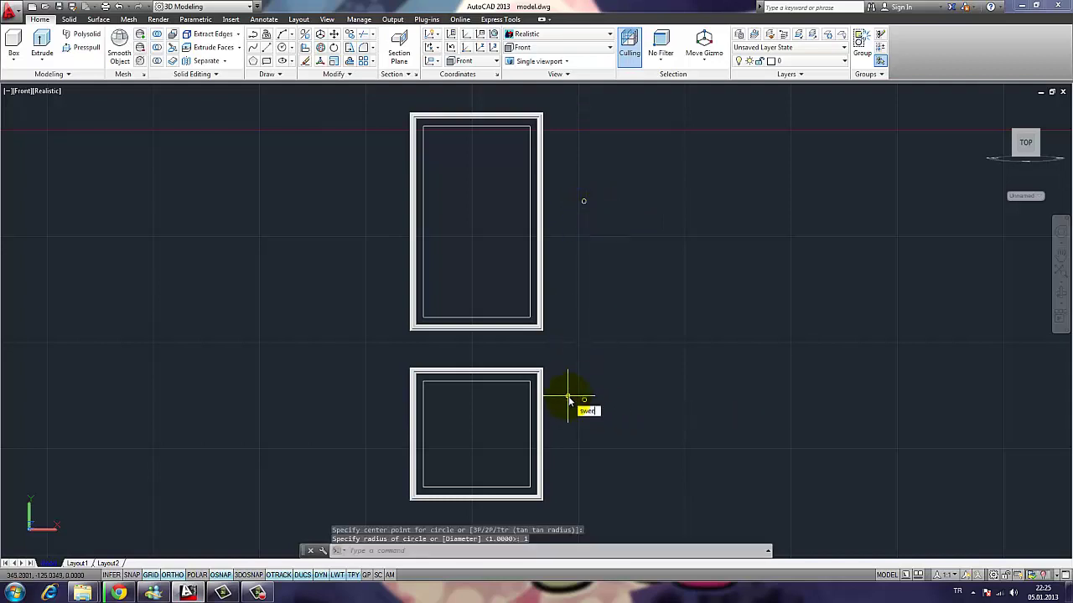
pyautogui.write('p')
pyautogui.press('Return')
pyautogui.click(577, 389)
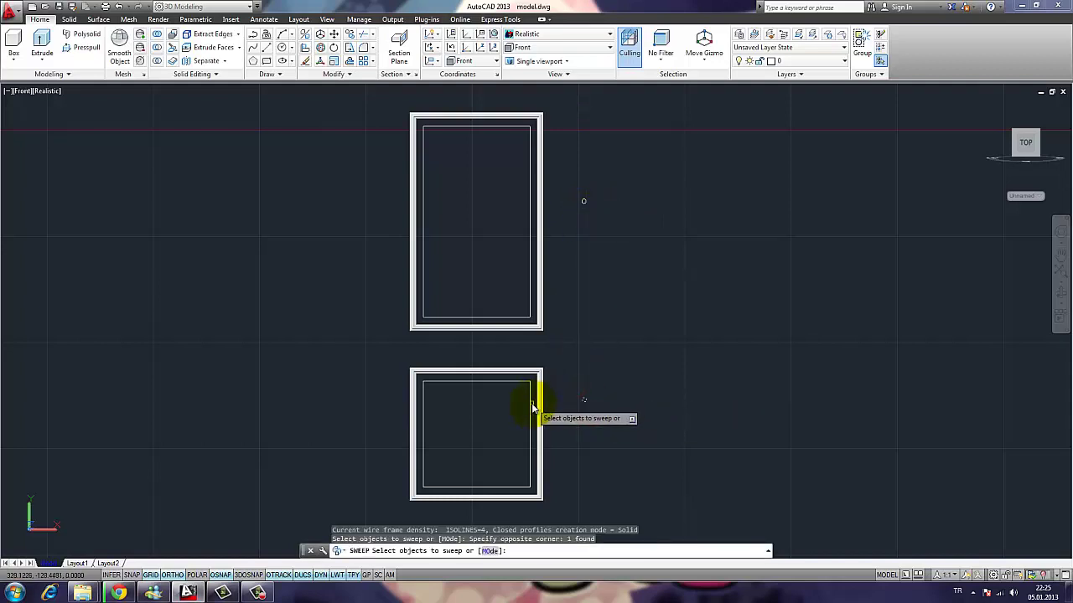
pyautogui.rightClick(531, 408)
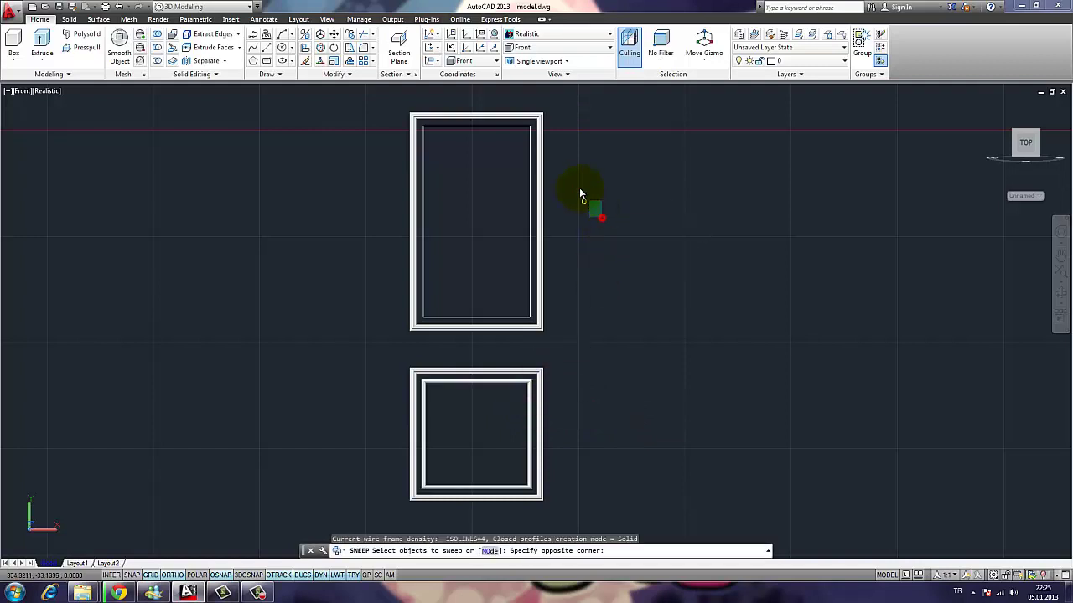
pyautogui.click(532, 210)
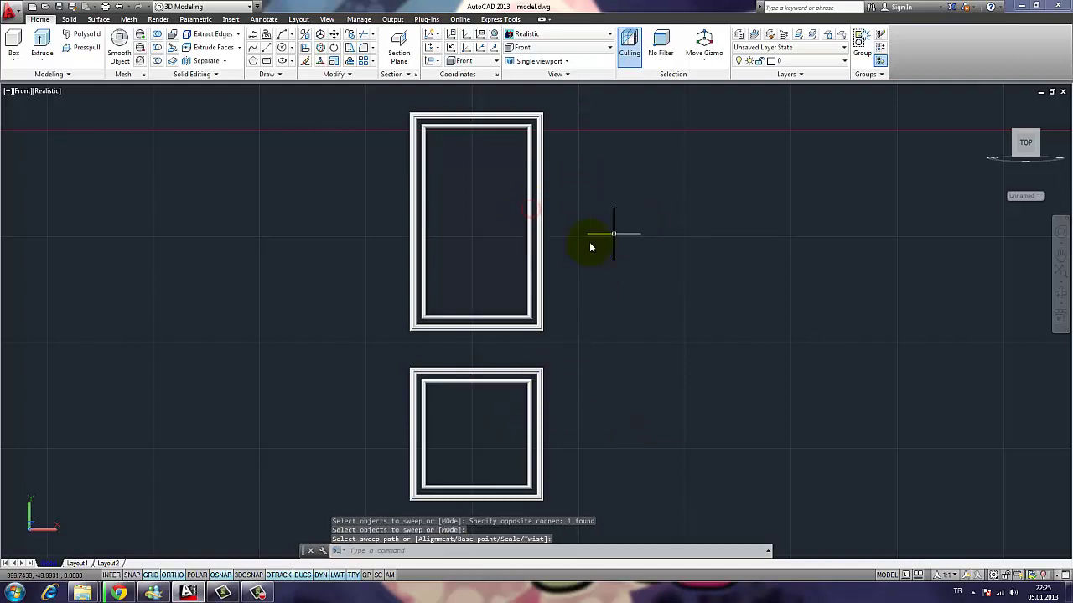
pyautogui.press('Escape')
pyautogui.press('Escape')
# - End the object isolation to bring the rest of the building model back around the door
pyautogui.scroll(-2, 578, 243)
pyautogui.rightClick(647, 200)
pyautogui.click(723, 249)
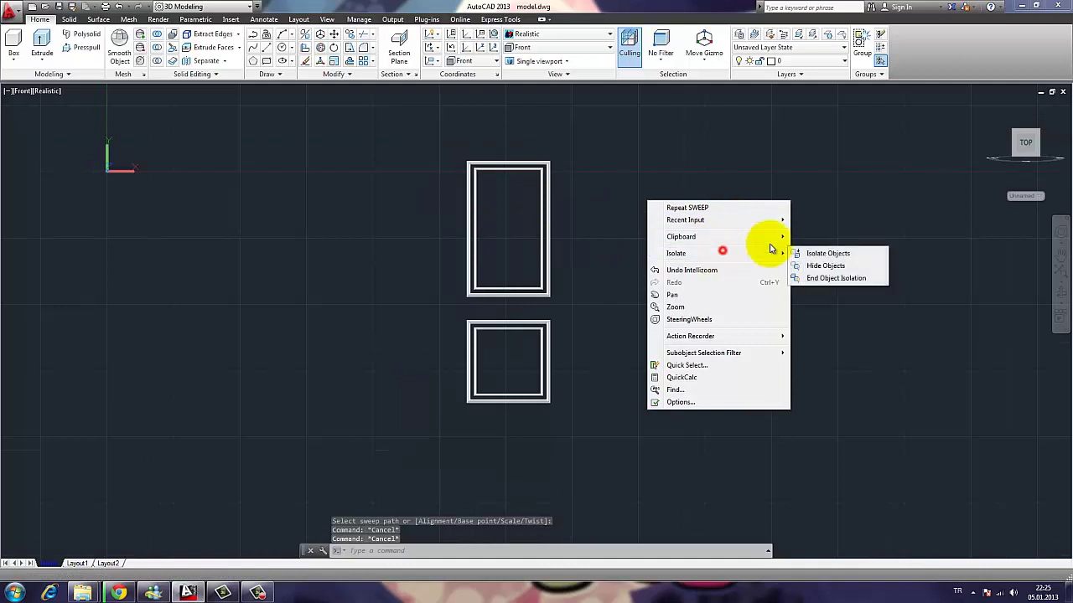
pyautogui.click(817, 278)
pyautogui.scroll(1, 606, 179)
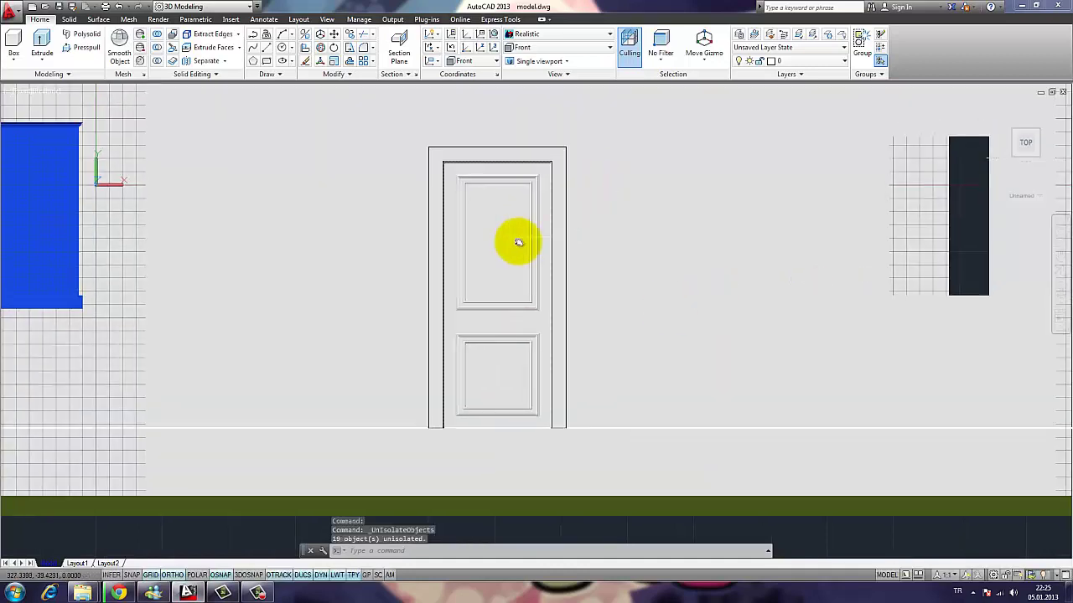
pyautogui.scroll(2, 518, 242)
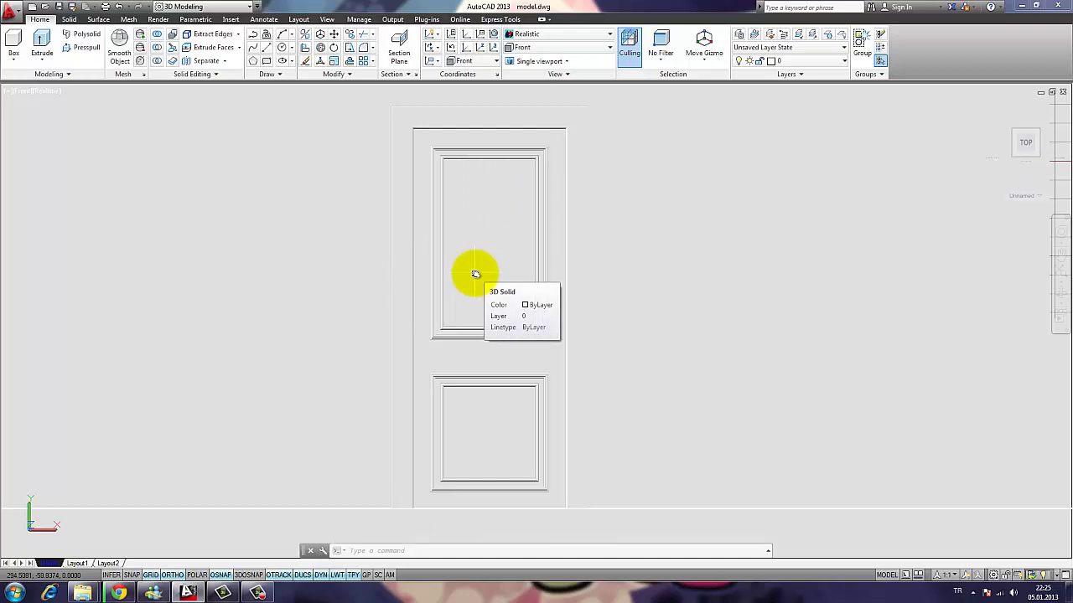
# - Isolate the door frame, the door leaf and the outer and inner mouldings of both panels
pyautogui.click(579, 203)
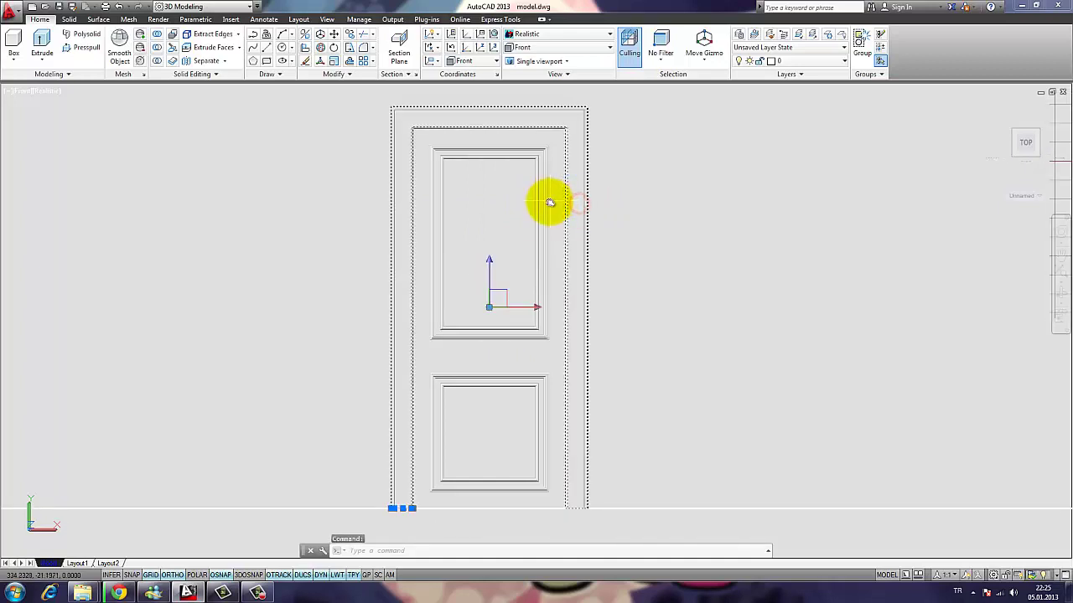
pyautogui.click(545, 202)
pyautogui.click(491, 195)
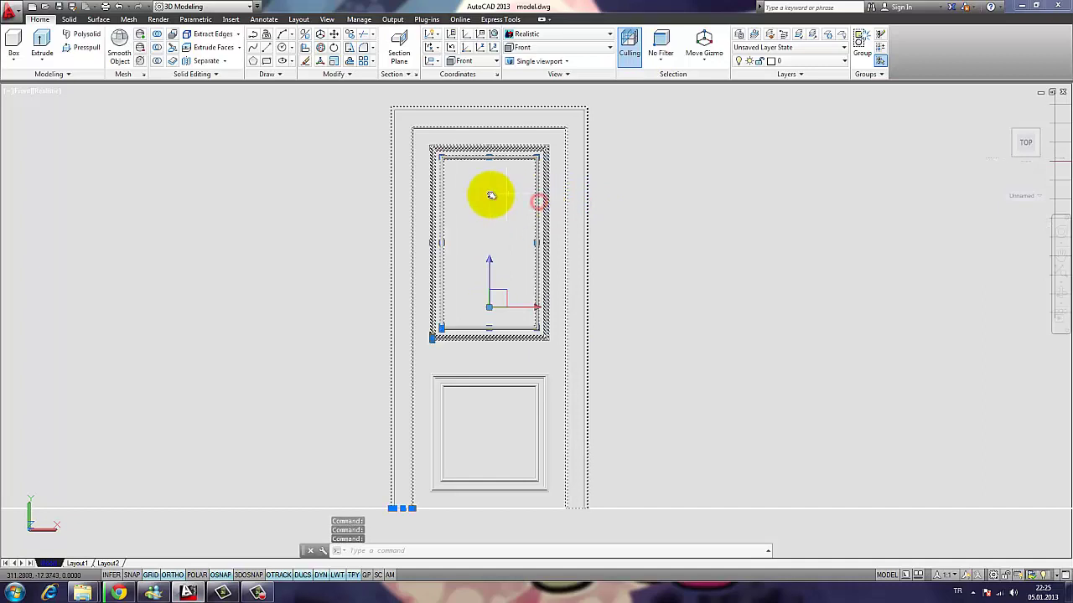
pyautogui.click(501, 380)
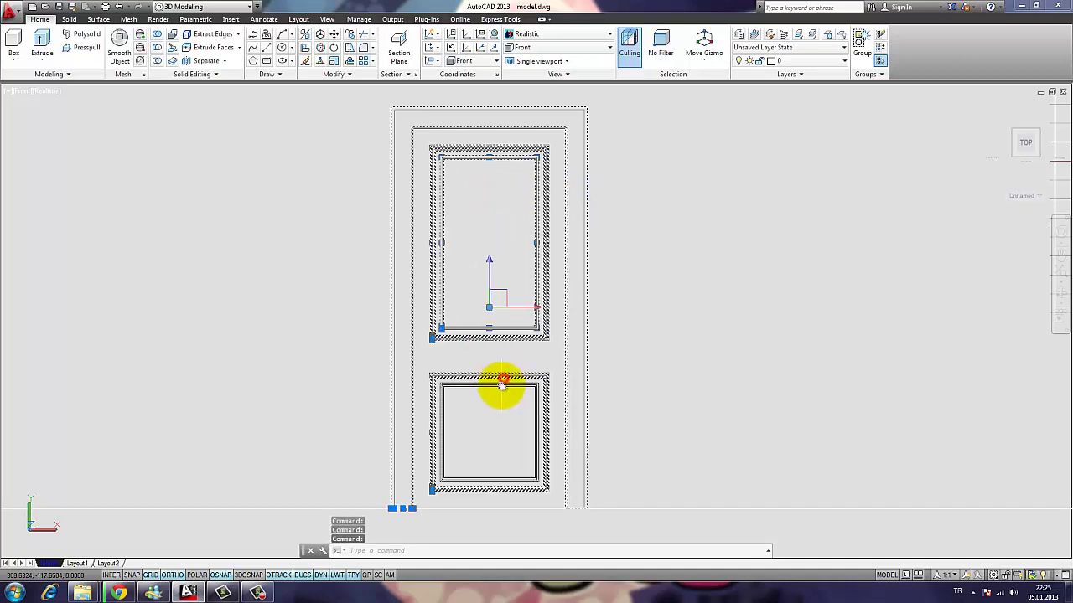
pyautogui.rightClick(496, 257)
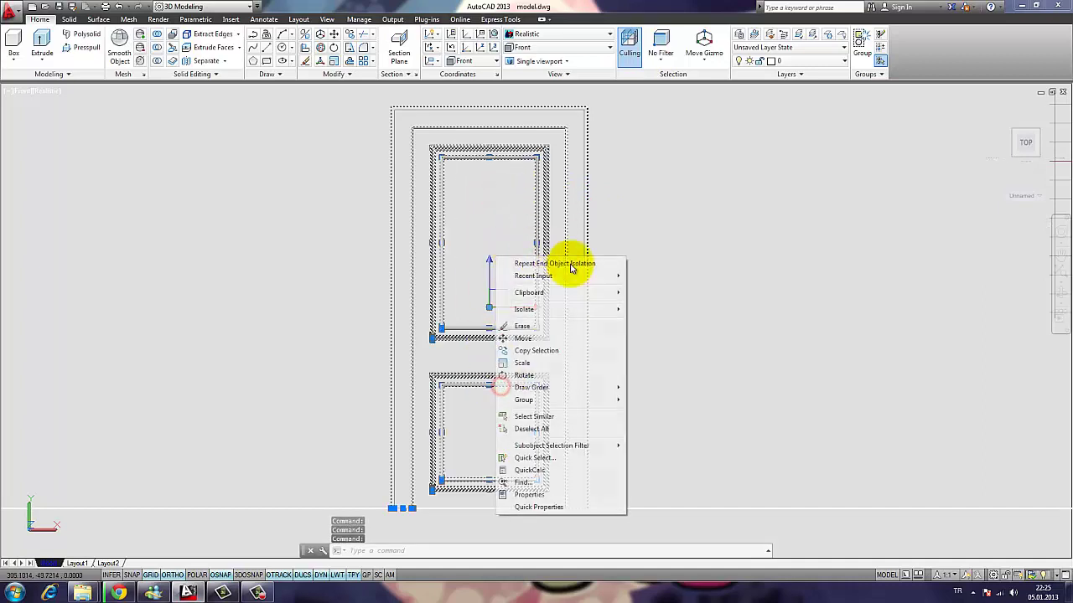
pyautogui.click(570, 306)
pyautogui.click(668, 311)
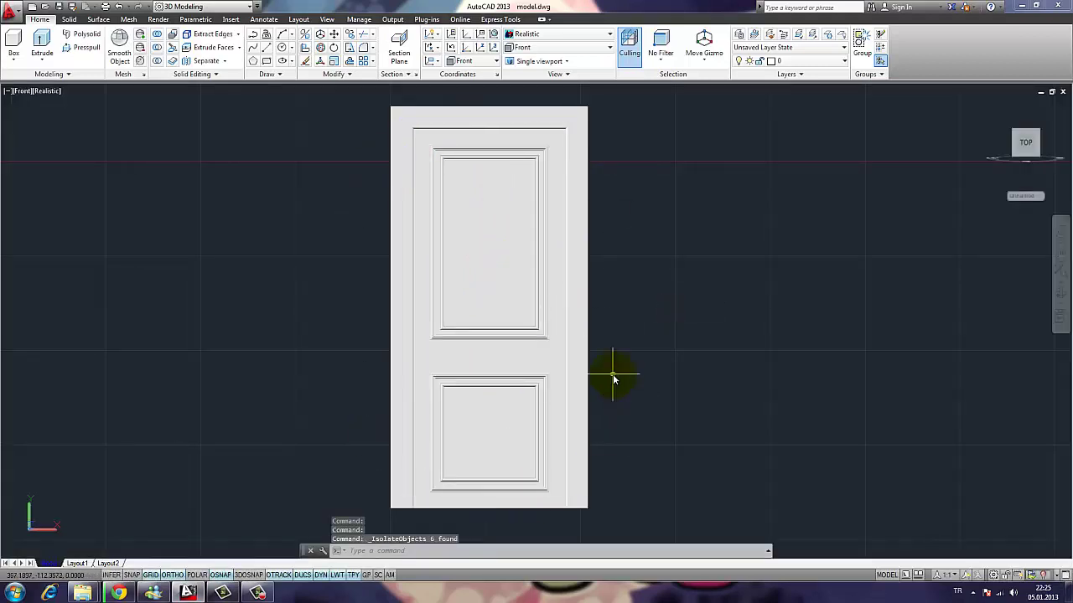
# - Create a new layer named "kapi model"
pyautogui.scroll(-2, 610, 394)
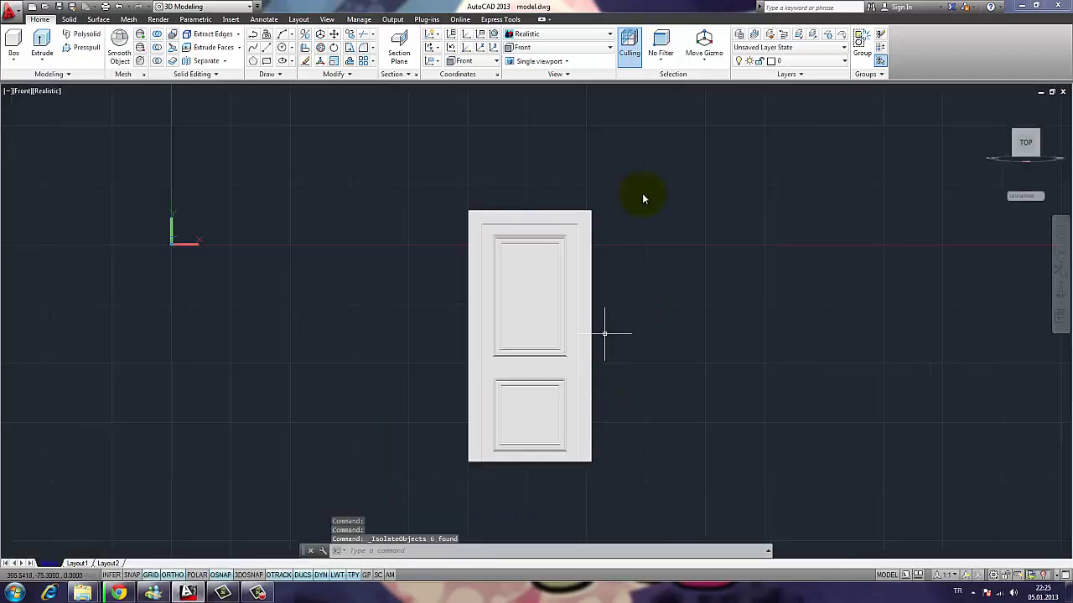
pyautogui.click(737, 36)
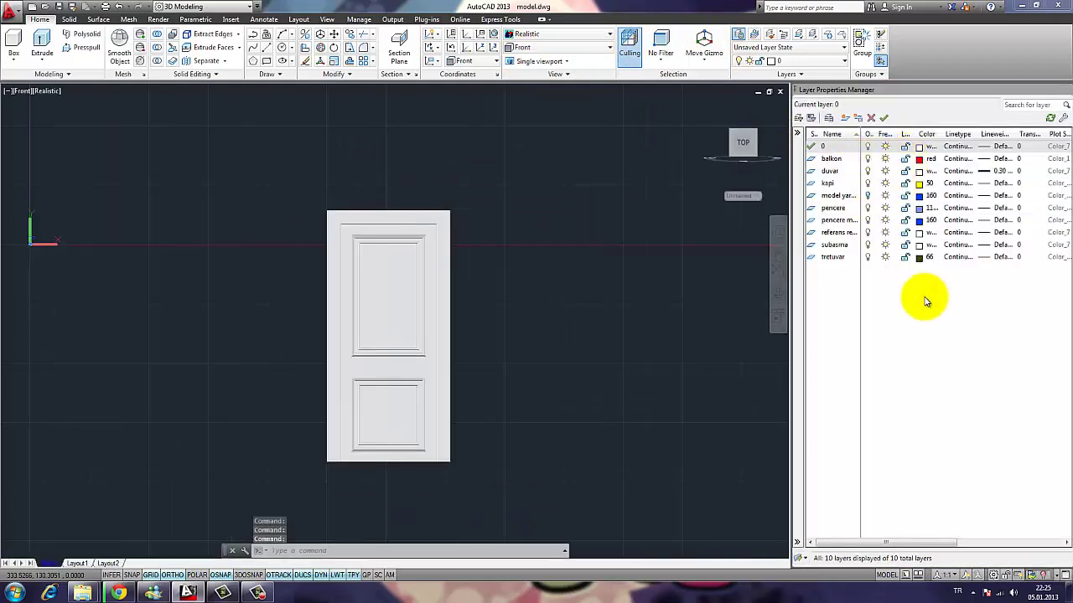
pyautogui.click(925, 297)
pyautogui.click(845, 118)
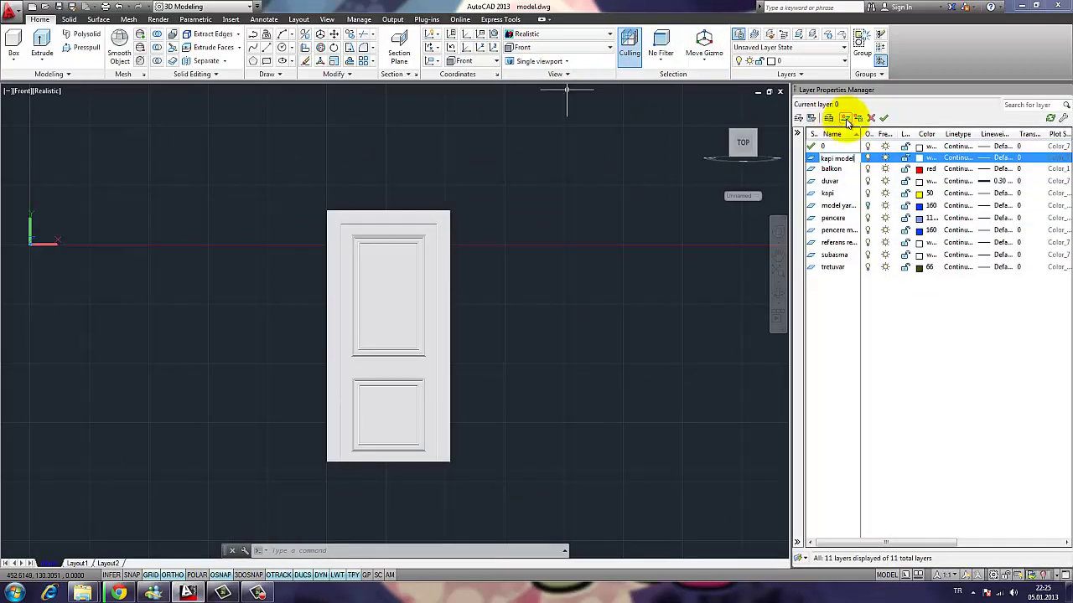
# - Move all the isolated door objects to the "kapi model" layer
pyautogui.click(503, 508)
pyautogui.click(276, 132)
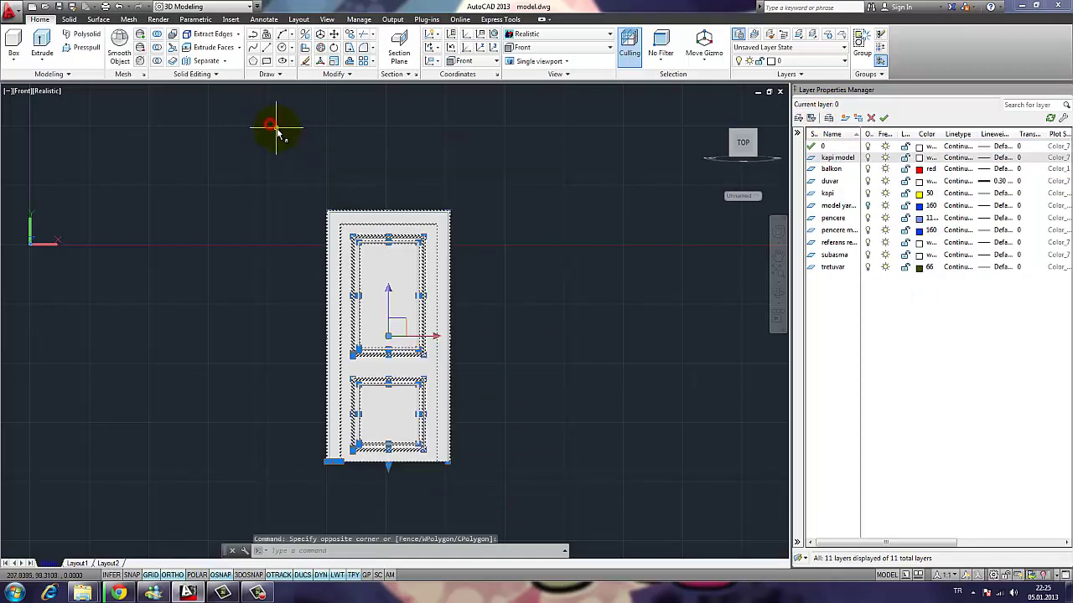
pyautogui.click(802, 61)
pyautogui.click(789, 87)
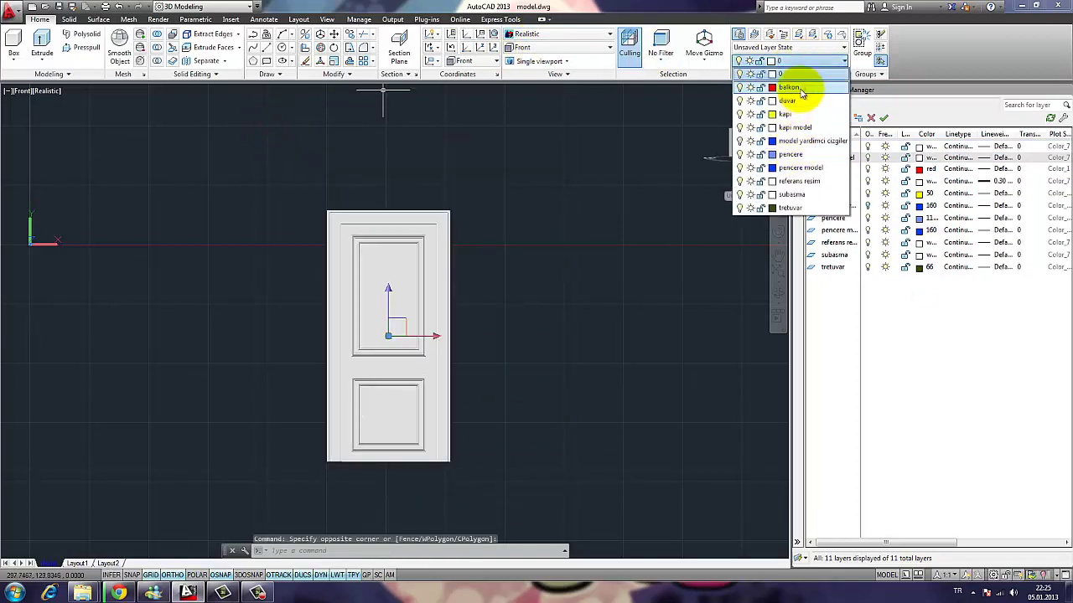
pyautogui.click(802, 62)
pyautogui.click(794, 127)
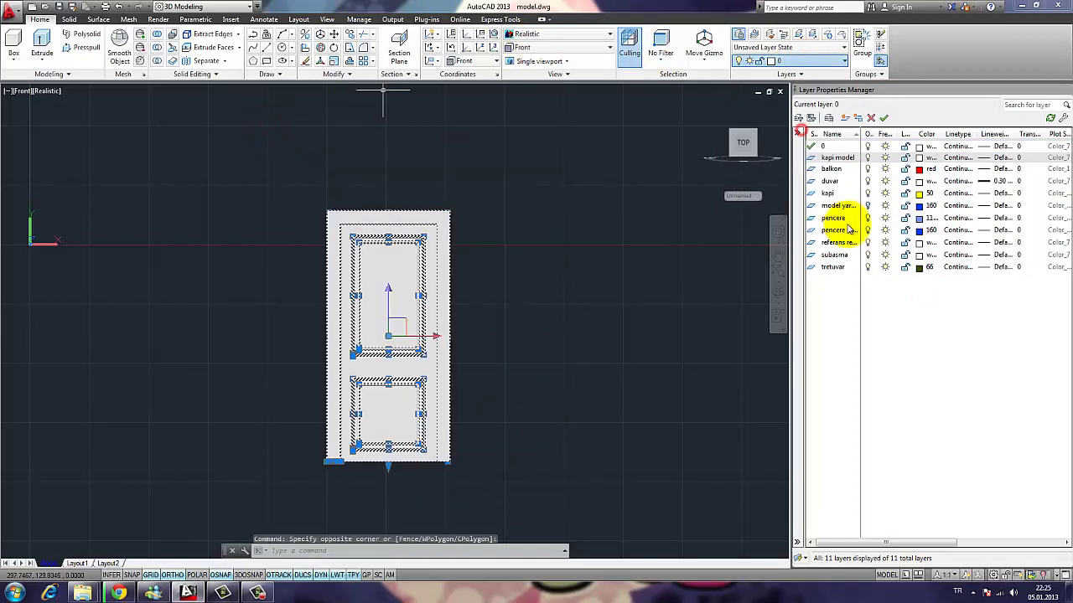
# - Set the "kapi model" layer's colour to a dark brown true colour and clear the object selection
pyautogui.click(917, 158)
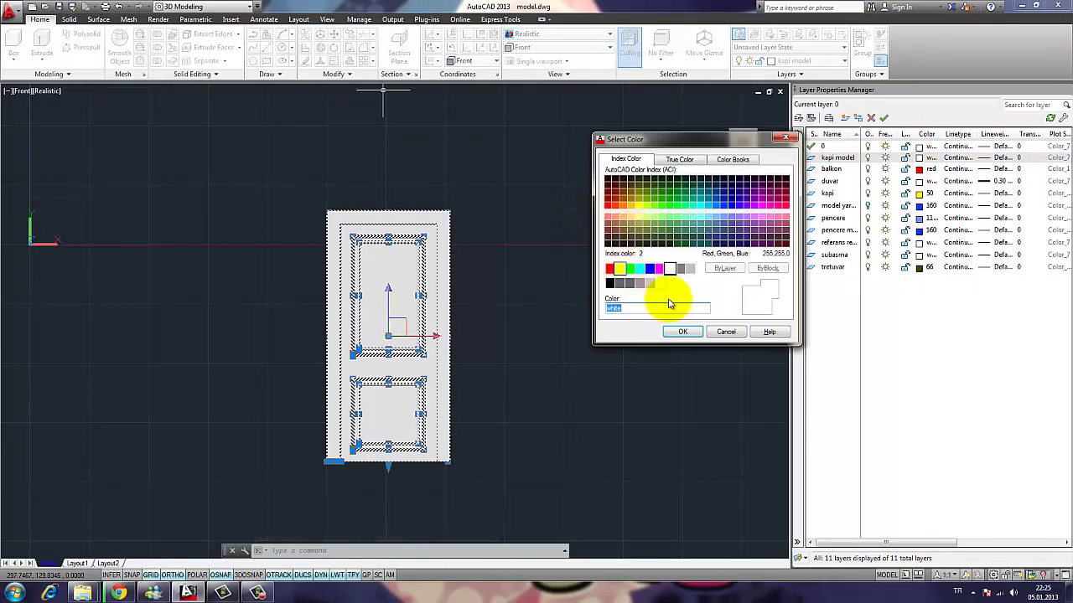
pyautogui.click(680, 159)
pyautogui.click(626, 234)
pyautogui.click(615, 248)
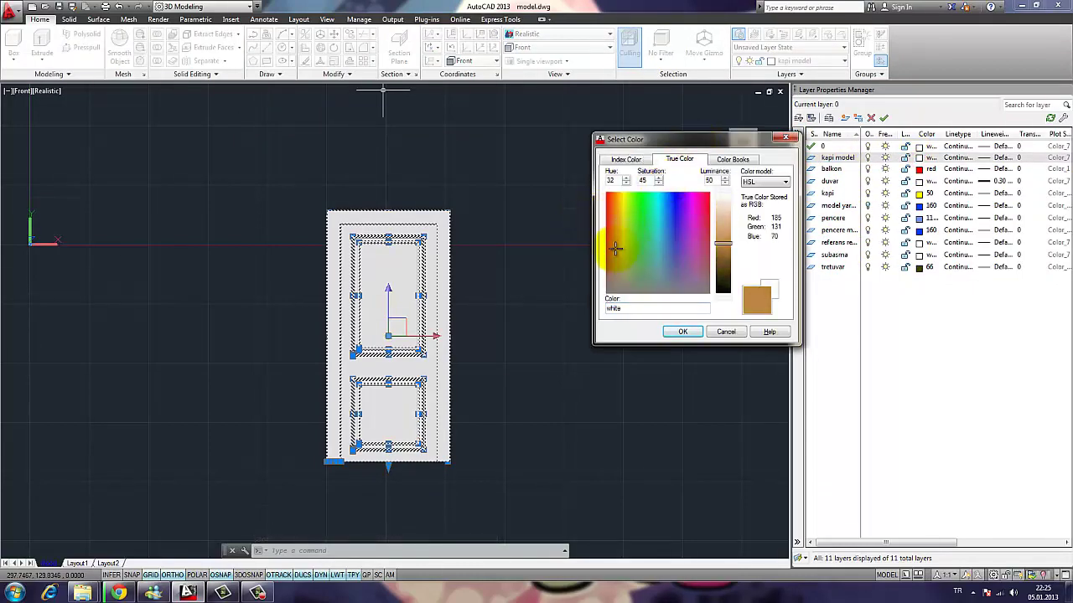
pyautogui.moveTo(615, 269); pyautogui.dragTo(621, 212)
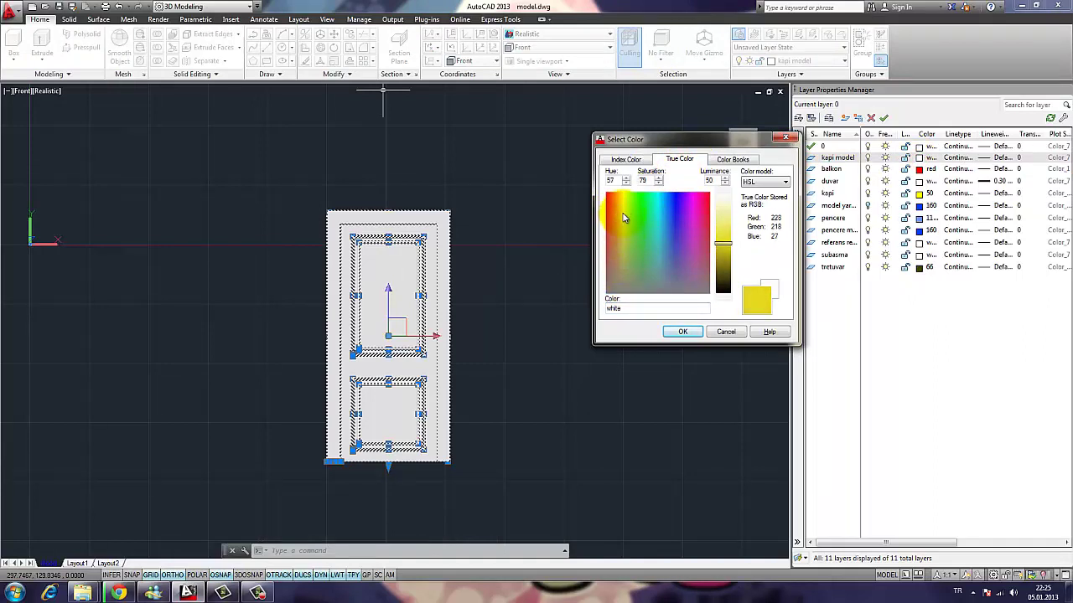
pyautogui.moveTo(722, 243); pyautogui.dragTo(725, 283)
pyautogui.moveTo(605, 209); pyautogui.dragTo(619, 219)
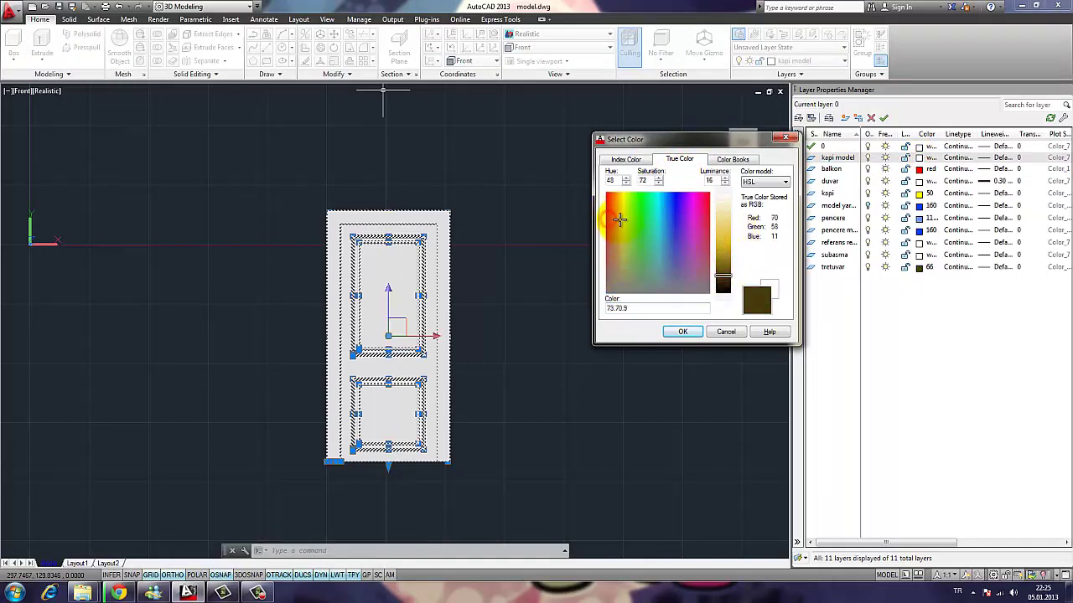
pyautogui.click(683, 333)
pyautogui.moveTo(525, 262); pyautogui.dragTo(559, 244, button='middle')
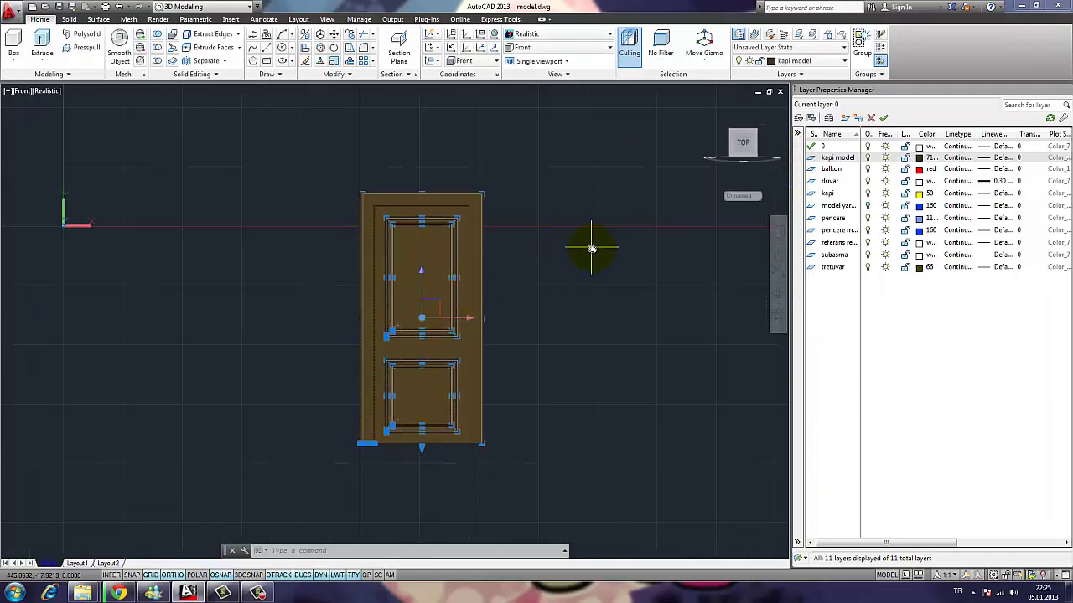
pyautogui.click(591, 248)
pyautogui.click(556, 210)
pyautogui.press('Escape')
pyautogui.press('Escape')
# - Turn off every layer except "kapi model", including the current layer 0
pyautogui.scroll(2, 478, 423)
pyautogui.scroll(2, 403, 278)
pyautogui.moveTo(402, 325); pyautogui.dragTo(427, 328, button='middle')
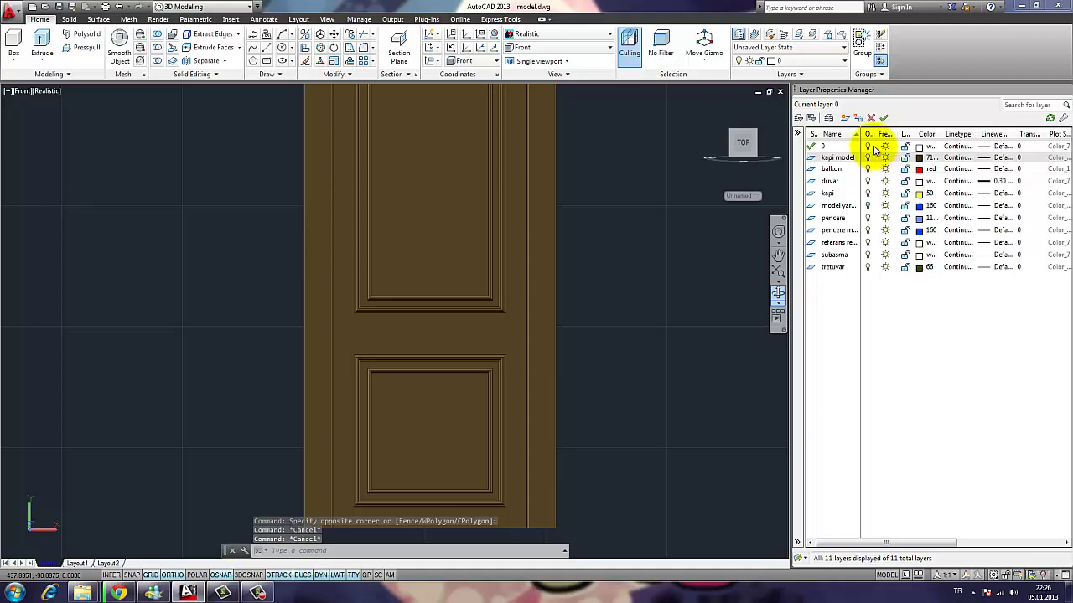
pyautogui.moveTo(842, 266); pyautogui.dragTo(859, 170)
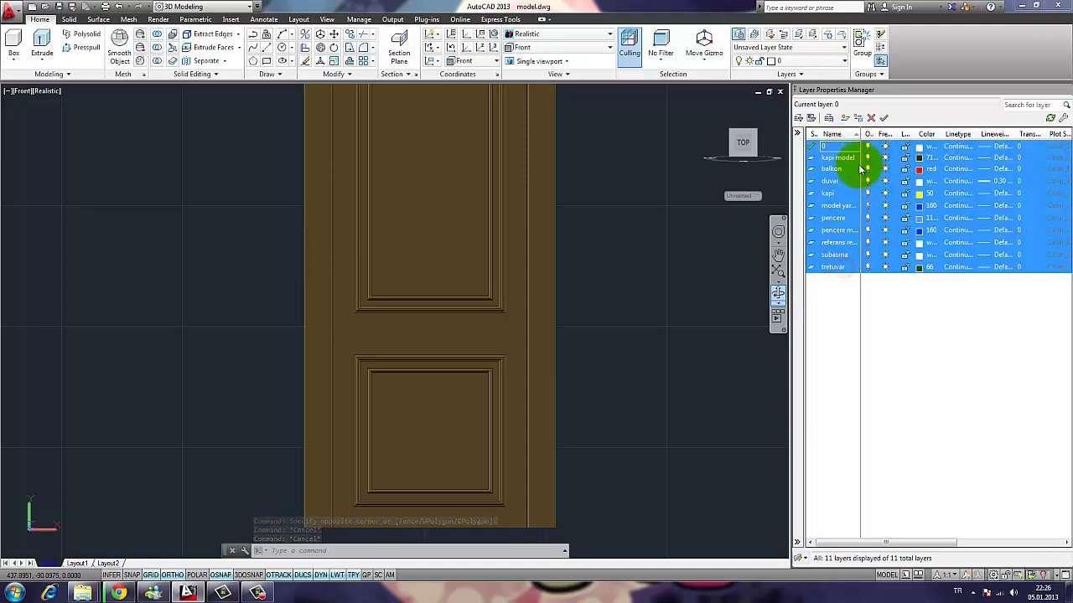
pyautogui.keyDown('ctrl'); pyautogui.click(848, 159); pyautogui.keyUp('ctrl')
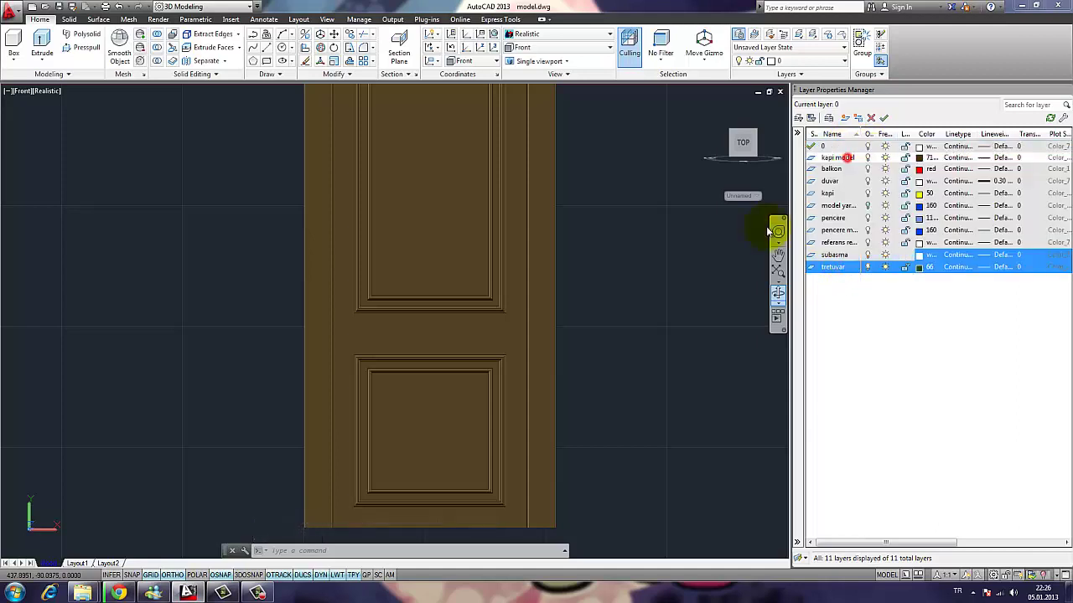
pyautogui.click(867, 168)
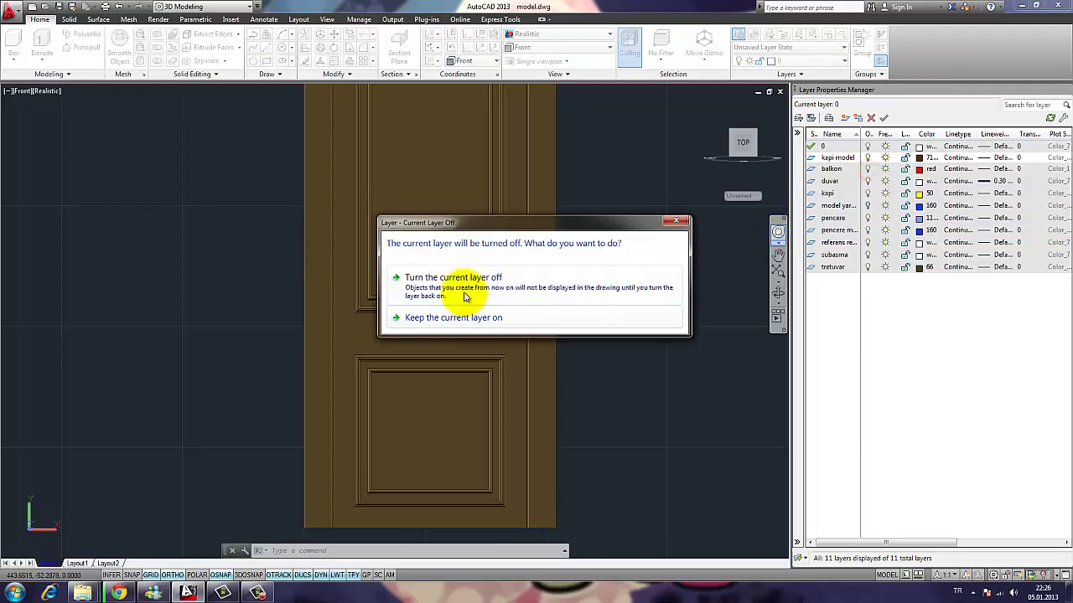
pyautogui.click(433, 282)
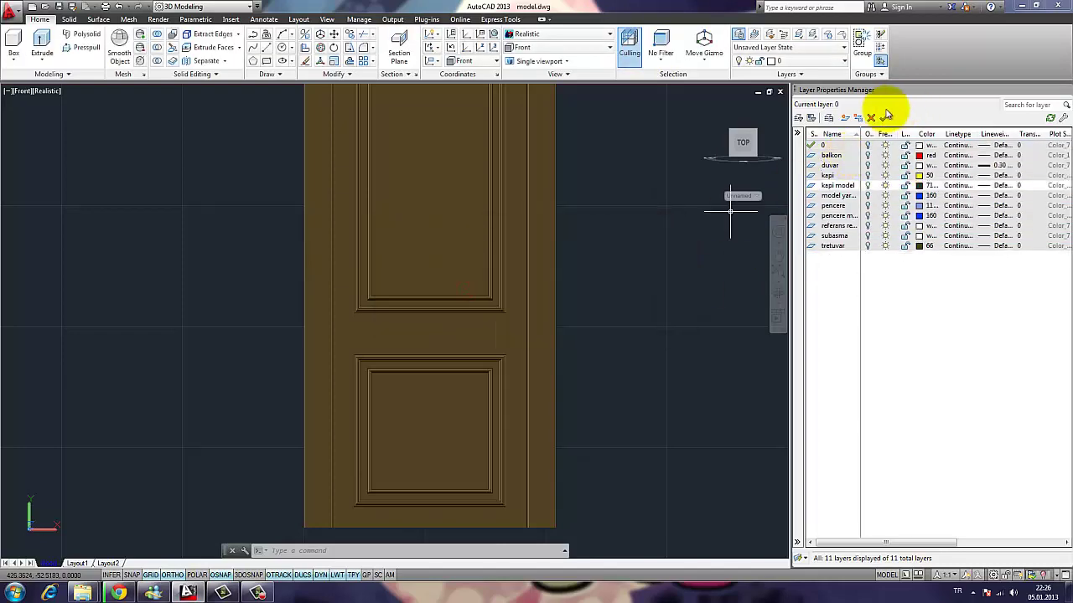
# - Make "kapi model" the current layer
pyautogui.click(812, 186)
pyautogui.press('Escape')
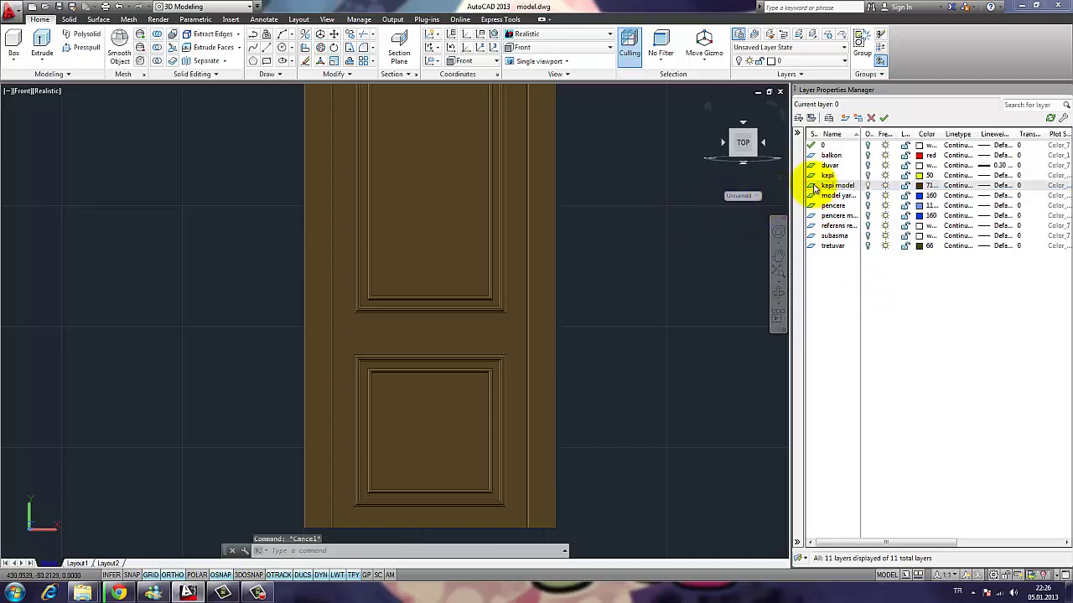
pyautogui.doubleClick(813, 186)
pyautogui.click(679, 274)
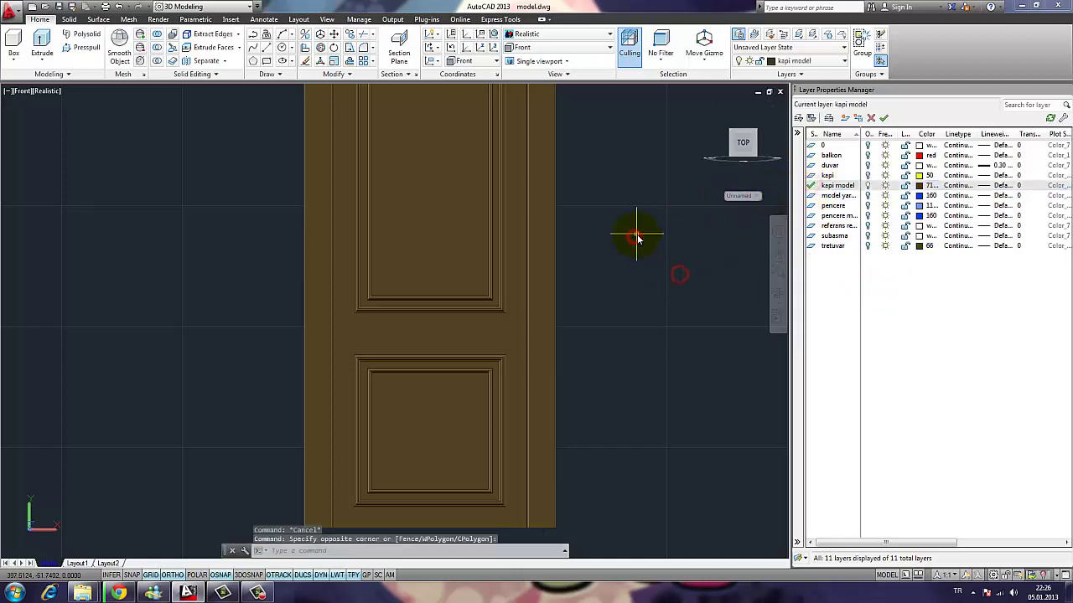
pyautogui.click(637, 237)
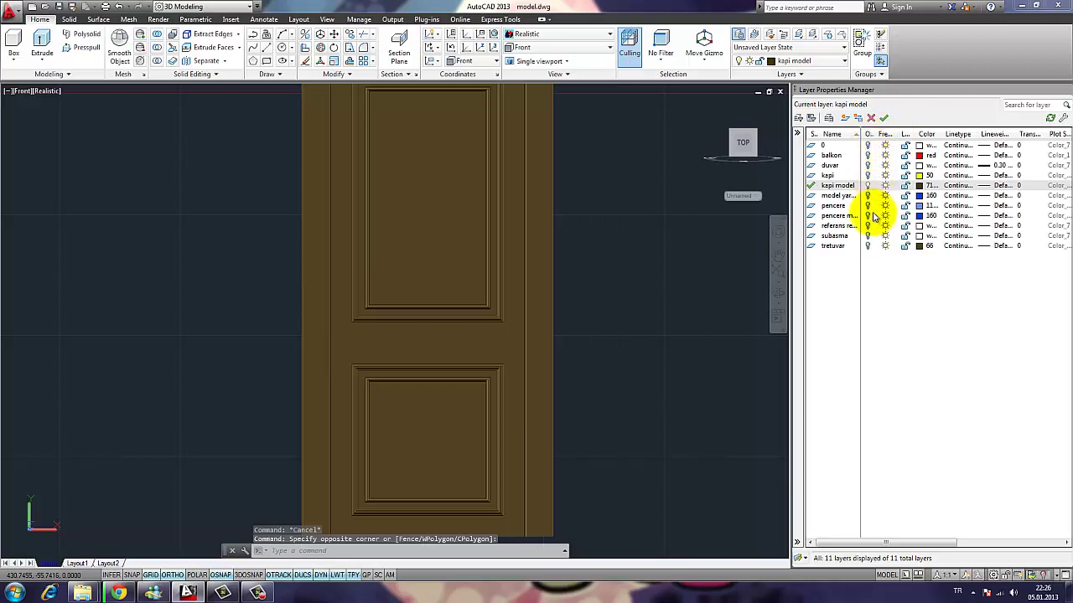
# - End the object isolation and close the Layer Properties Manager
pyautogui.rightClick(591, 188)
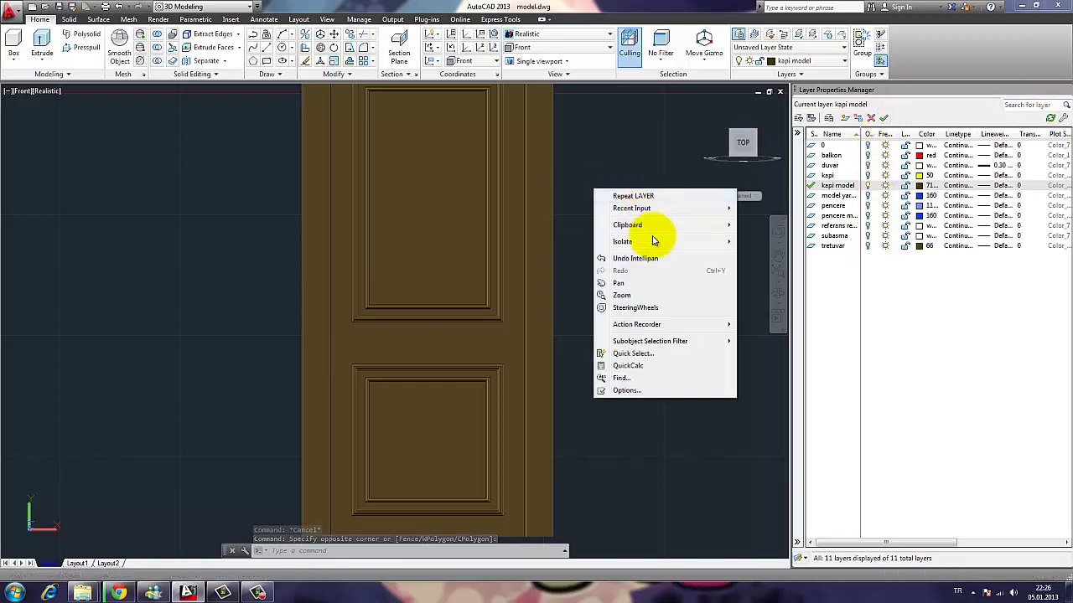
pyautogui.moveTo(654, 241)
pyautogui.click(775, 263)
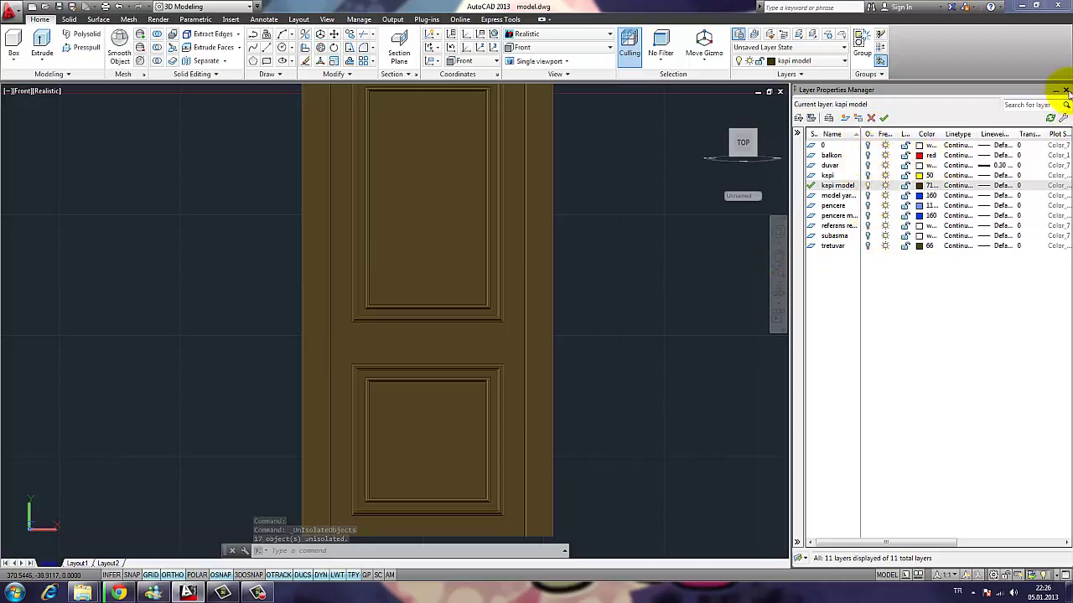
pyautogui.click(1065, 90)
# - Examine the door's stile and middle rail, and compare them with the reference door photo in the browser for hardware placement
pyautogui.scroll(3, 536, 277)
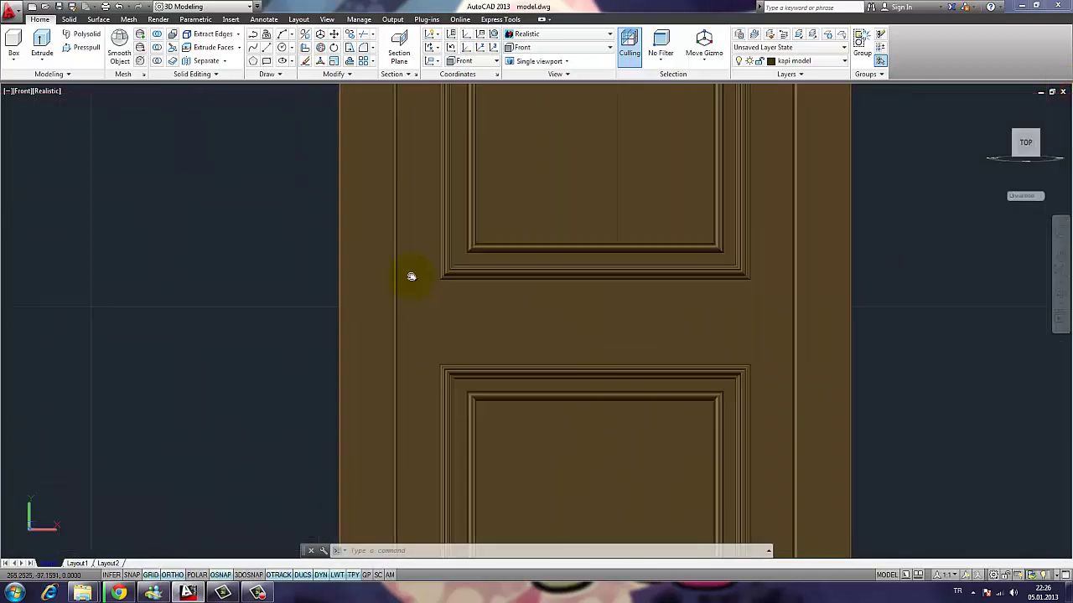
pyautogui.moveTo(411, 276); pyautogui.dragTo(404, 271, button='middle')
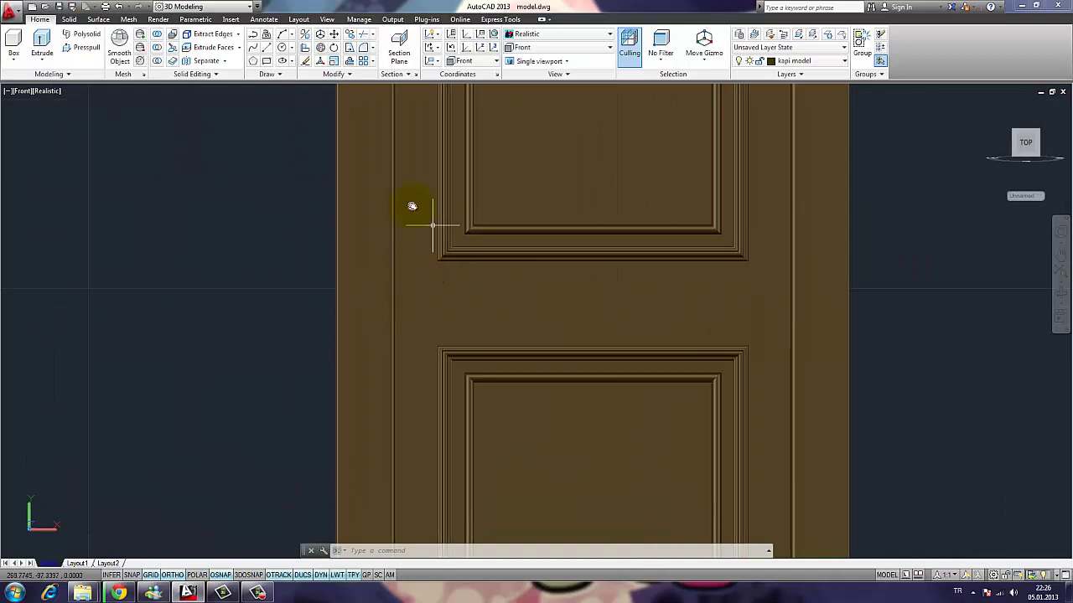
pyautogui.moveTo(428, 226); pyautogui.dragTo(421, 260, button='middle')
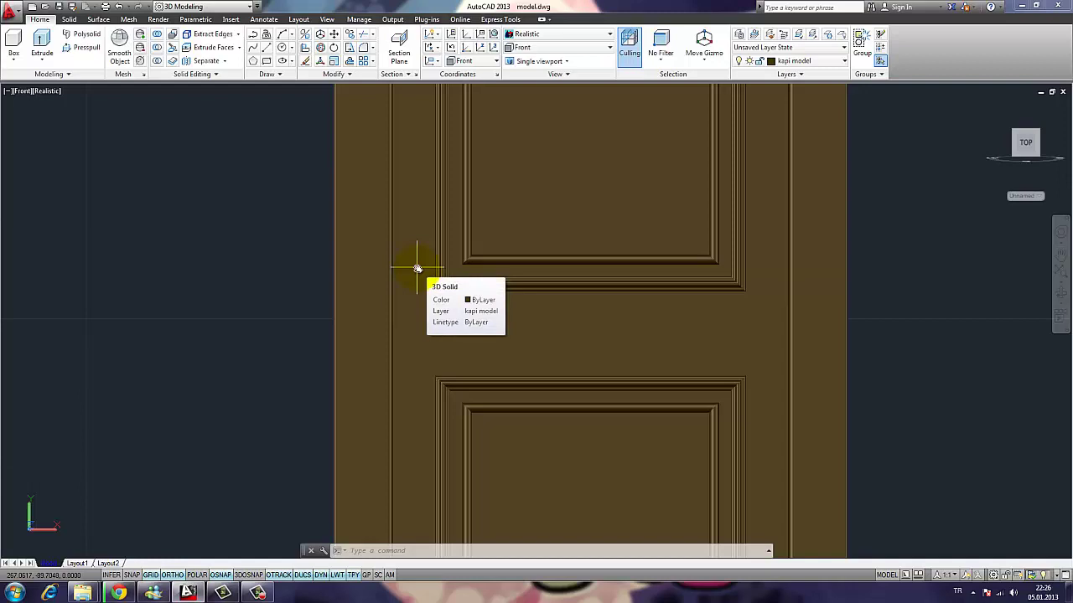
pyautogui.moveTo(462, 273); pyautogui.dragTo(441, 240, button='middle')
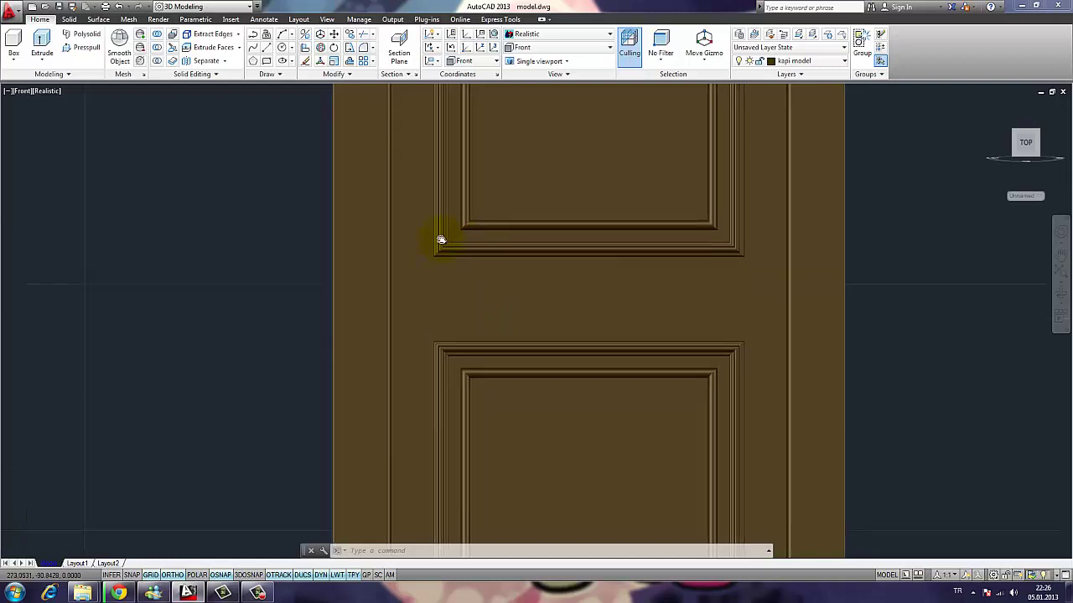
pyautogui.scroll(2, 440, 239)
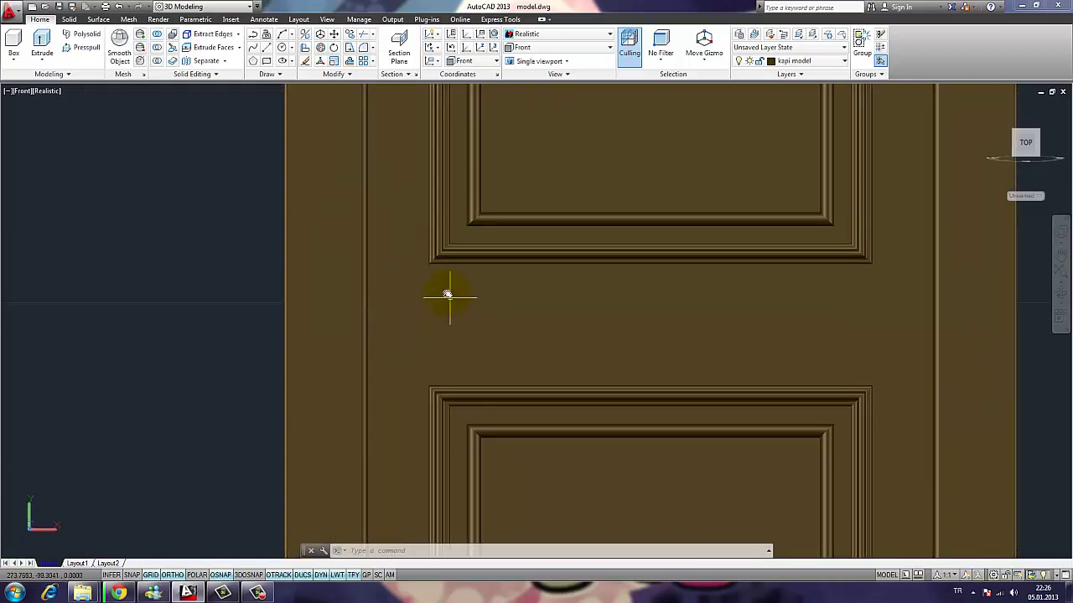
pyautogui.moveTo(445, 294); pyautogui.dragTo(435, 316, button='middle')
pyautogui.scroll(-2, 434, 312)
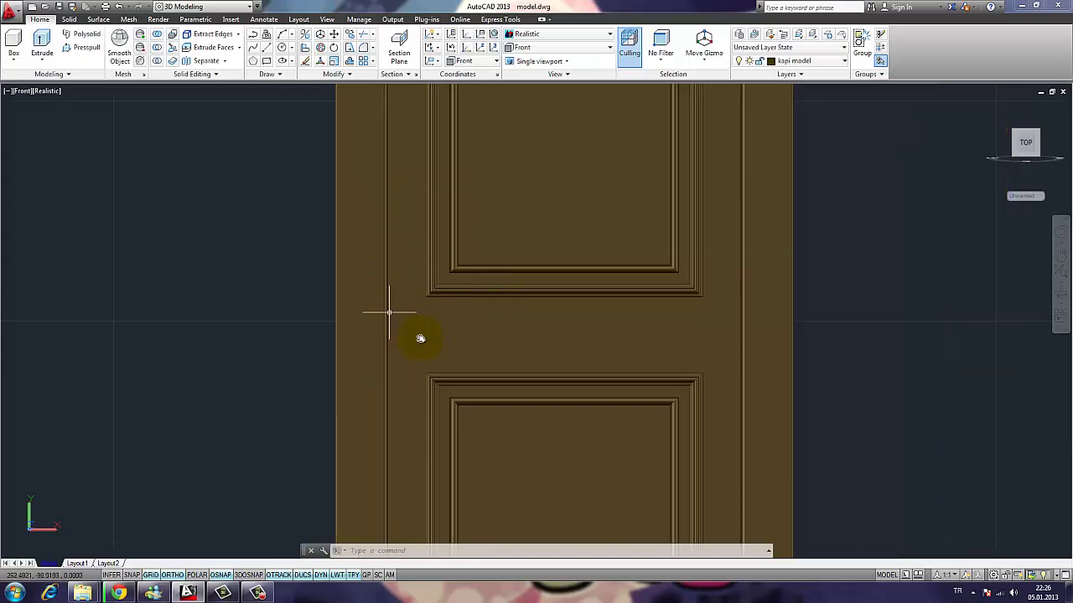
pyautogui.click(124, 551)
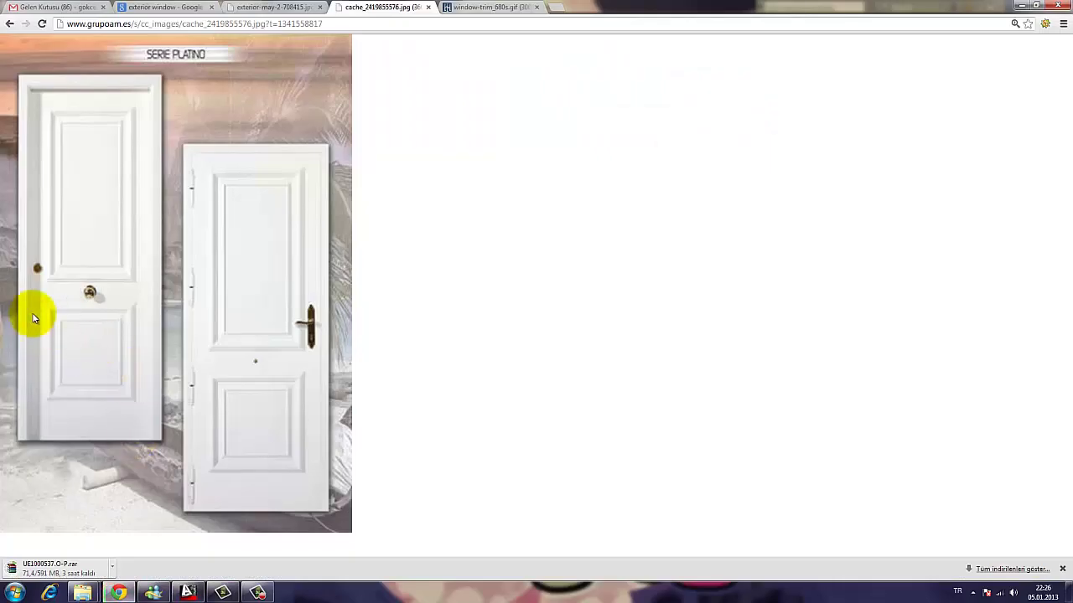
pyautogui.click(1022, 6)
pyautogui.write('c')
pyautogui.press('Return')
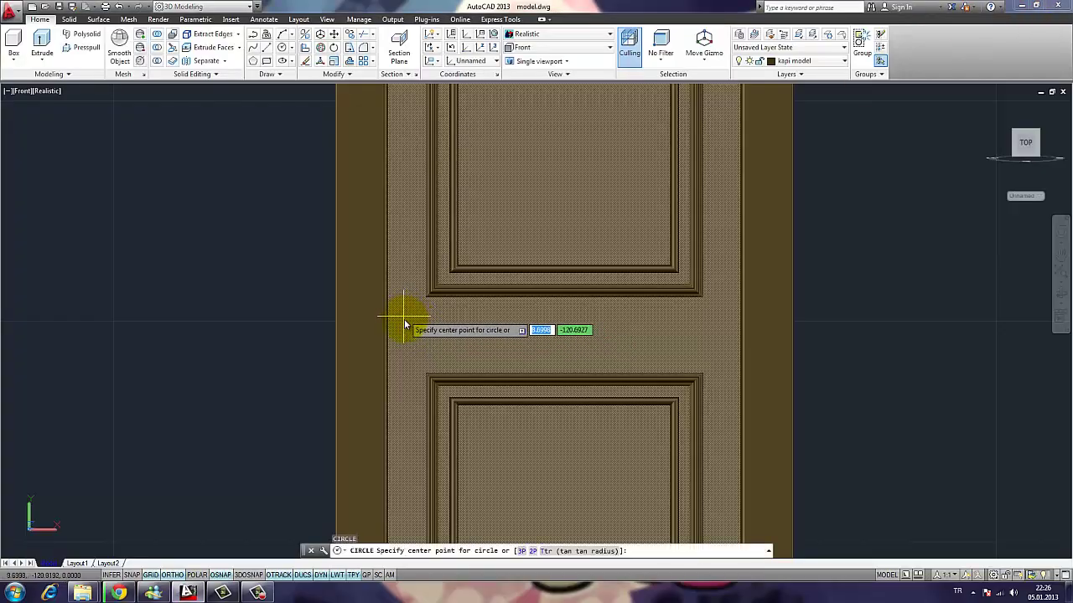
pyautogui.click(117, 594)
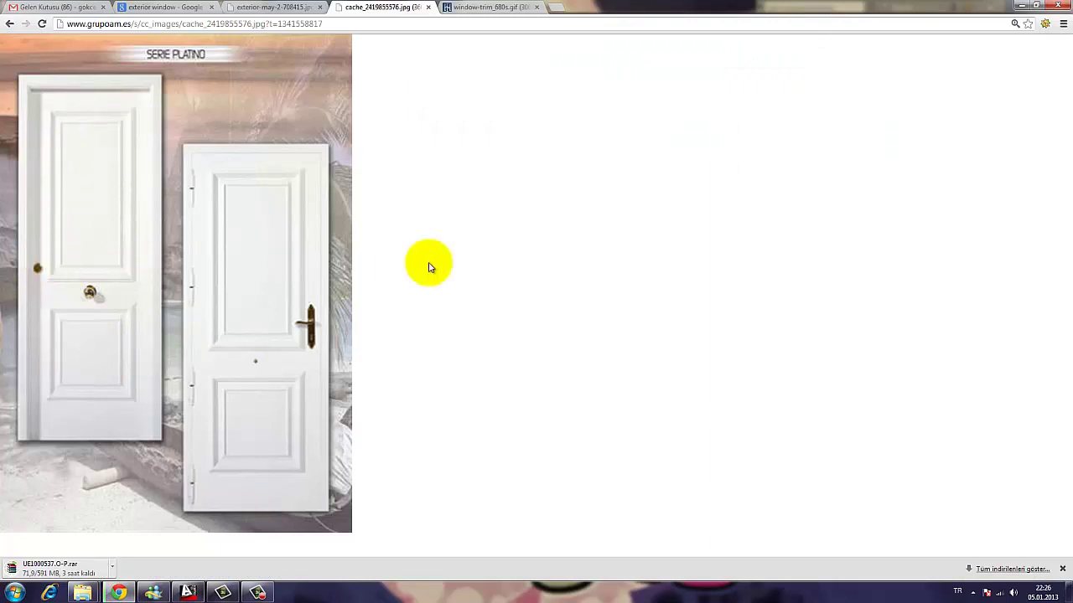
pyautogui.click(126, 593)
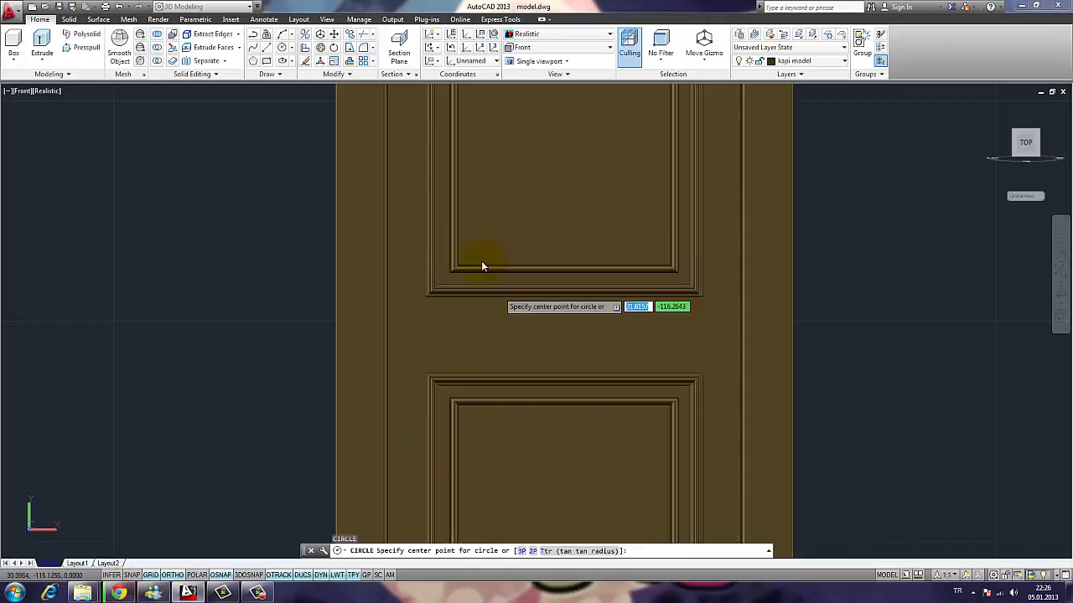
pyautogui.moveTo(486, 228); pyautogui.dragTo(503, 331, button='middle')
pyautogui.moveTo(518, 264); pyautogui.dragTo(518, 328, button='middle')
pyautogui.scroll(-3, 518, 328)
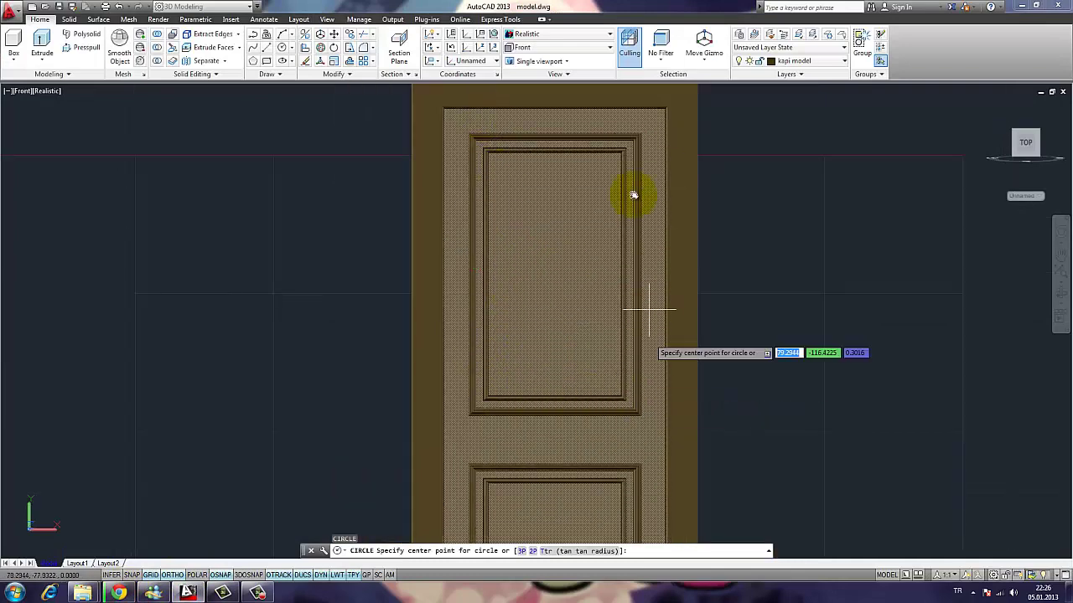
pyautogui.scroll(4, 494, 310)
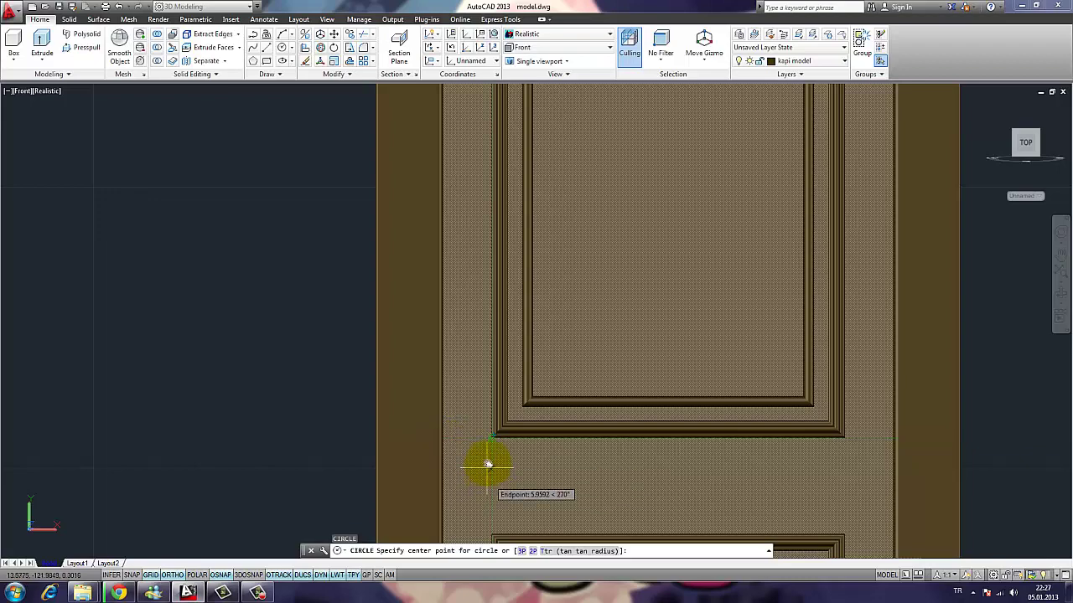
pyautogui.scroll(5, 487, 463)
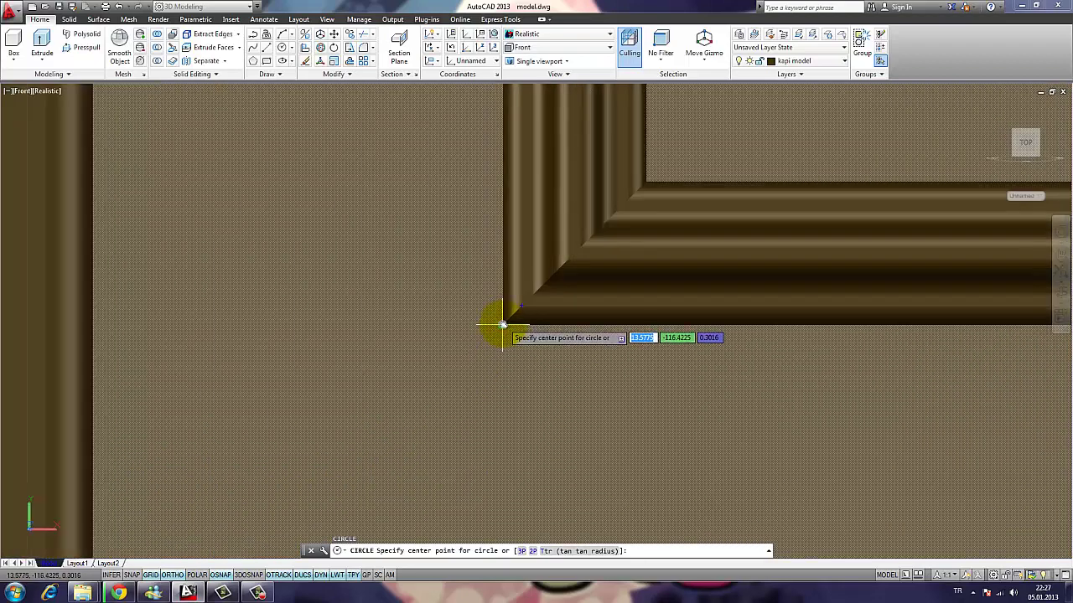
pyautogui.write('5')
pyautogui.press('Return')
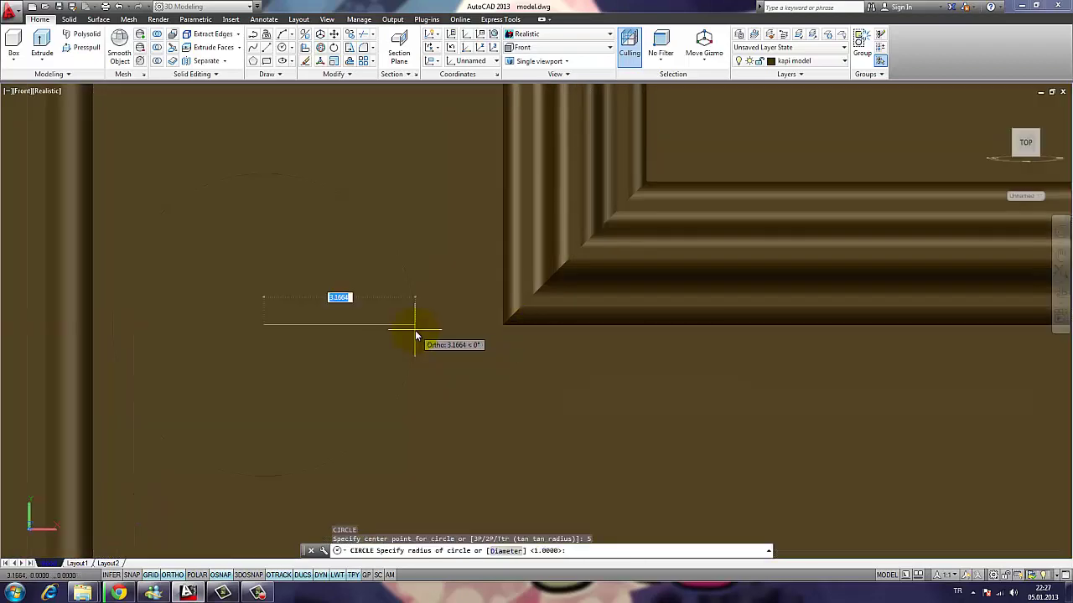
pyautogui.press('Escape')
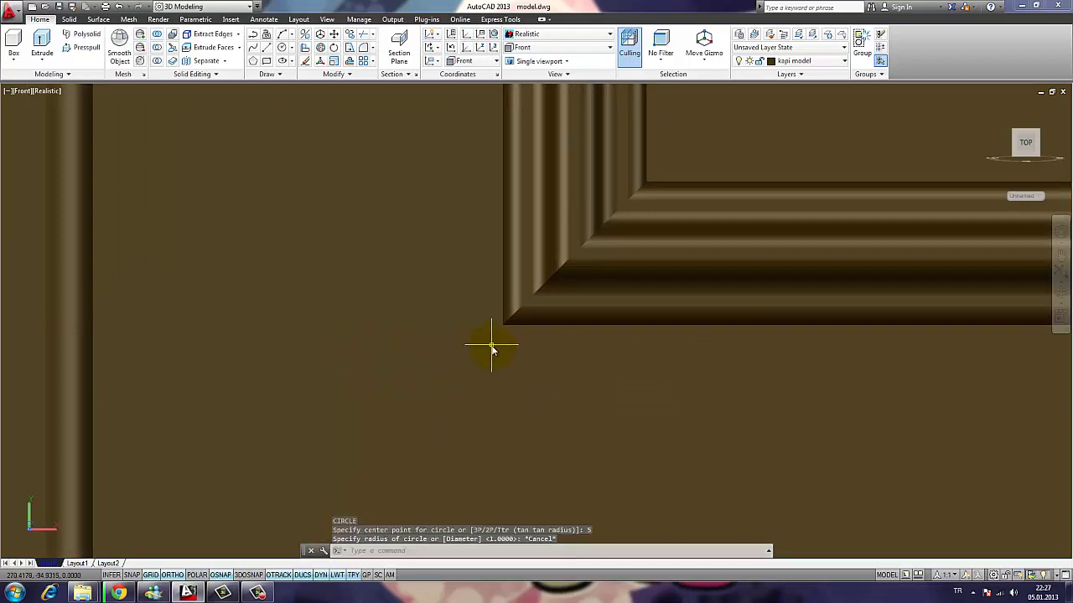
pyautogui.write('di')
pyautogui.press('Return')
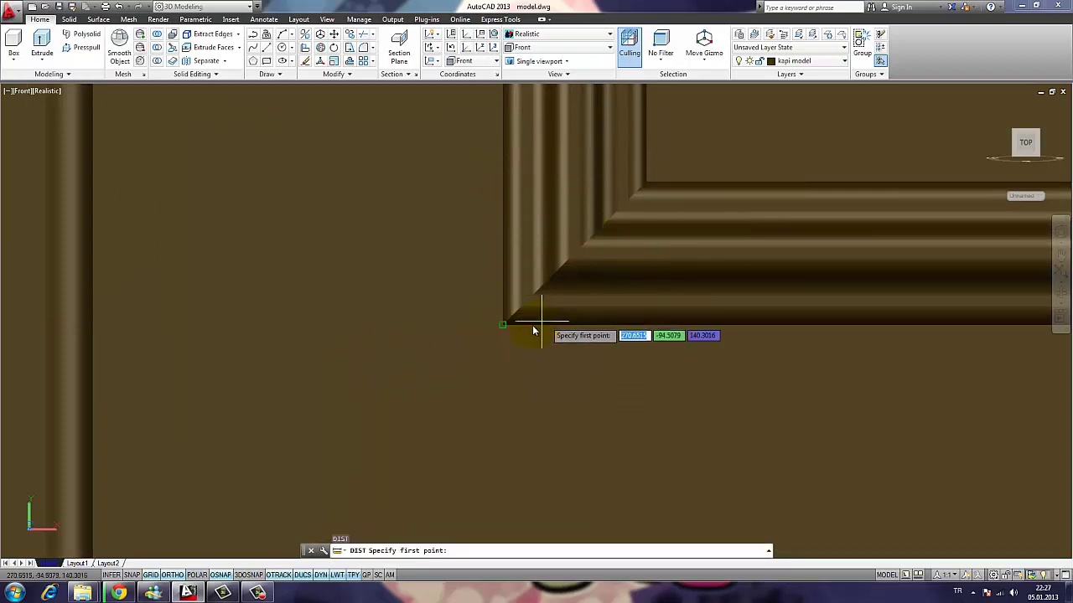
pyautogui.press('Escape')
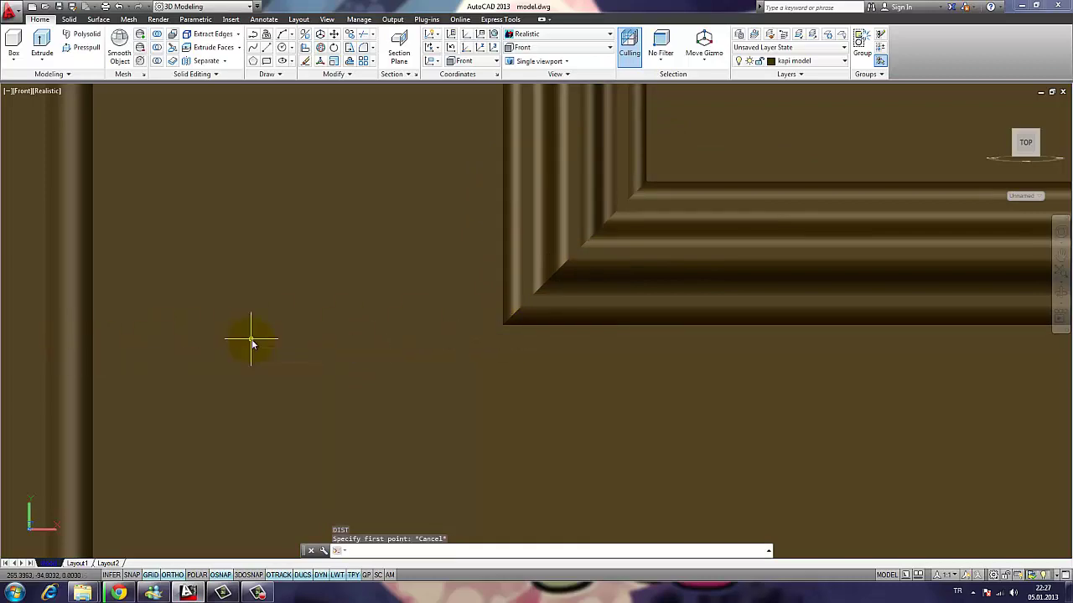
# - Draw a circle of radius 1.5 on the door face, centred 4 units left of the upper panel moulding's lower-left corner
pyautogui.write('c')
pyautogui.press('Return')
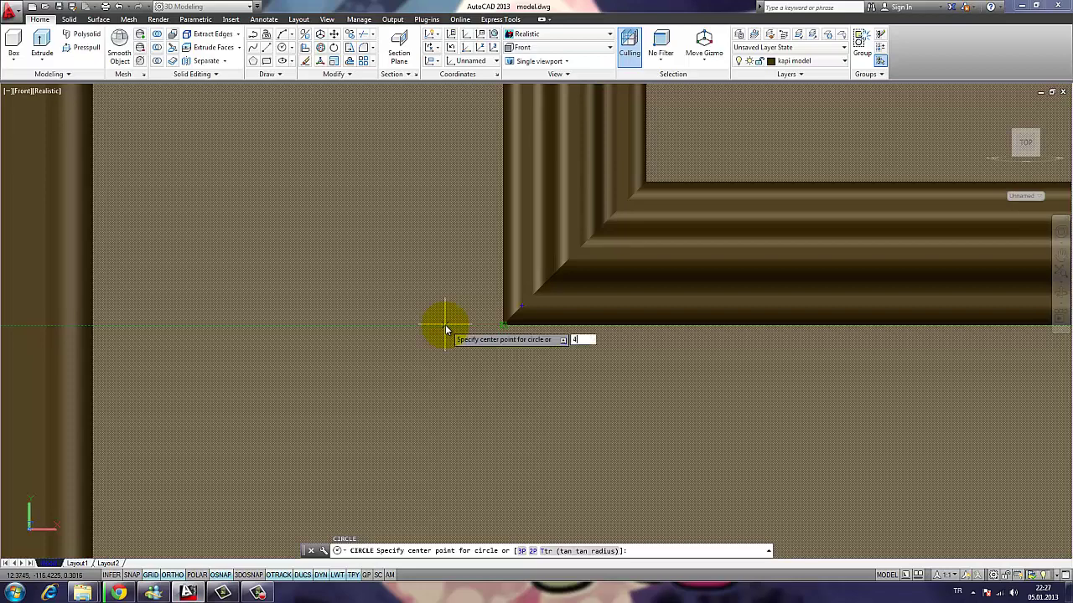
pyautogui.press('Return')
pyautogui.scroll(-2, 365, 398)
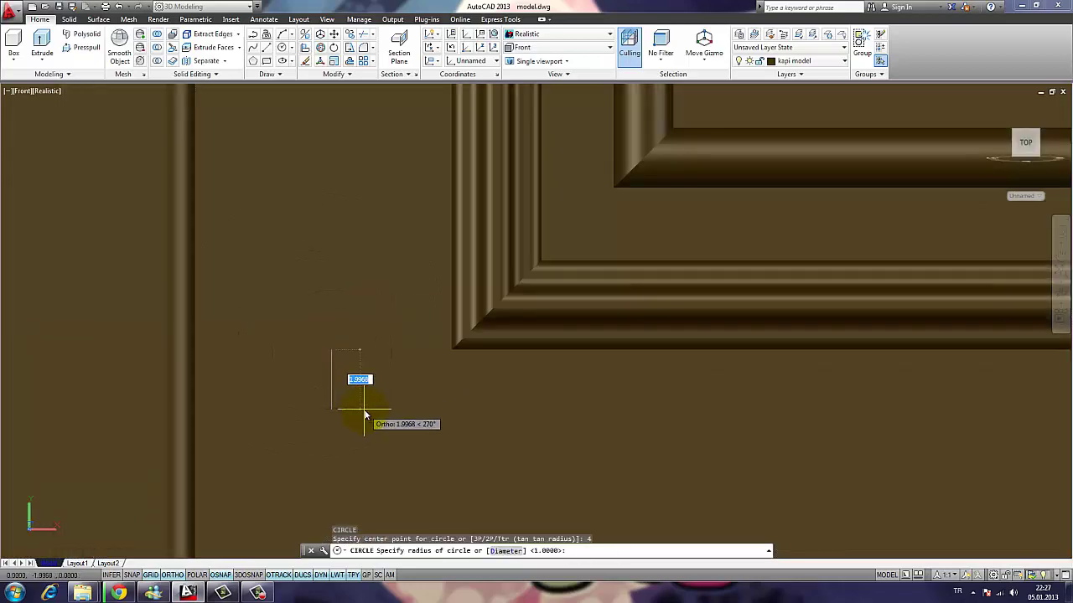
pyautogui.press('Return')
pyautogui.scroll(-5, 364, 404)
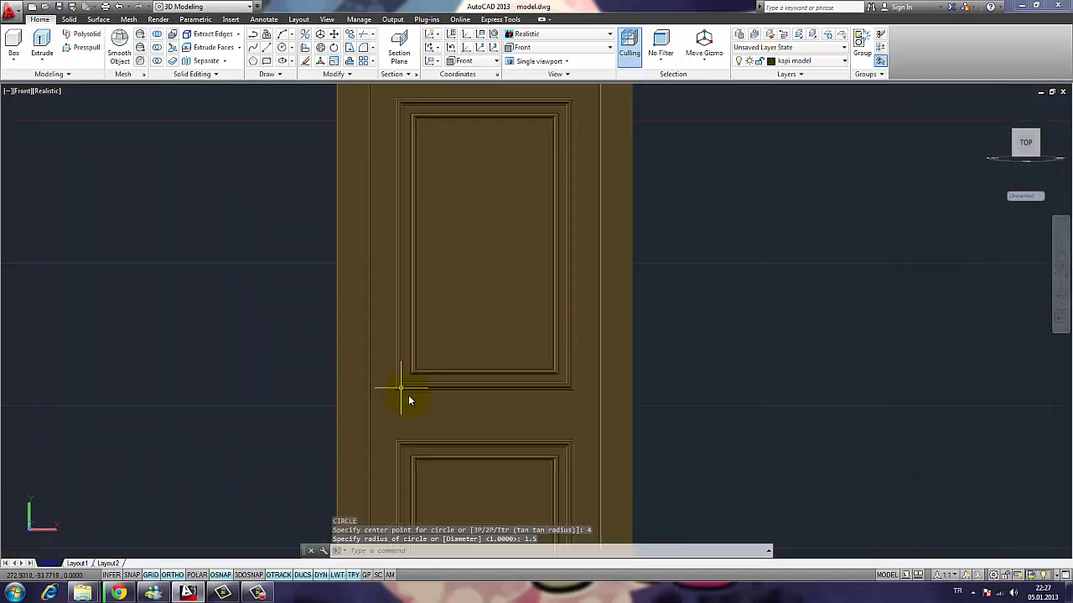
# - Enlarge the circle beside the upper panel moulding to a radius of 2 and clear the selection
pyautogui.scroll(6, 372, 369)
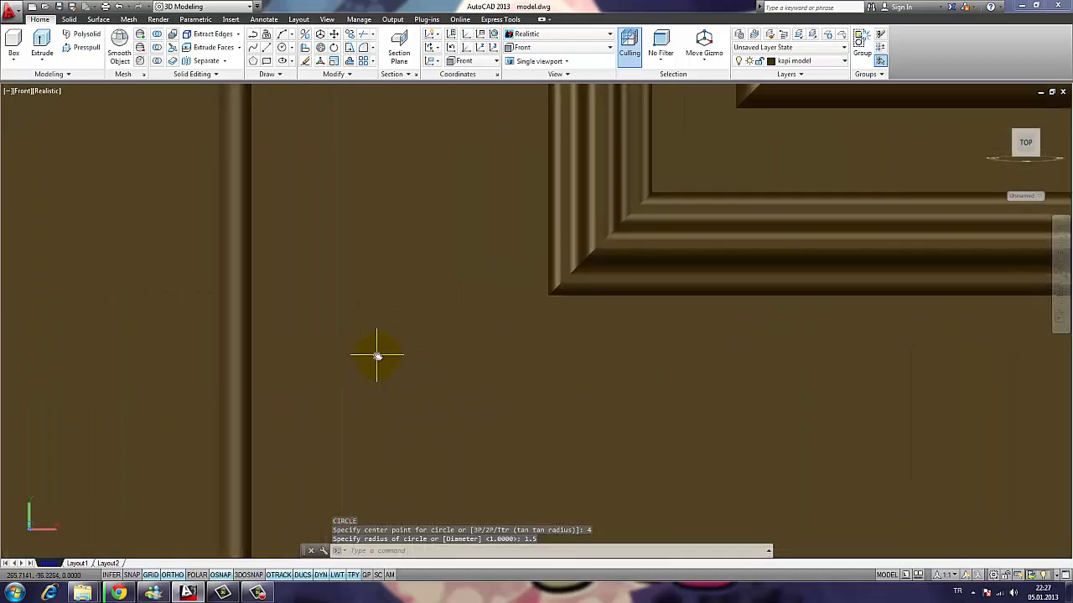
pyautogui.click(460, 307)
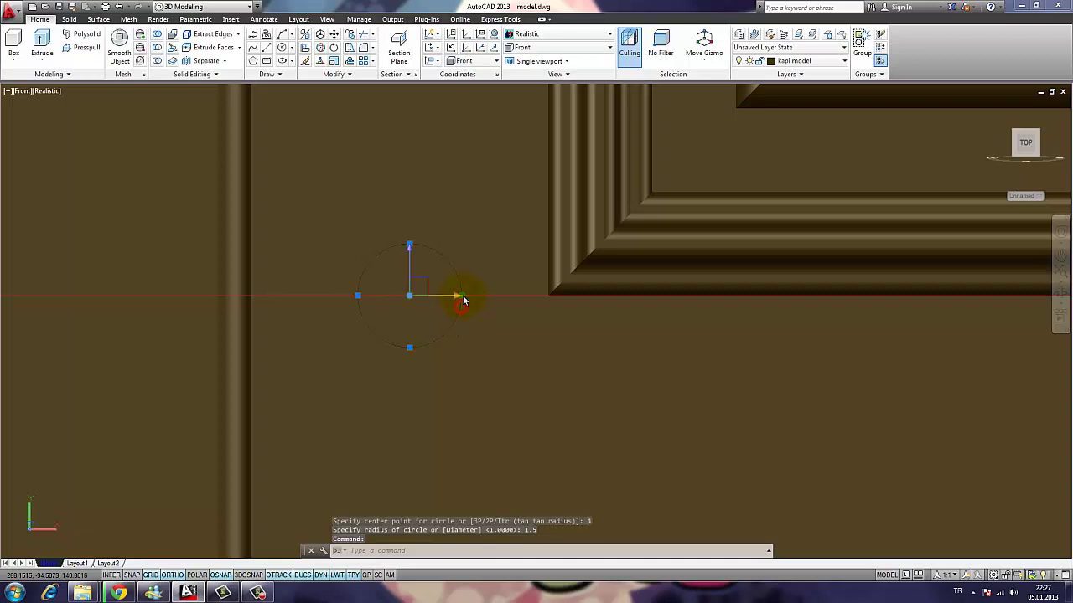
pyautogui.click(409, 349)
pyautogui.write('2')
pyautogui.press('Return')
pyautogui.scroll(-5, 469, 347)
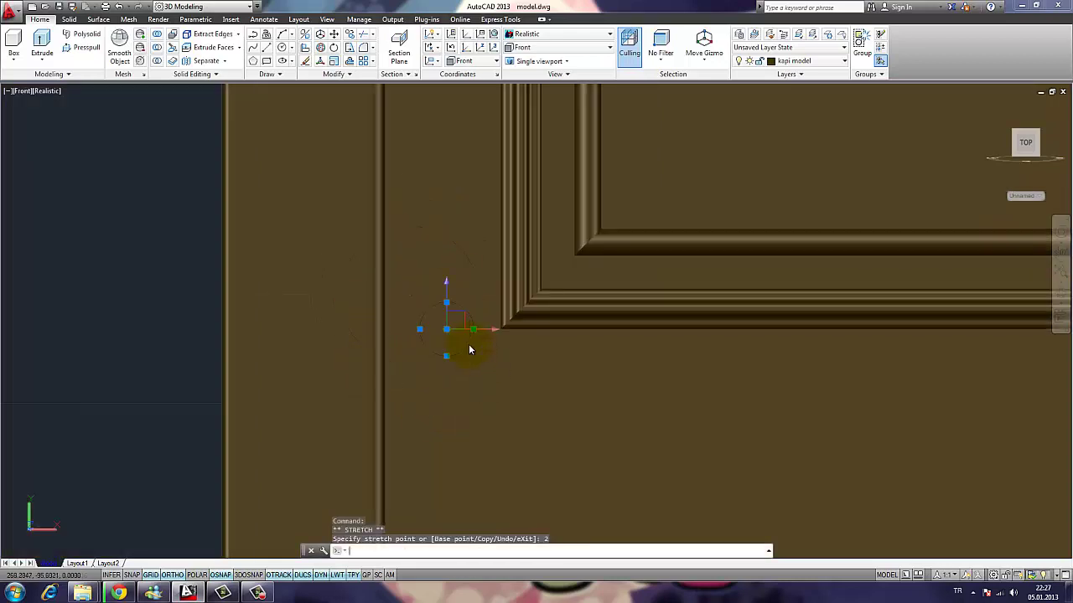
pyautogui.press('Escape')
pyautogui.scroll(4, 473, 345)
pyautogui.scroll(2, 473, 343)
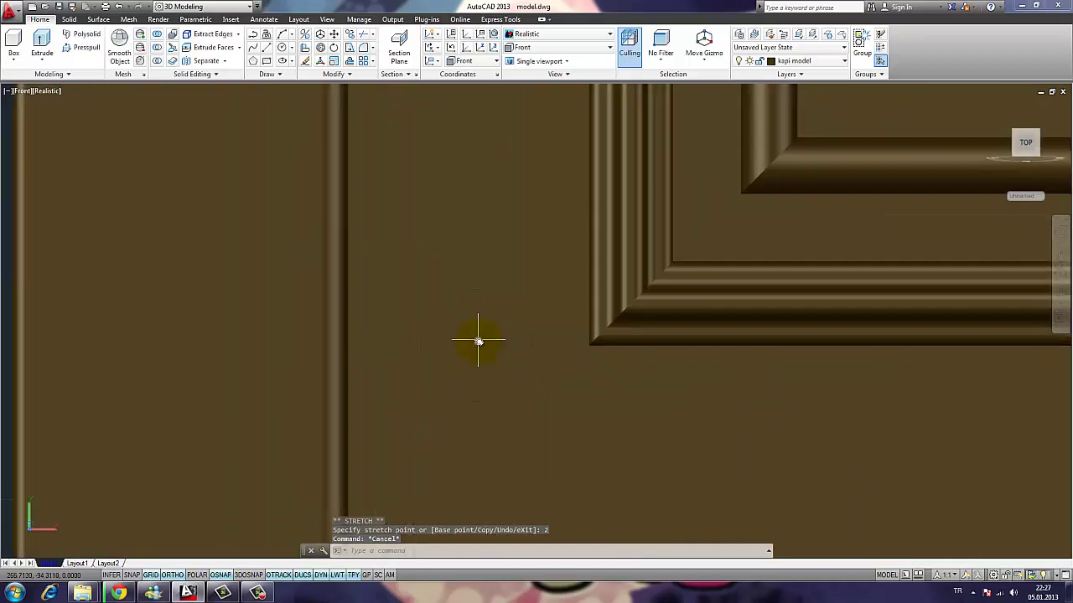
# - Extrude the circle 0.5 outward from the door face into a thin disc, checking the lock in the reference door photo
pyautogui.write('ext')
pyautogui.press('Return')
pyautogui.click(497, 294)
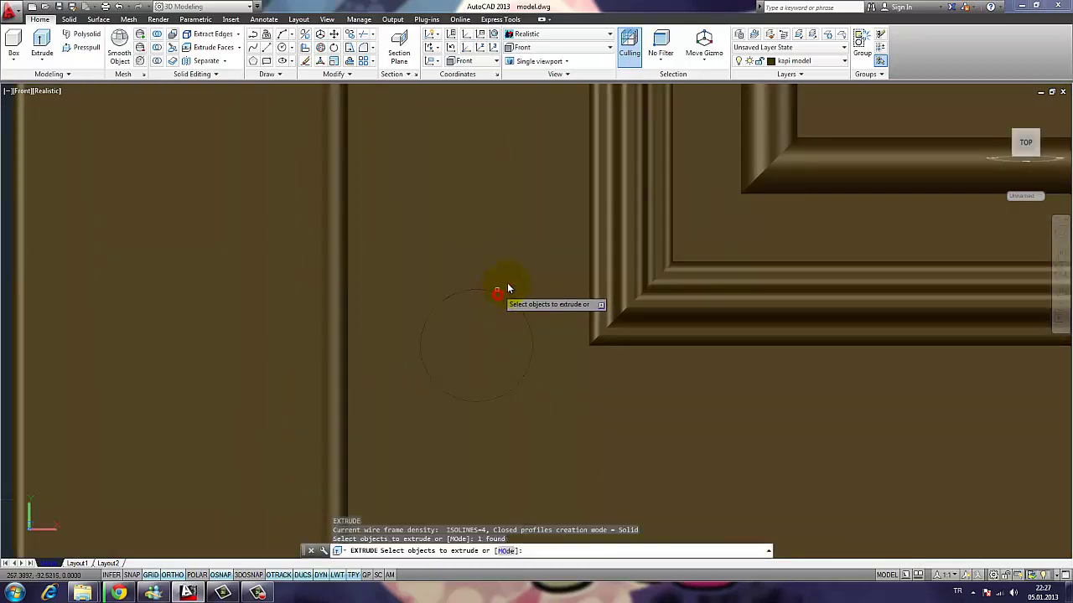
pyautogui.press('Return')
pyautogui.scroll(-3, 476, 363)
pyautogui.keyDown('shift'); pyautogui.moveTo(475, 363); pyautogui.dragTo(742, 479, button='middle'); pyautogui.keyUp('shift')
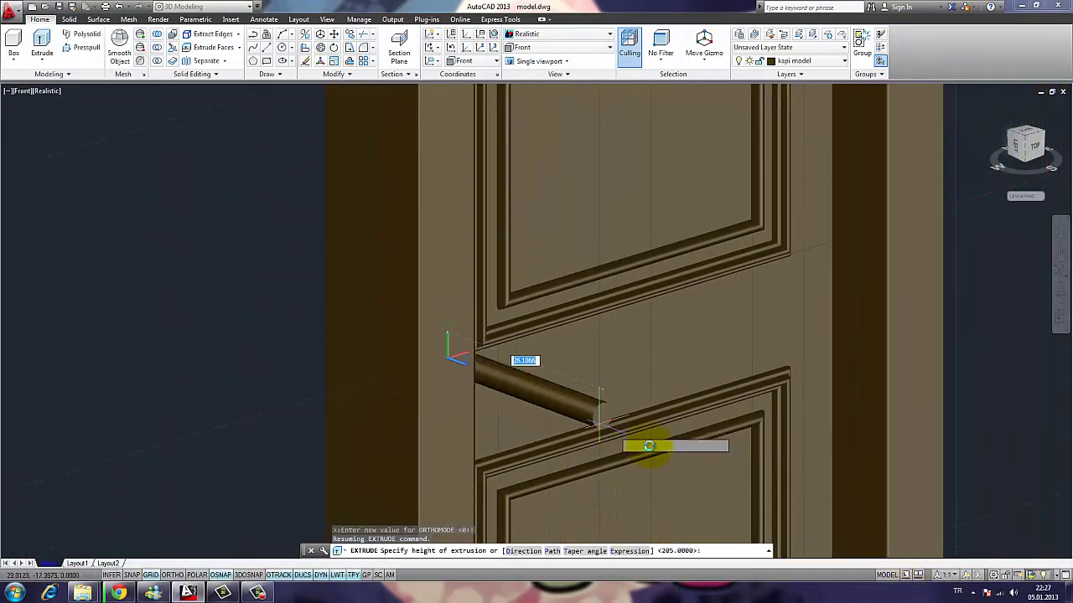
pyautogui.scroll(3, 546, 400)
pyautogui.keyDown('shift'); pyautogui.moveTo(632, 393); pyautogui.dragTo(431, 237, button='middle'); pyautogui.keyUp('shift')
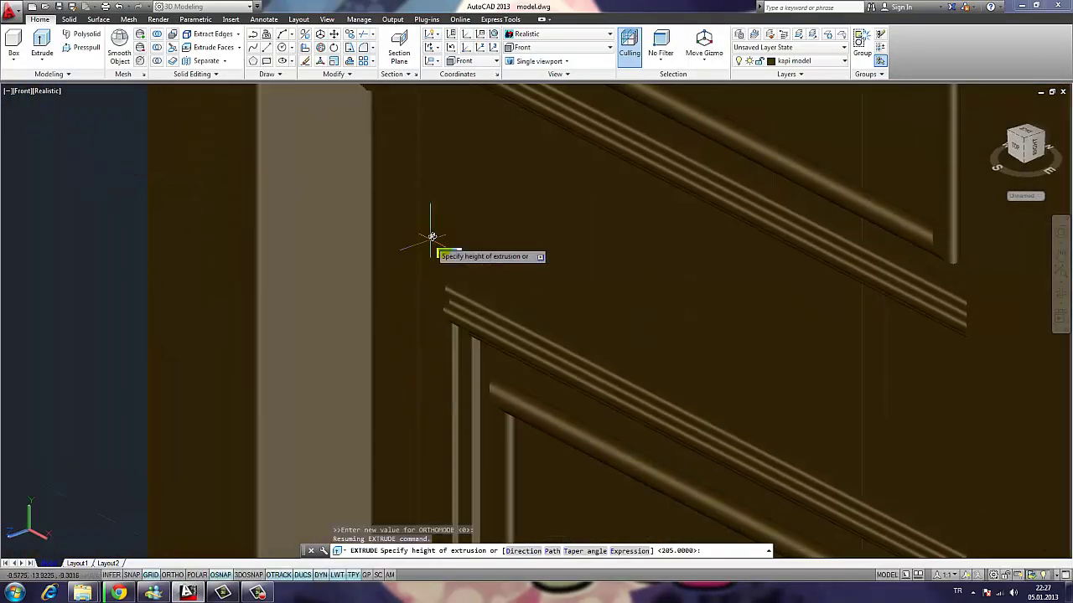
pyautogui.moveTo(426, 92); pyautogui.dragTo(108, 587, button='middle')
pyautogui.scroll(5, 397, 314)
pyautogui.click(118, 593)
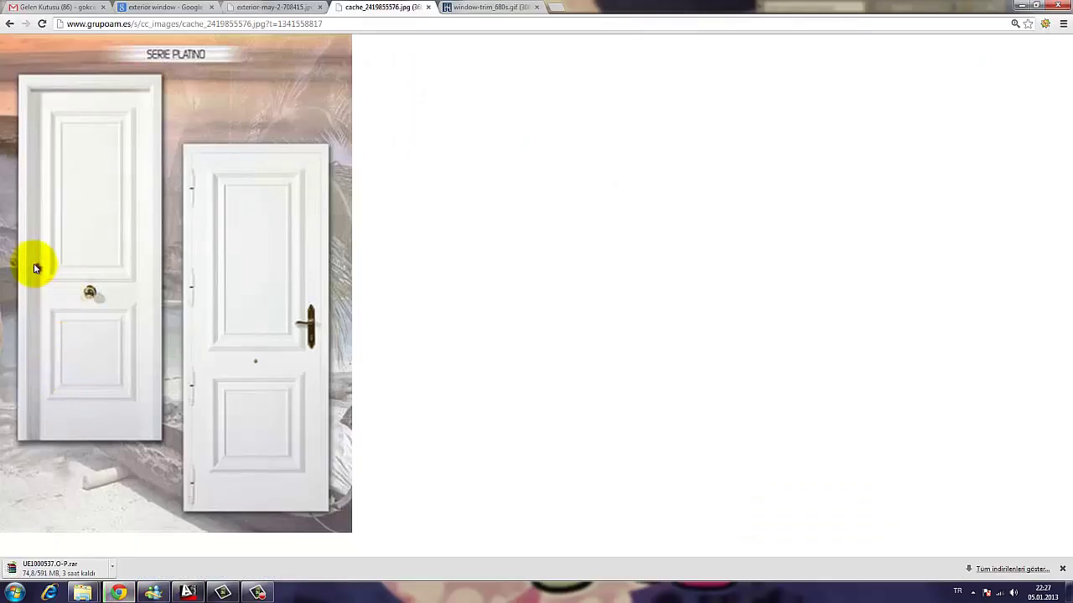
pyautogui.keyDown('ctrl'); pyautogui.scroll(5, 40, 268); pyautogui.keyUp('ctrl')
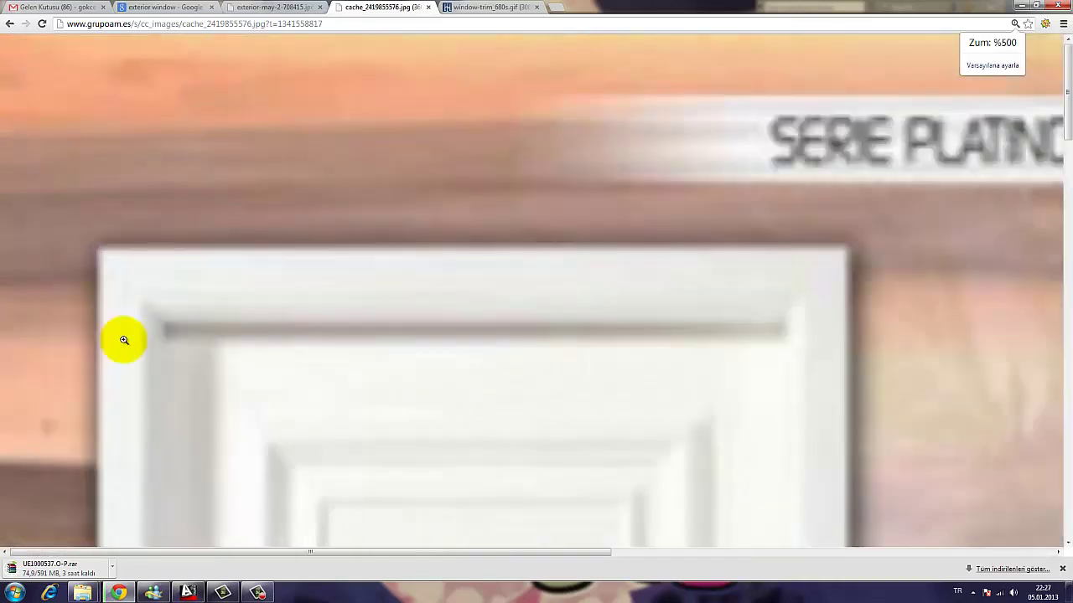
pyautogui.scroll(-3, 335, 327)
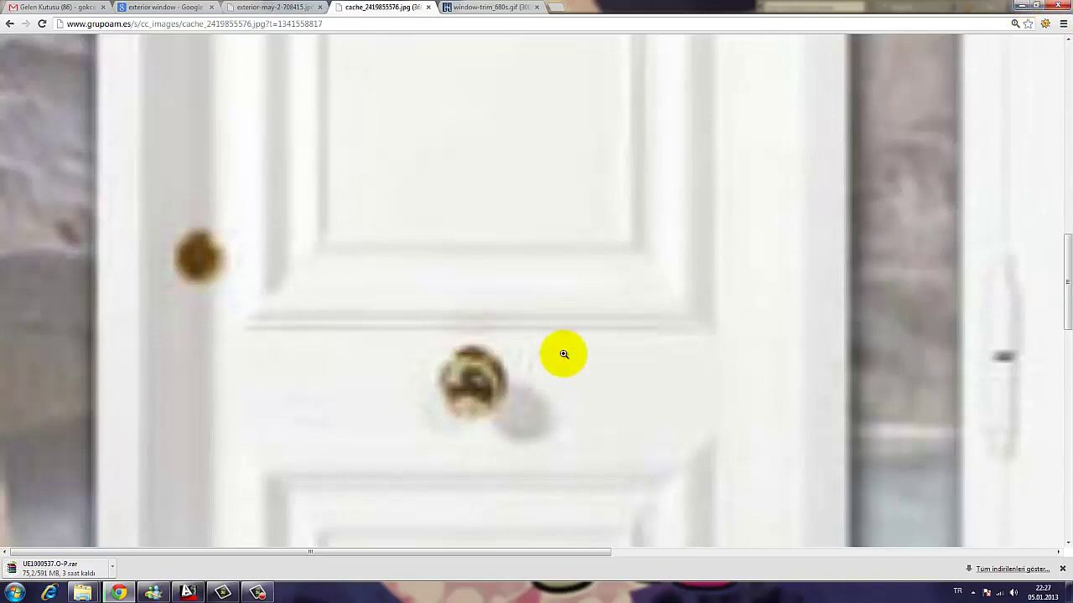
pyautogui.keyDown('ctrl'); pyautogui.scroll(-8, 562, 352); pyautogui.keyUp('ctrl')
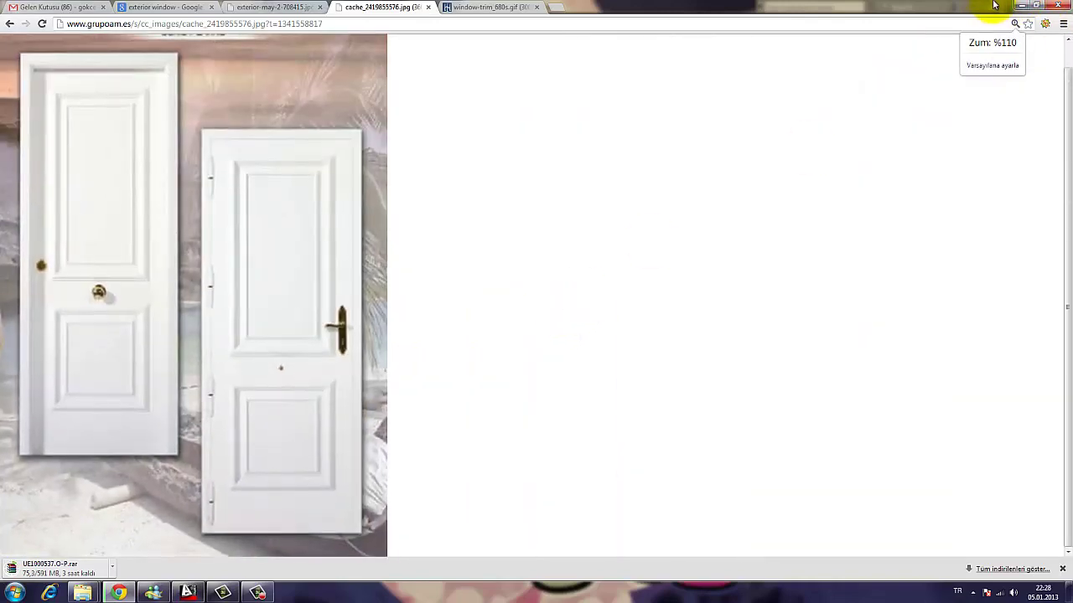
pyautogui.click(1021, 5)
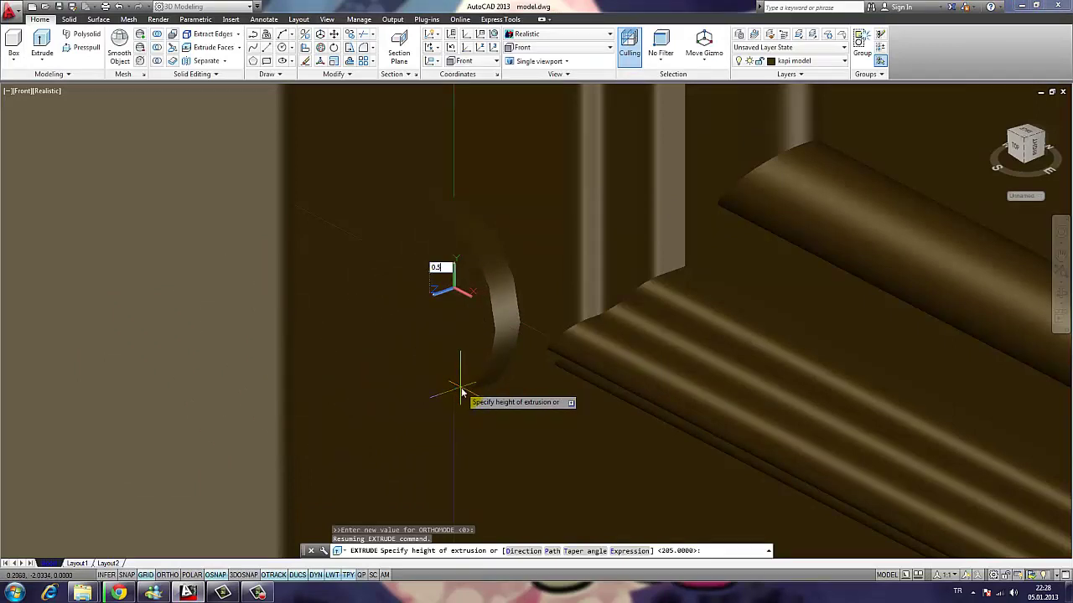
pyautogui.press('Return')
pyautogui.scroll(-5, 460, 387)
pyautogui.scroll(2, 461, 414)
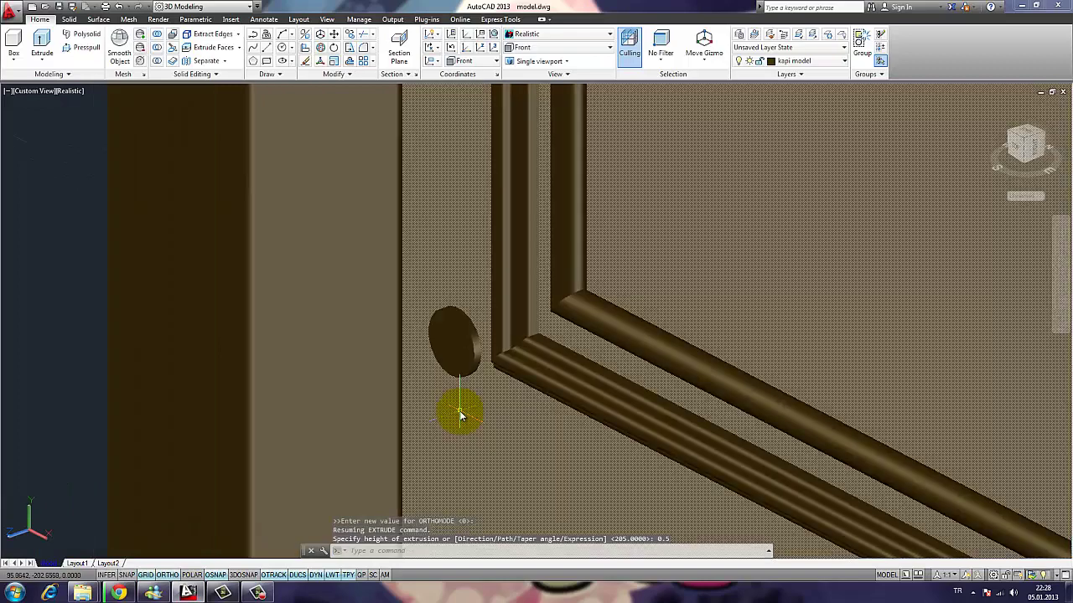
# - Try to taper the lock disc by stretching its front face inward with the face's grip
pyautogui.click(454, 334)
pyautogui.scroll(3, 466, 390)
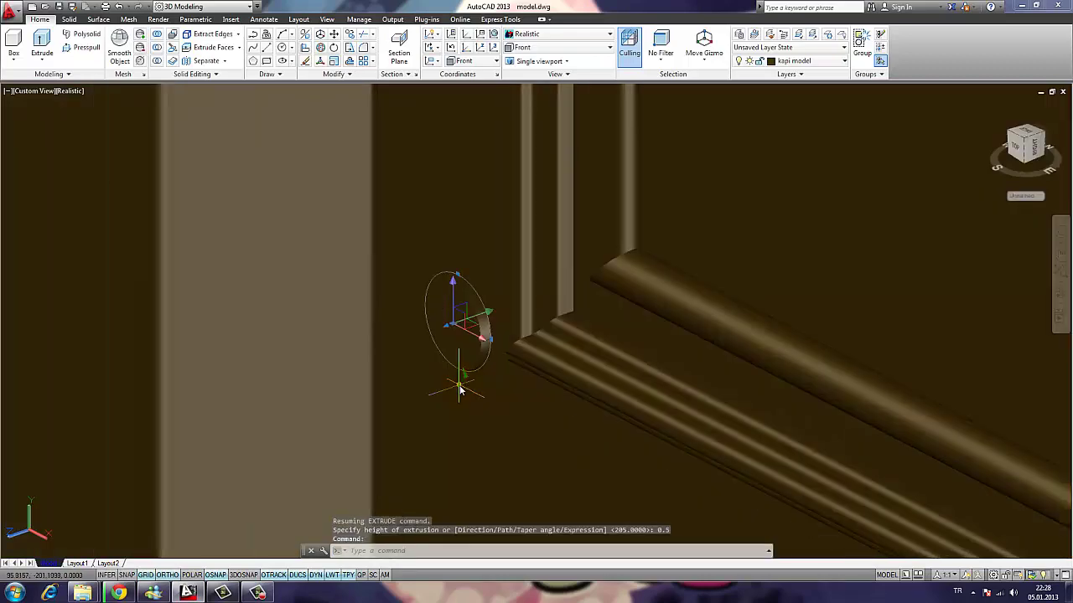
pyautogui.click(472, 364)
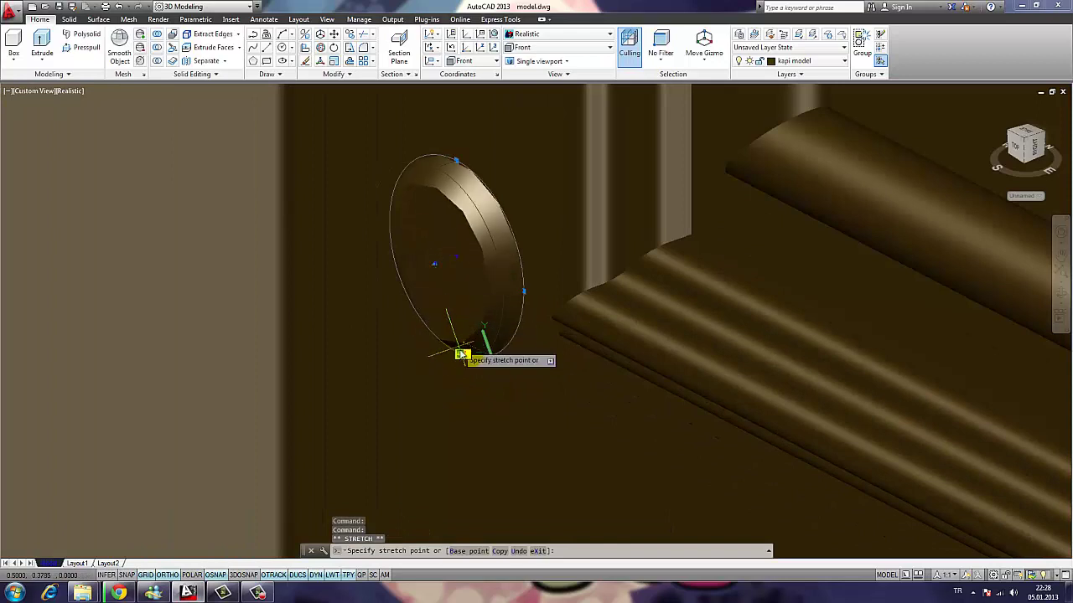
pyautogui.press('Escape')
pyautogui.keyDown('shift'); pyautogui.moveTo(461, 394); pyautogui.dragTo(518, 394, button='middle'); pyautogui.keyUp('shift')
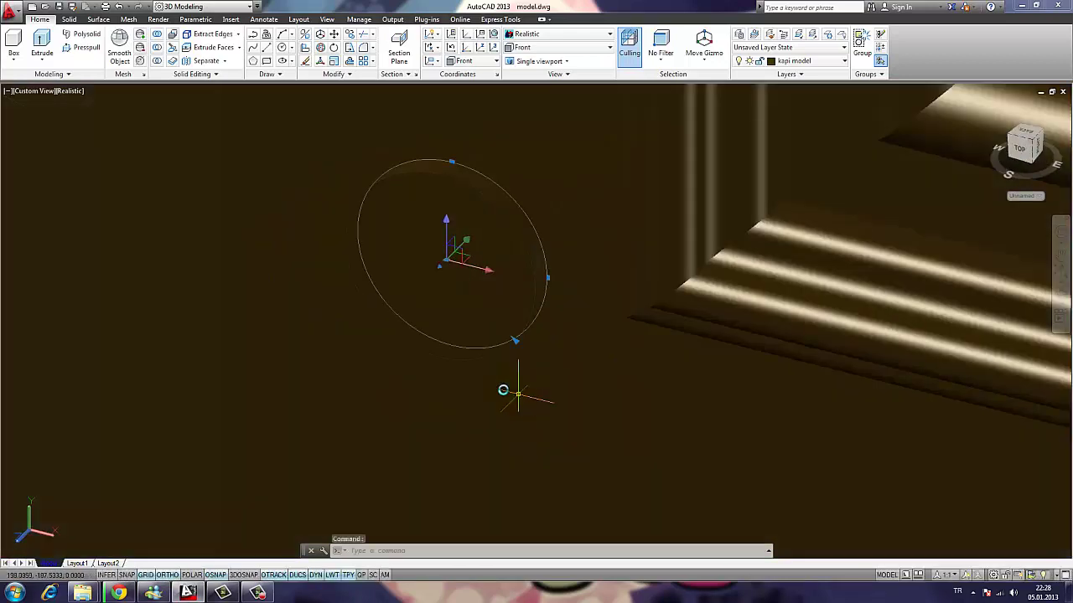
pyautogui.click(513, 342)
pyautogui.click(484, 324)
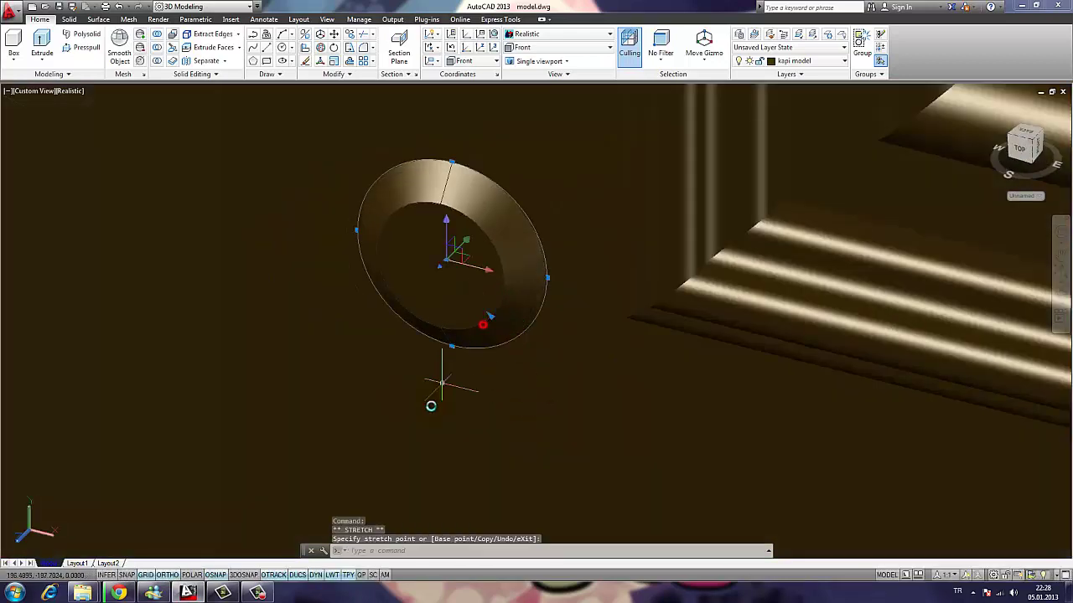
# - Undo the grip edit and the disc's extrusion, back to the flat circle beside the upper panel moulding
pyautogui.scroll(-4, 517, 396)
pyautogui.keyDown('shift'); pyautogui.moveTo(520, 397); pyautogui.dragTo(506, 363, button='middle'); pyautogui.keyUp('shift')
pyautogui.hotkey('ctrl', 'z')
pyautogui.hotkey('ctrl', 'z')
pyautogui.hotkey('ctrl', 'z')
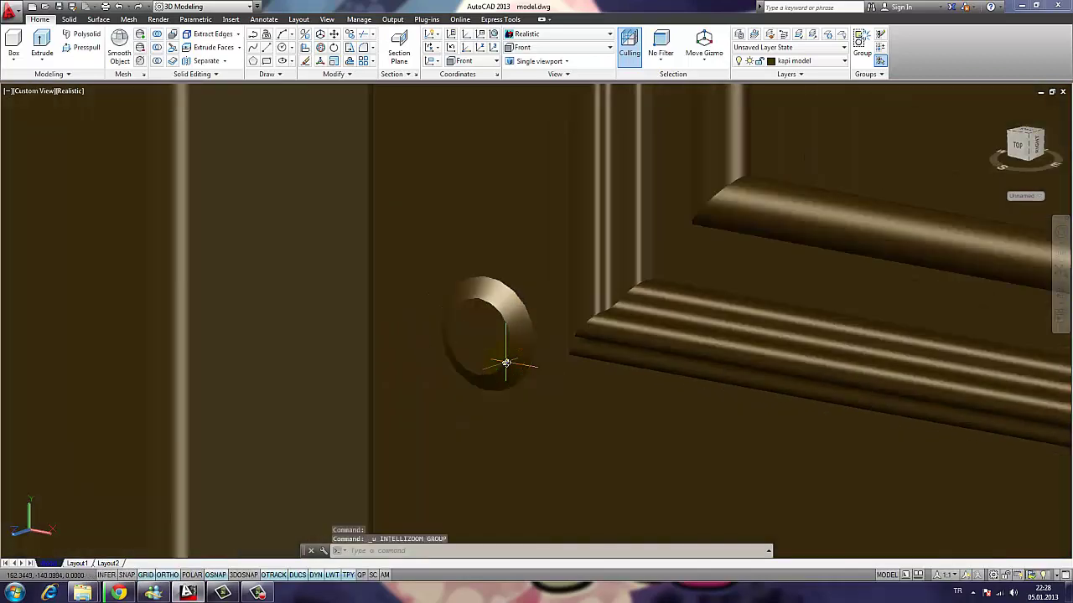
pyautogui.hotkey('ctrl', 'z')
pyautogui.hotkey('ctrl', 'z')
pyautogui.hotkey('ctrl', 'z')
pyautogui.hotkey('ctrl', 'z')
pyautogui.hotkey('ctrl', 'z')
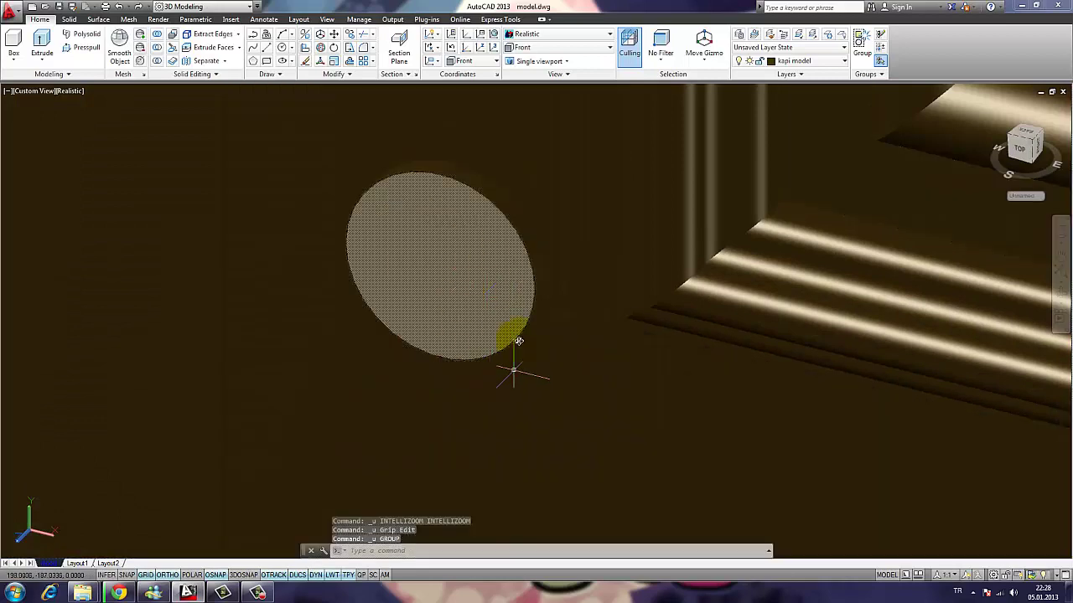
pyautogui.hotkey('ctrl', 'z')
pyautogui.hotkey('ctrl', 'z')
pyautogui.hotkey('ctrl', 'z')
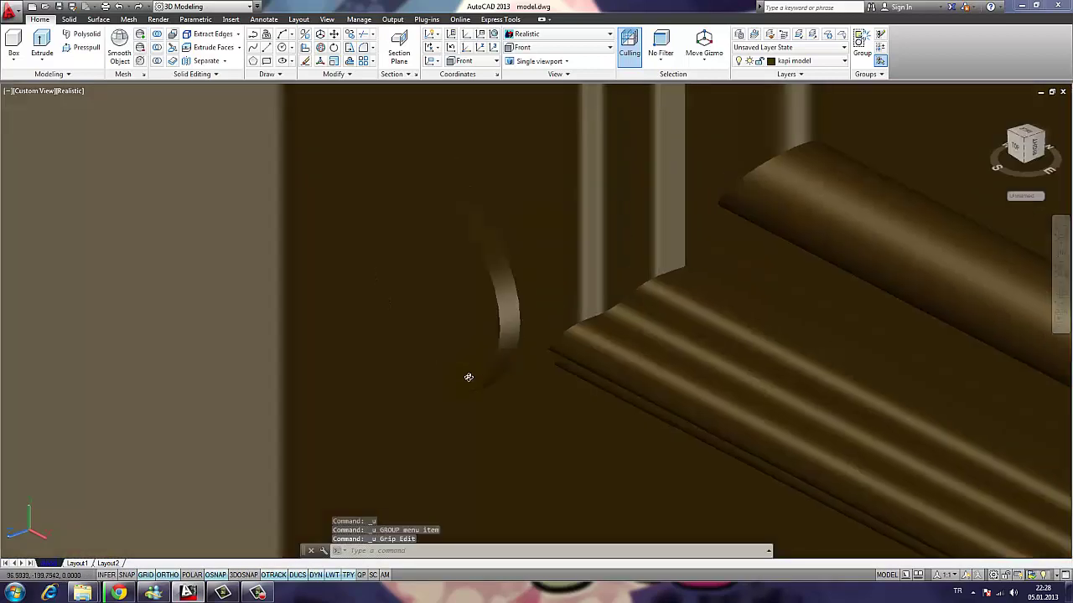
pyautogui.hotkey('ctrl', 'z')
pyautogui.hotkey('ctrl', 'z')
pyautogui.hotkey('ctrl', 'z')
pyautogui.hotkey('ctrl', 'z')
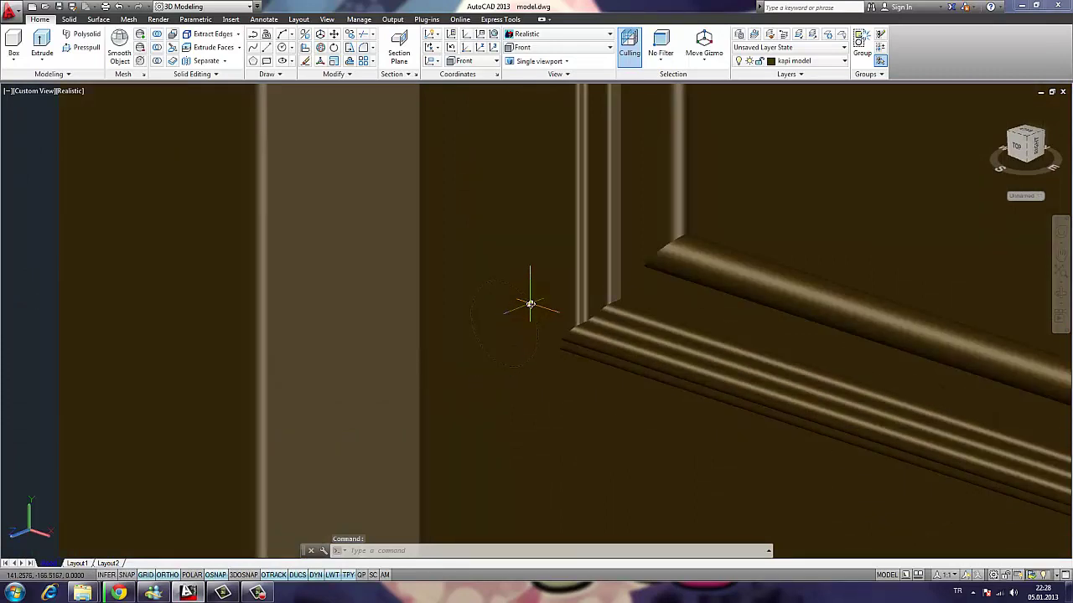
# - Extrude the circle 0.5 outward from the door face with a taper angle of 30
pyautogui.write('ext')
pyautogui.press('Return')
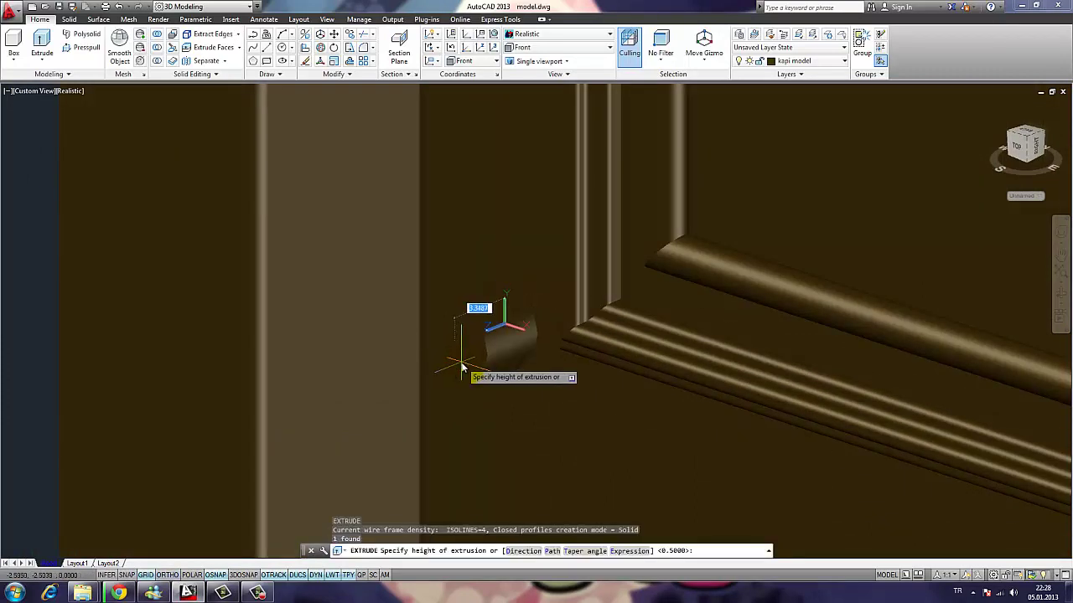
pyautogui.click(582, 551)
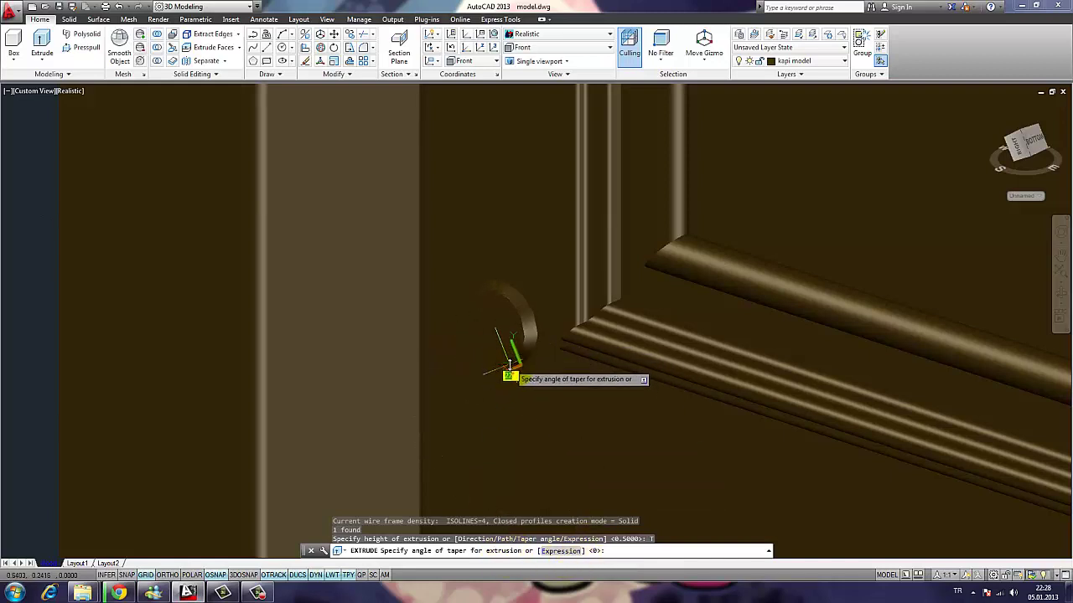
pyautogui.write('30')
pyautogui.press('Return')
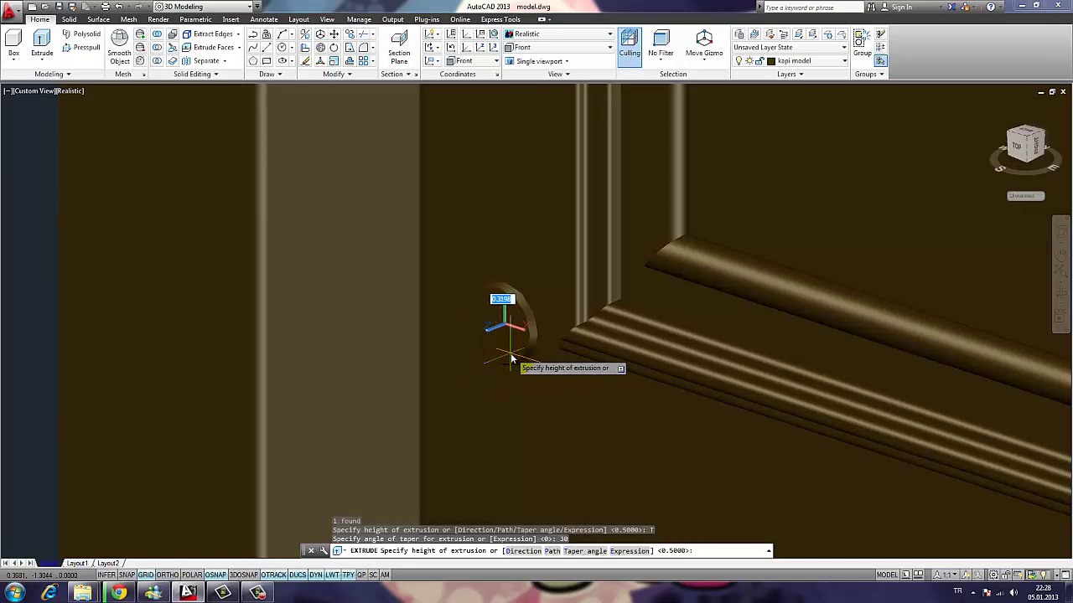
pyautogui.press('Return')
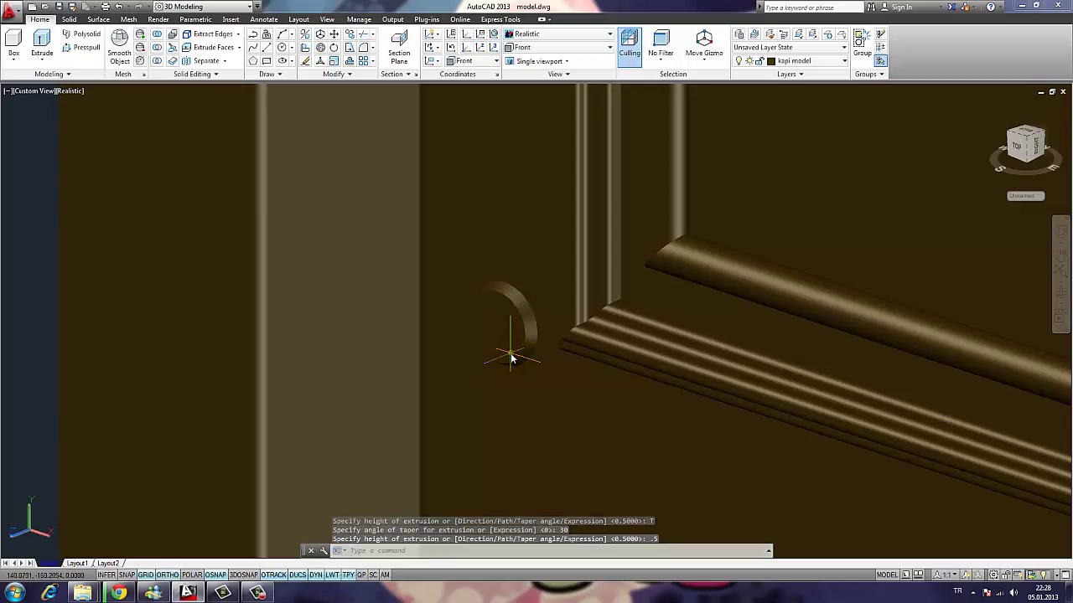
# - Place a small cylinder on the front face of the tapered lock disc
pyautogui.scroll(-3, 511, 354)
pyautogui.keyDown('shift'); pyautogui.moveTo(536, 381); pyautogui.dragTo(511, 362, button='middle'); pyautogui.keyUp('shift')
pyautogui.scroll(5, 511, 362)
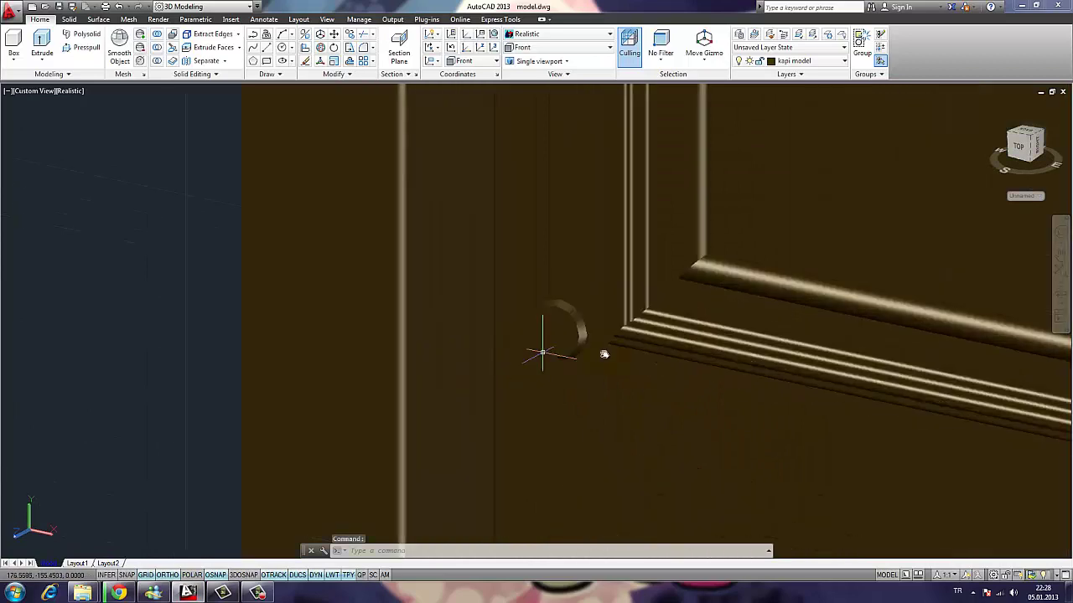
pyautogui.write('c')
pyautogui.press('Return')
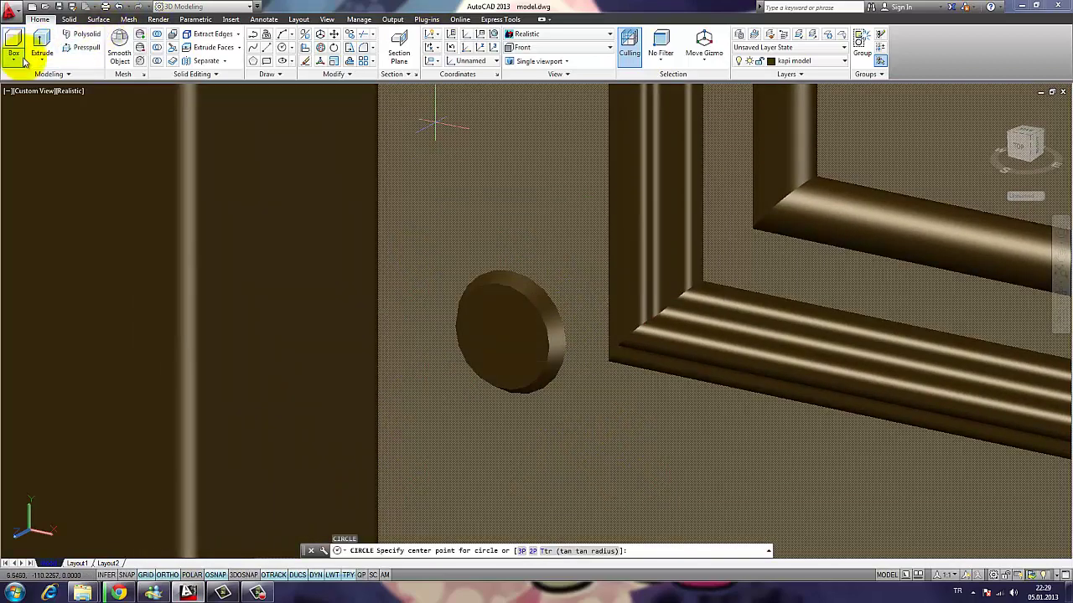
pyautogui.click(20, 61)
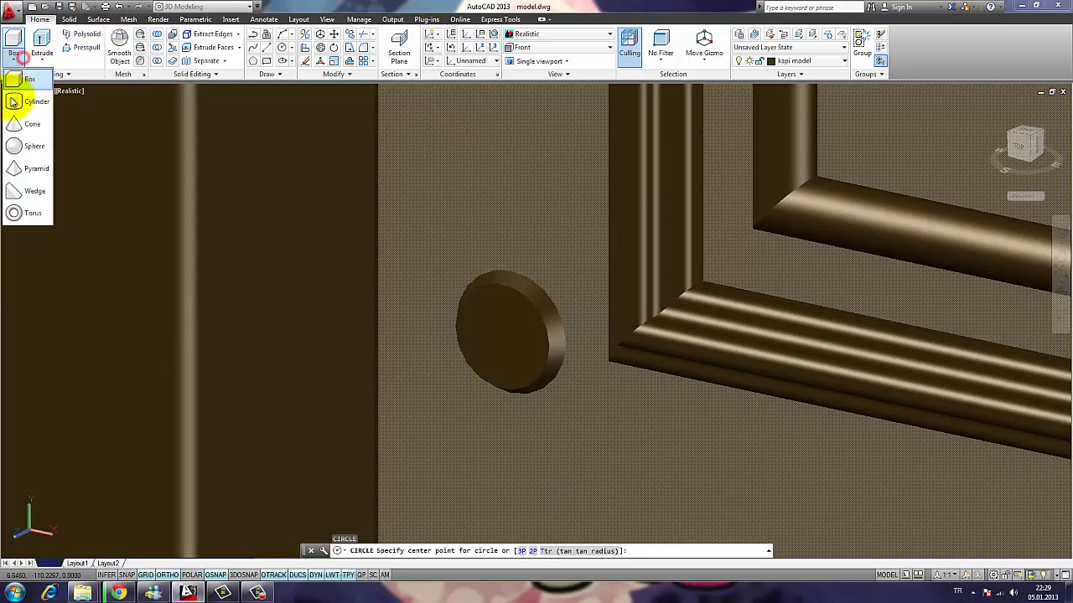
pyautogui.click(23, 128)
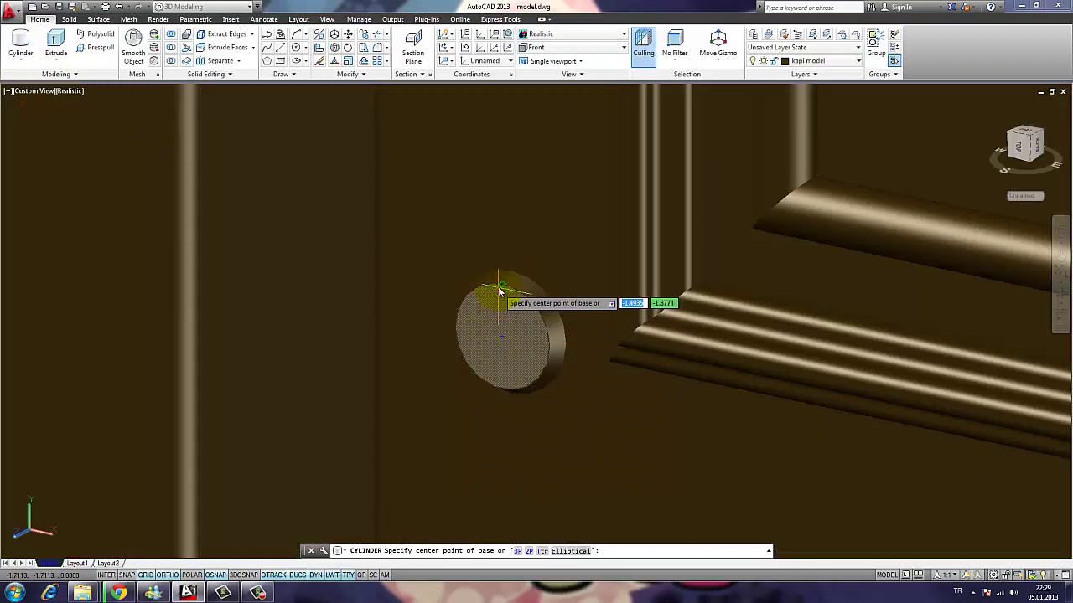
pyautogui.click(501, 363)
pyautogui.click(519, 360)
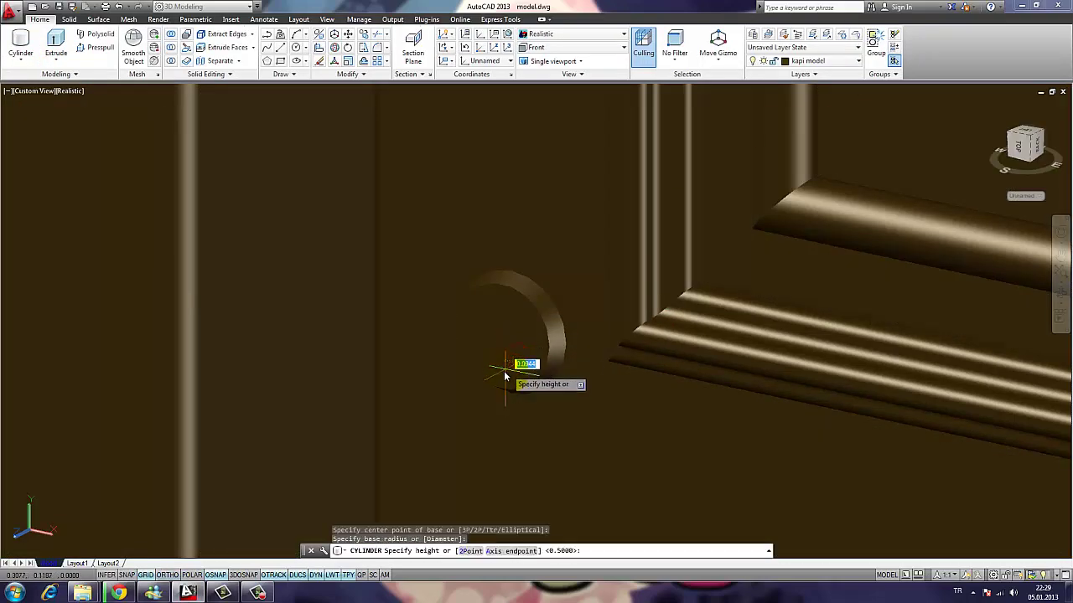
pyautogui.keyDown('shift'); pyautogui.moveTo(506, 379); pyautogui.dragTo(425, 328, button='middle'); pyautogui.keyUp('shift')
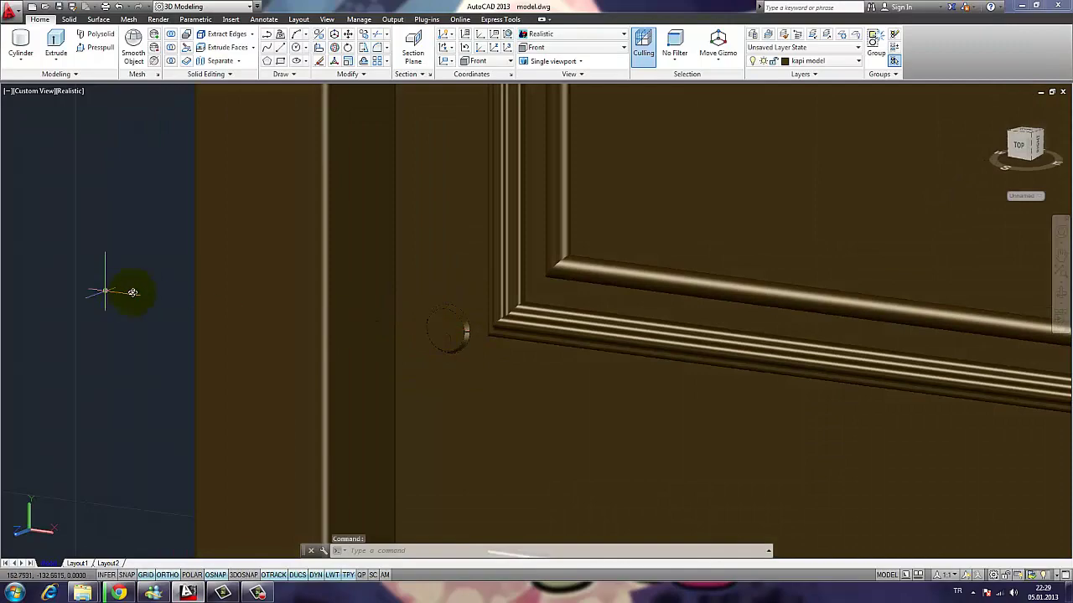
# - Compare the door's middle rail with the reference door photo in the browser for the knob's shape and position
pyautogui.scroll(-5, 132, 292)
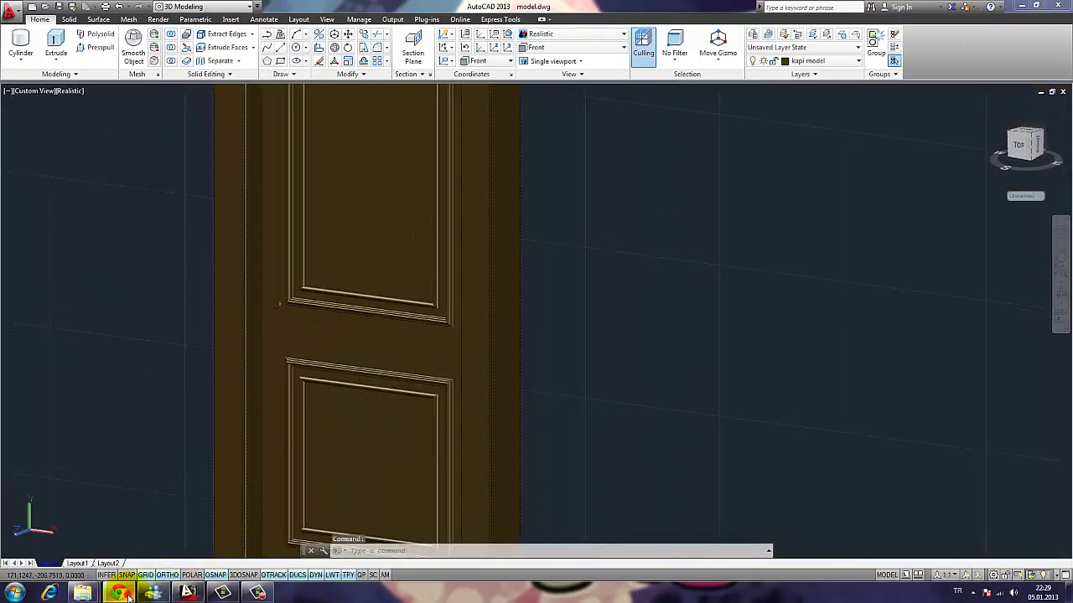
pyautogui.click(126, 595)
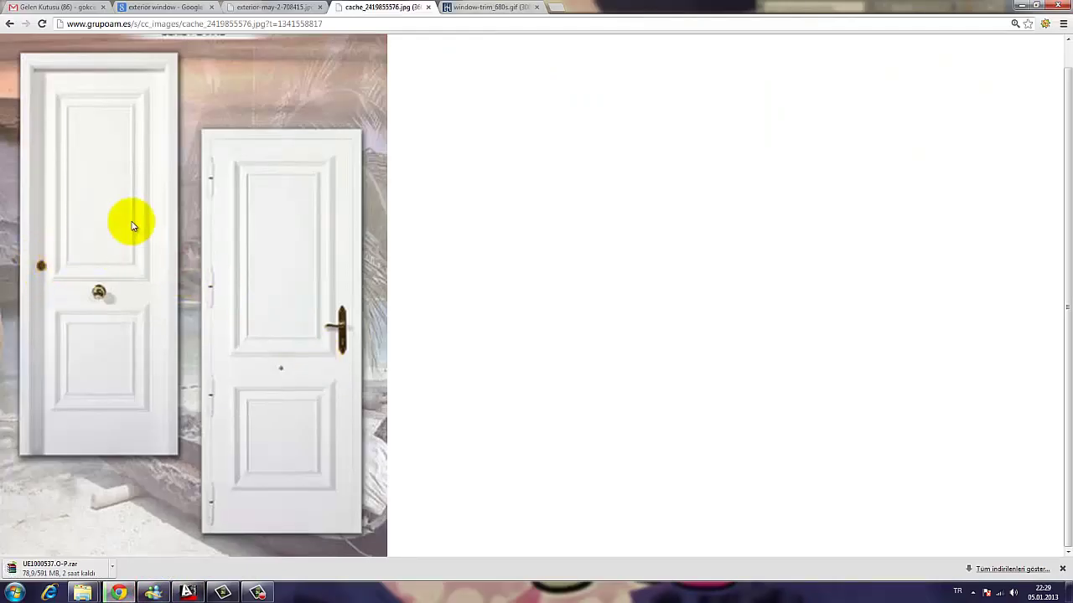
pyautogui.click(1019, 7)
pyautogui.scroll(5, 394, 361)
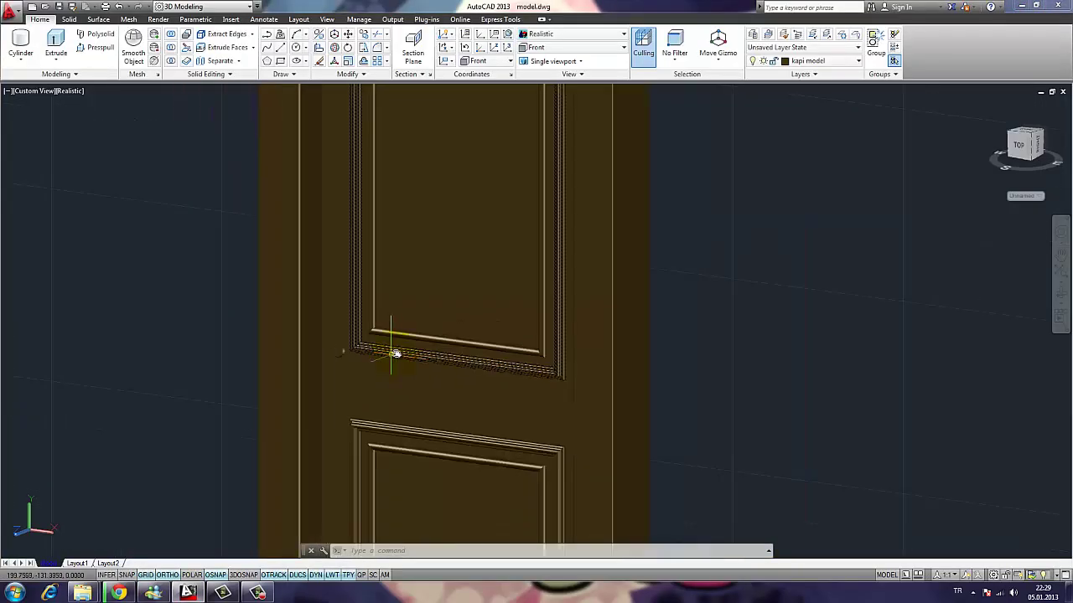
pyautogui.scroll(-5, 396, 354)
pyautogui.scroll(6, 427, 336)
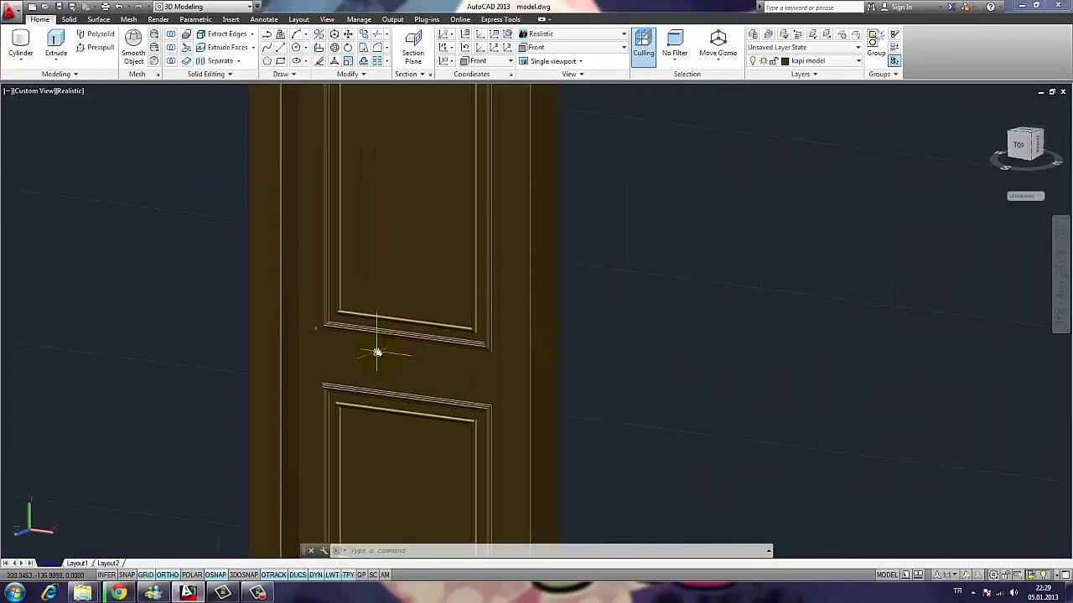
pyautogui.scroll(2, 352, 353)
pyautogui.click(119, 593)
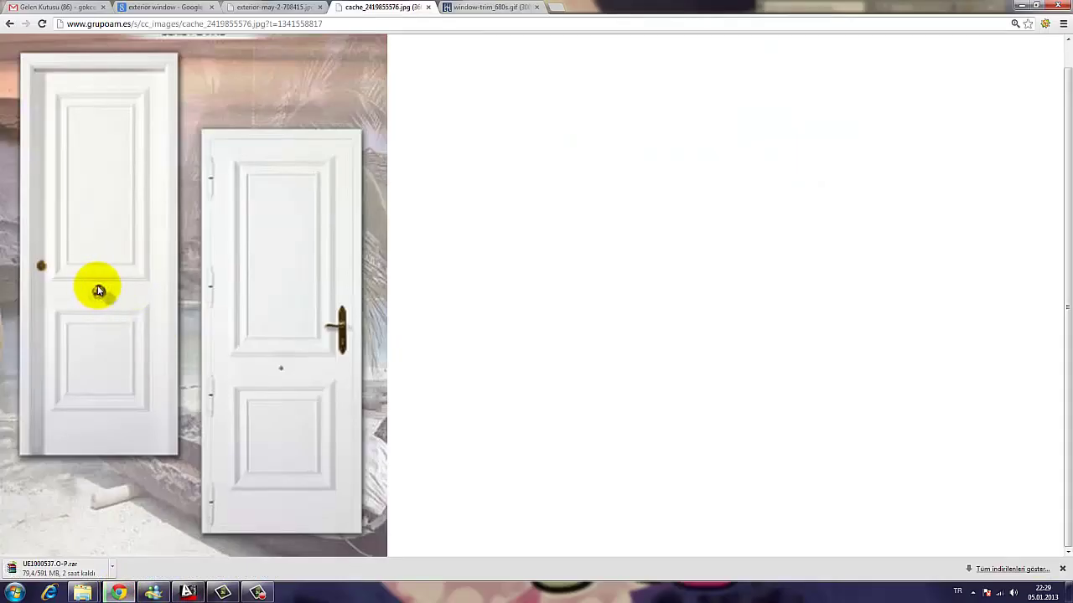
pyautogui.click(1019, 5)
pyautogui.scroll(-3, 395, 241)
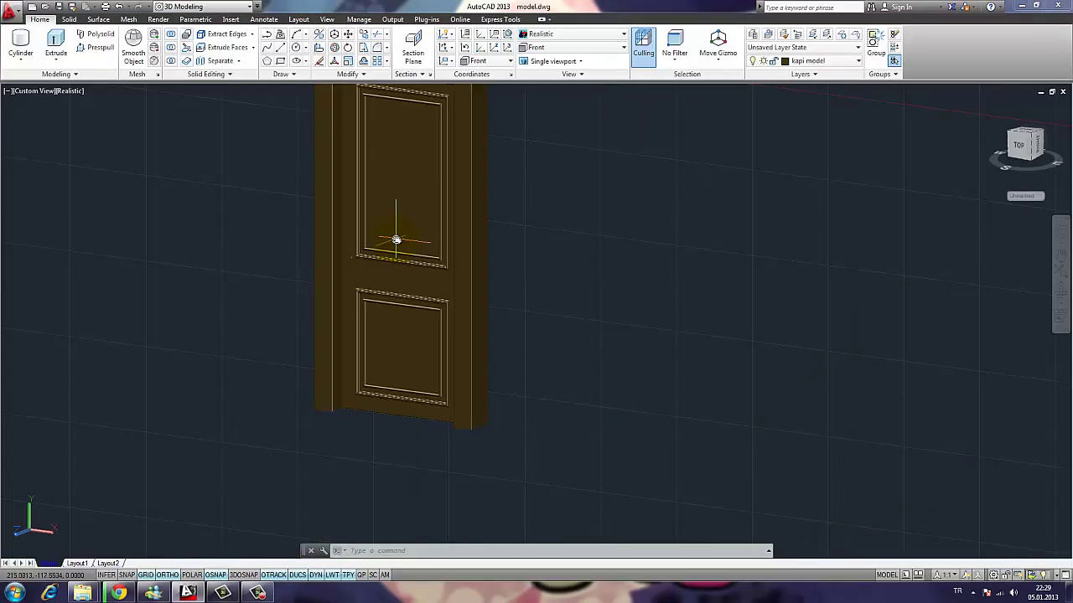
pyautogui.keyDown('shift'); pyautogui.moveTo(396, 240); pyautogui.dragTo(517, 298, button='middle'); pyautogui.keyUp('shift')
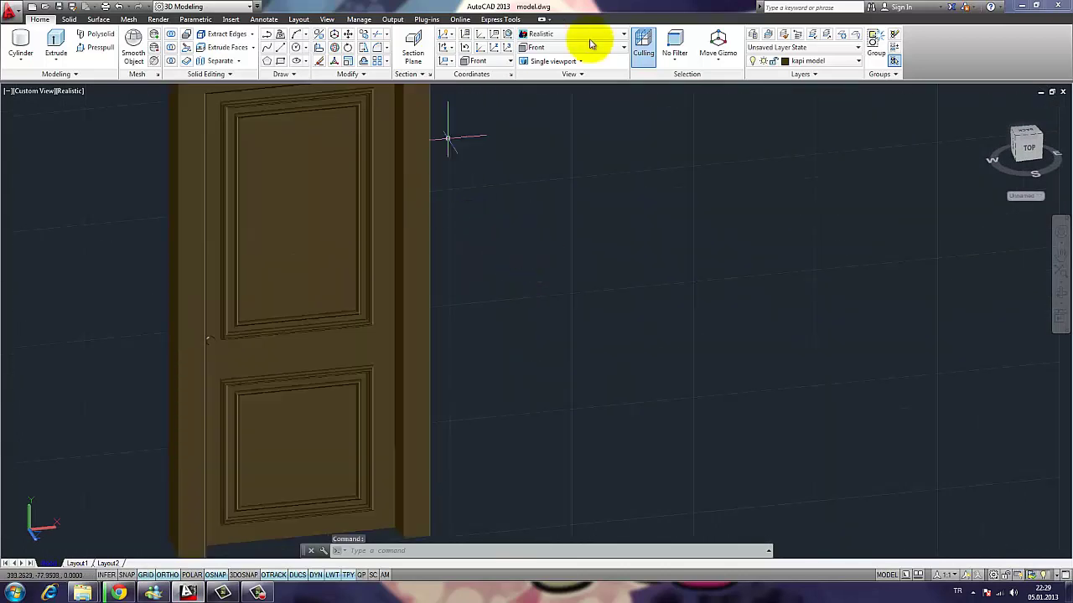
# - Inspect the lock disc and the middle rail between the two panels in the Front view
pyautogui.click(616, 47)
pyautogui.click(546, 107)
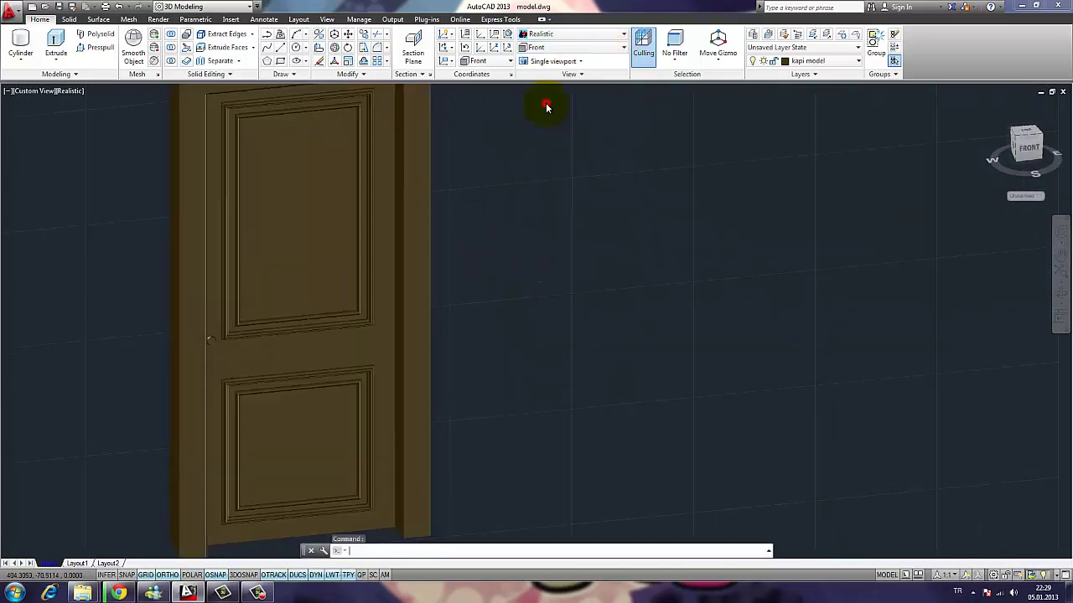
pyautogui.scroll(8, 649, 411)
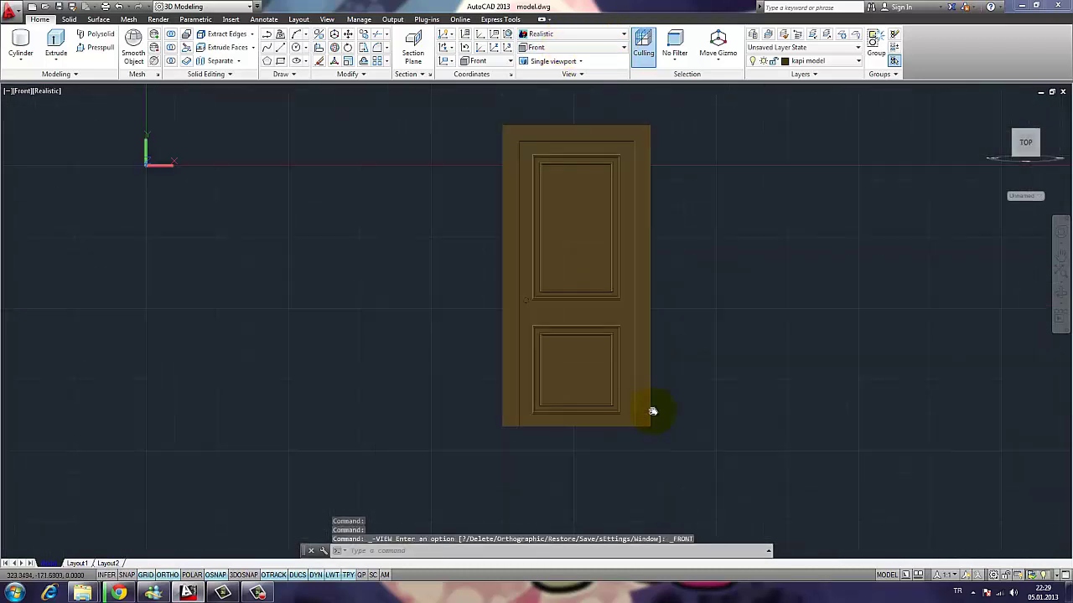
pyautogui.scroll(4, 527, 260)
pyautogui.moveTo(483, 255); pyautogui.dragTo(461, 255, button='middle')
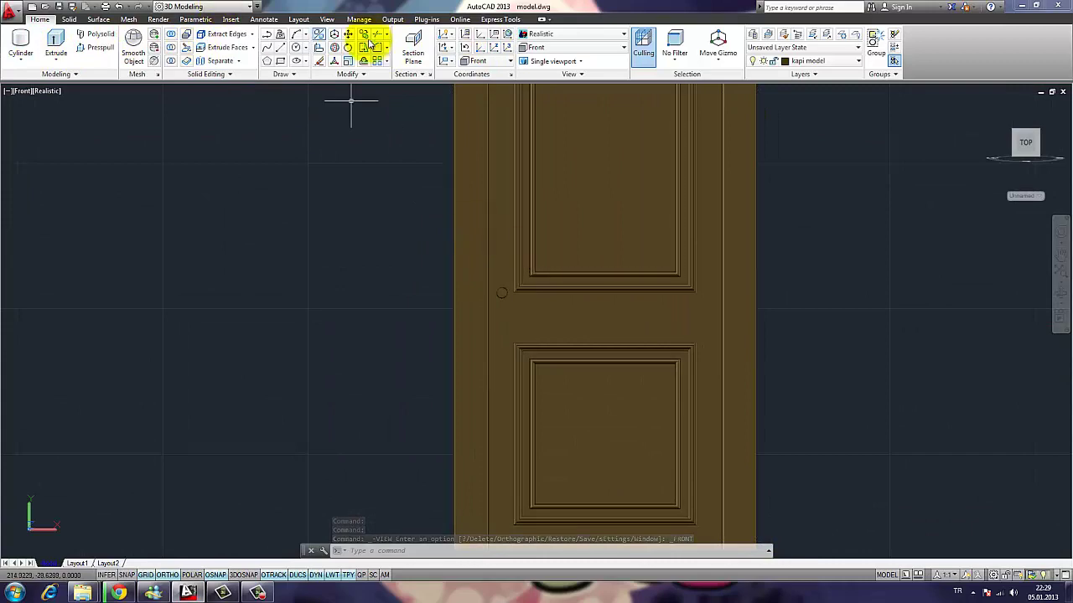
# - Set the Right view with the Wireframe visual style and frame the door's side profile around the middle rail
pyautogui.click(566, 48)
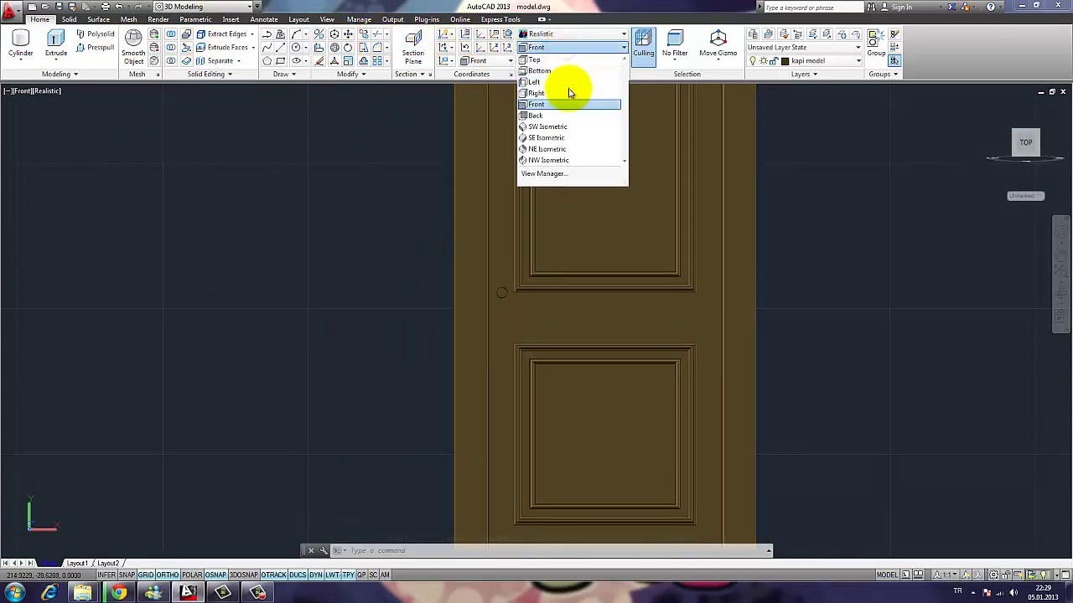
pyautogui.click(567, 88)
pyautogui.moveTo(257, 330); pyautogui.dragTo(512, 294, button='middle')
pyautogui.scroll(4, 512, 294)
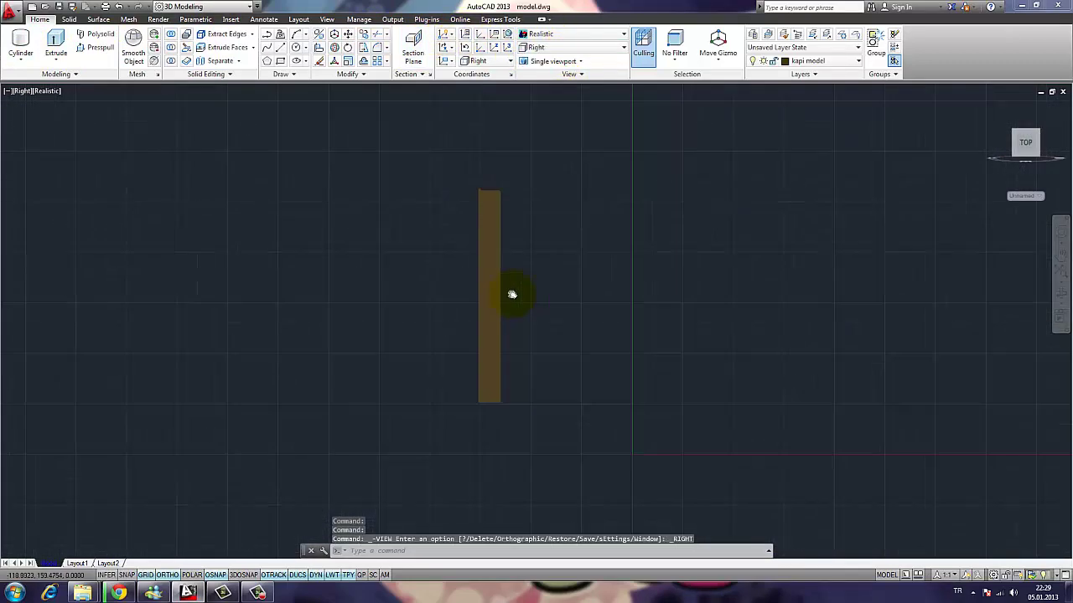
pyautogui.click(591, 46)
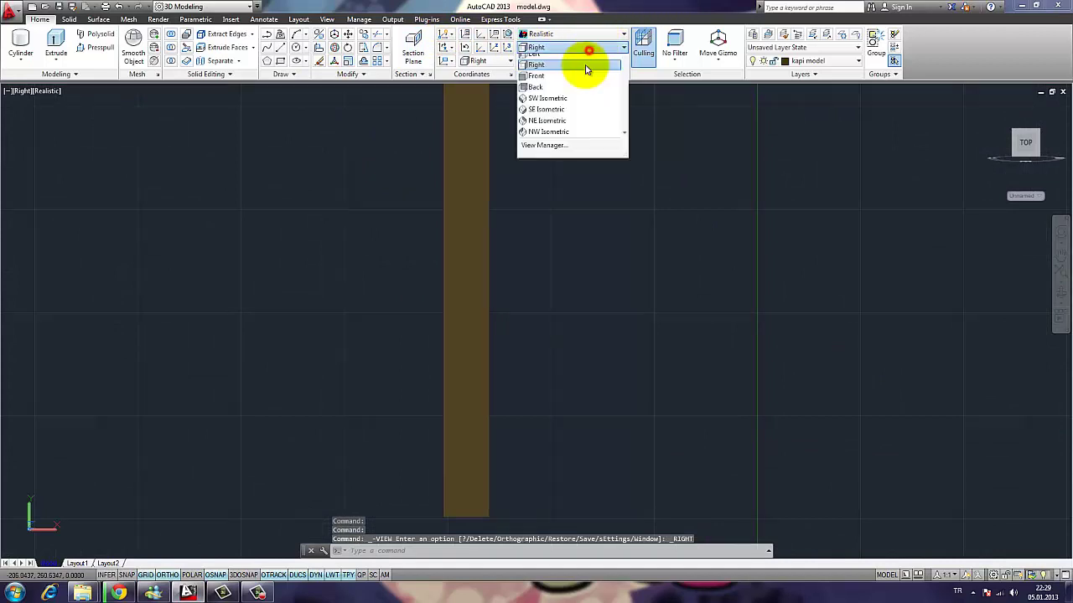
pyautogui.click(555, 34)
pyautogui.click(539, 139)
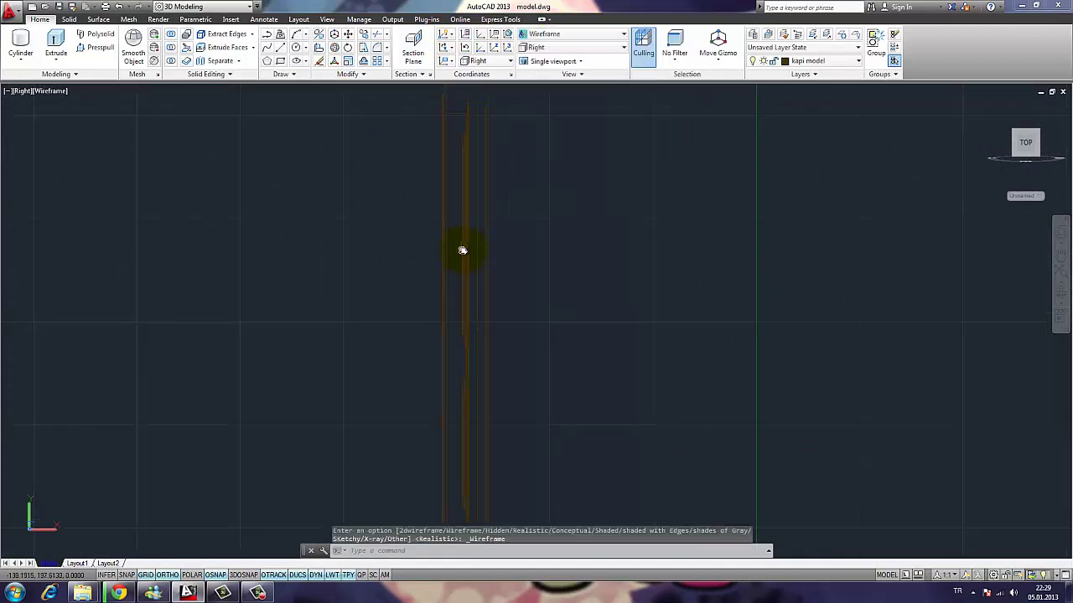
pyautogui.moveTo(469, 255); pyautogui.dragTo(450, 232, button='middle')
pyautogui.scroll(4, 450, 235)
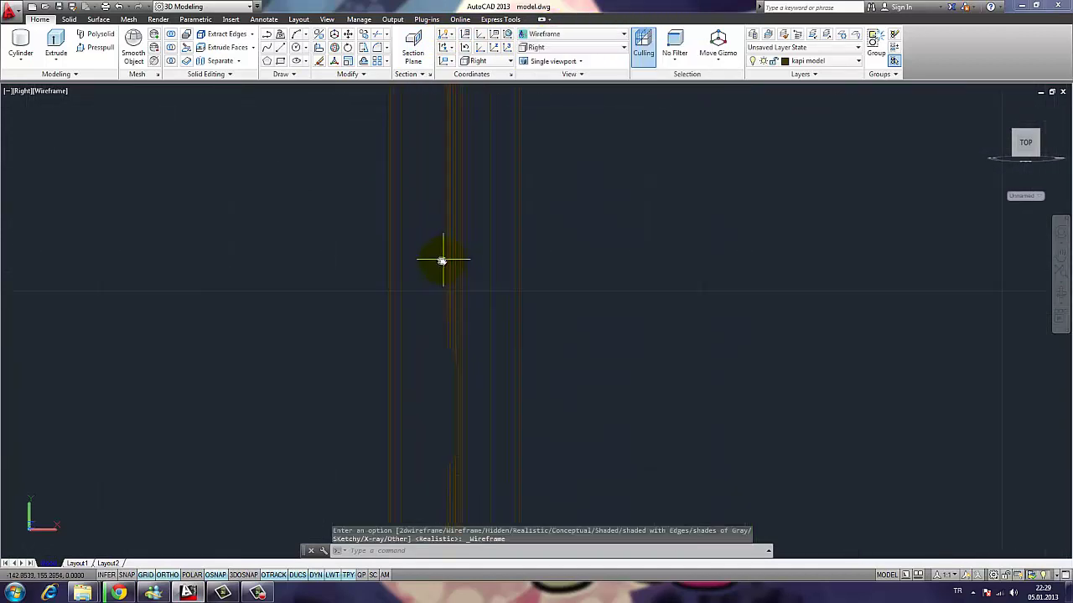
pyautogui.scroll(3, 470, 270)
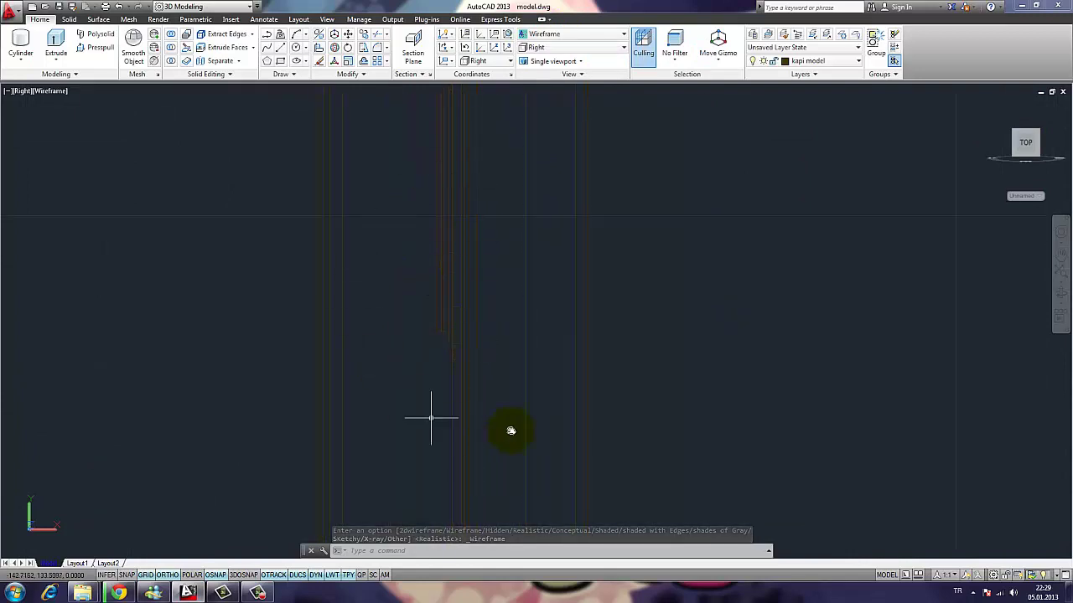
pyautogui.scroll(-6, 414, 184)
pyautogui.moveTo(416, 177); pyautogui.dragTo(417, 292, button='middle')
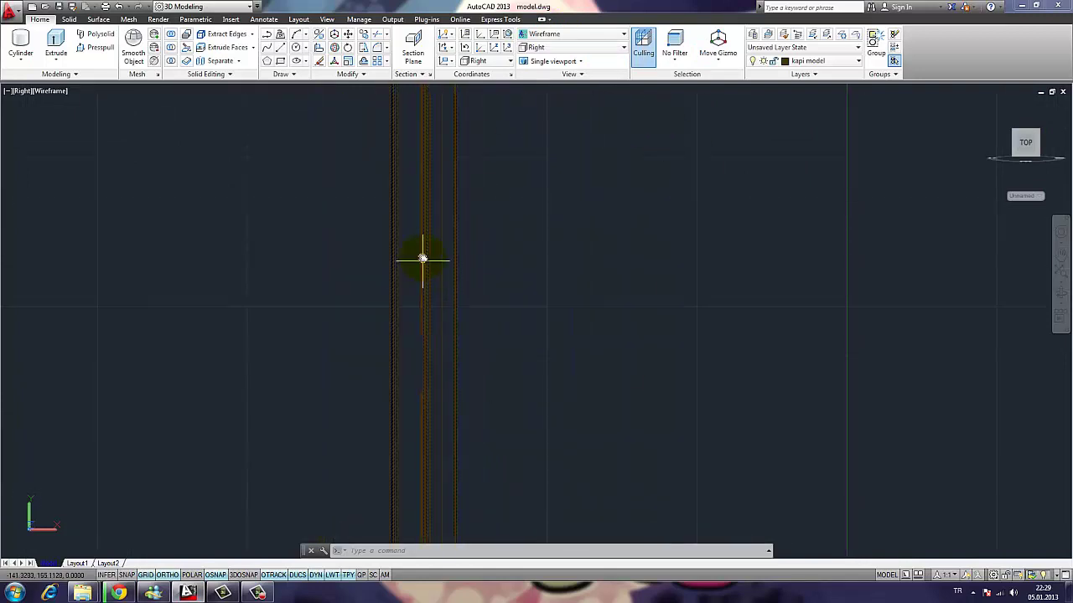
# - Examine the door's side profile around the middle rail and the lock hardware in the Right view
pyautogui.moveTo(426, 246); pyautogui.dragTo(427, 322, button='middle')
pyautogui.moveTo(423, 360); pyautogui.dragTo(466, 239, button='middle')
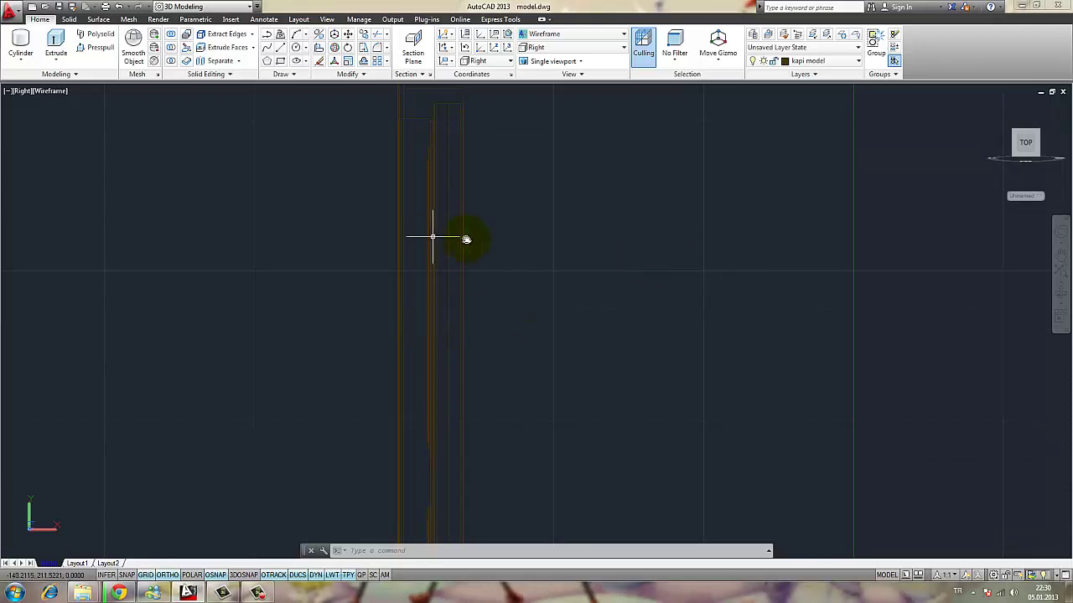
pyautogui.moveTo(427, 282); pyautogui.dragTo(409, 146, button='middle')
pyautogui.scroll(2, 412, 147)
pyautogui.moveTo(436, 382); pyautogui.dragTo(429, 259, button='middle')
pyautogui.scroll(3, 429, 259)
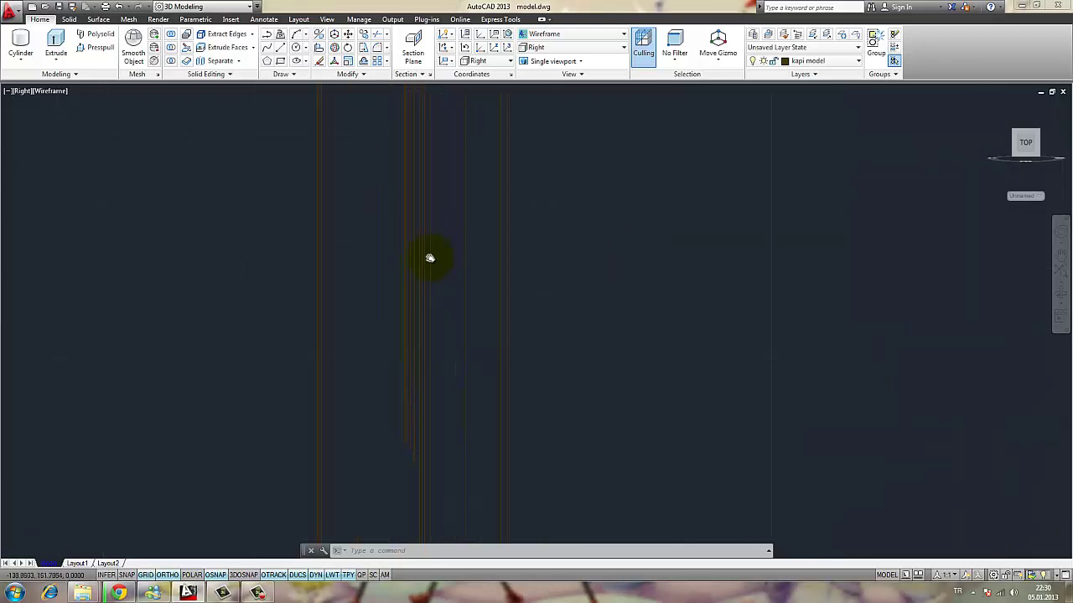
pyautogui.moveTo(429, 409); pyautogui.dragTo(453, 419, button='middle')
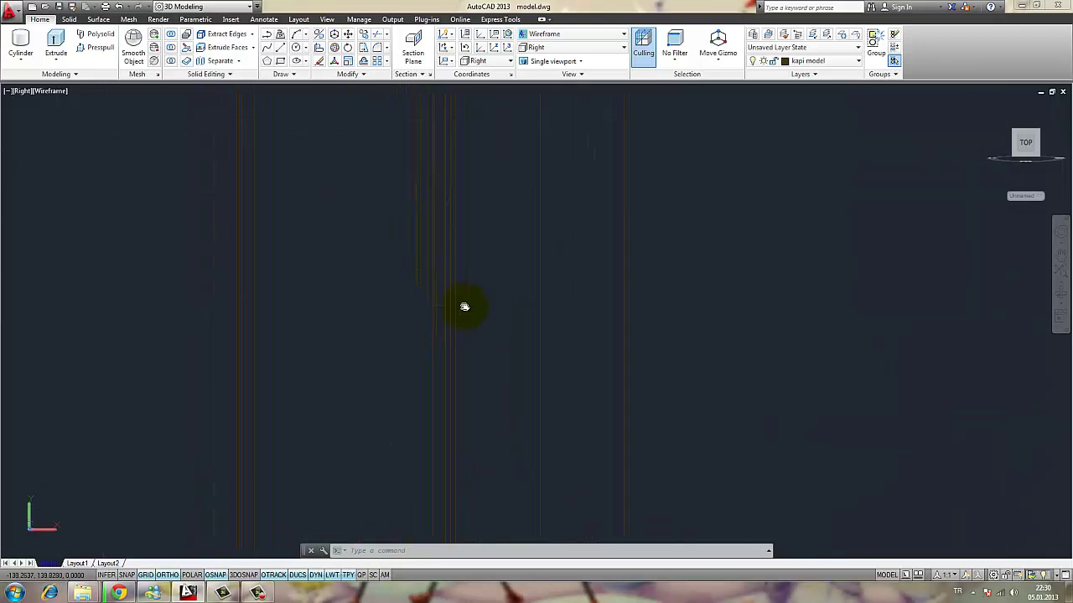
pyautogui.scroll(3, 465, 306)
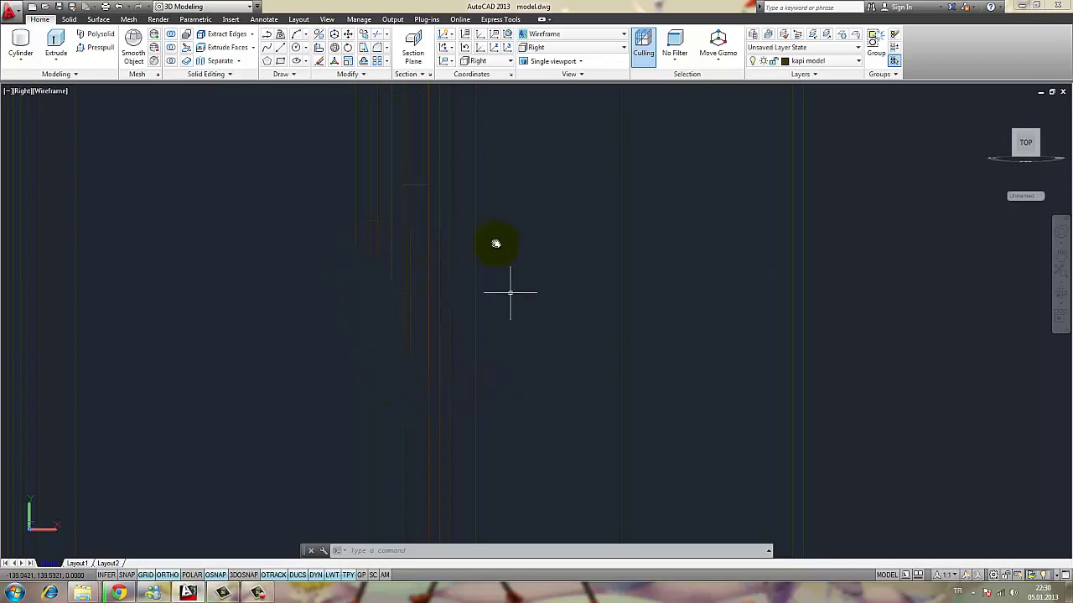
pyautogui.moveTo(367, 207); pyautogui.dragTo(399, 302, button='middle')
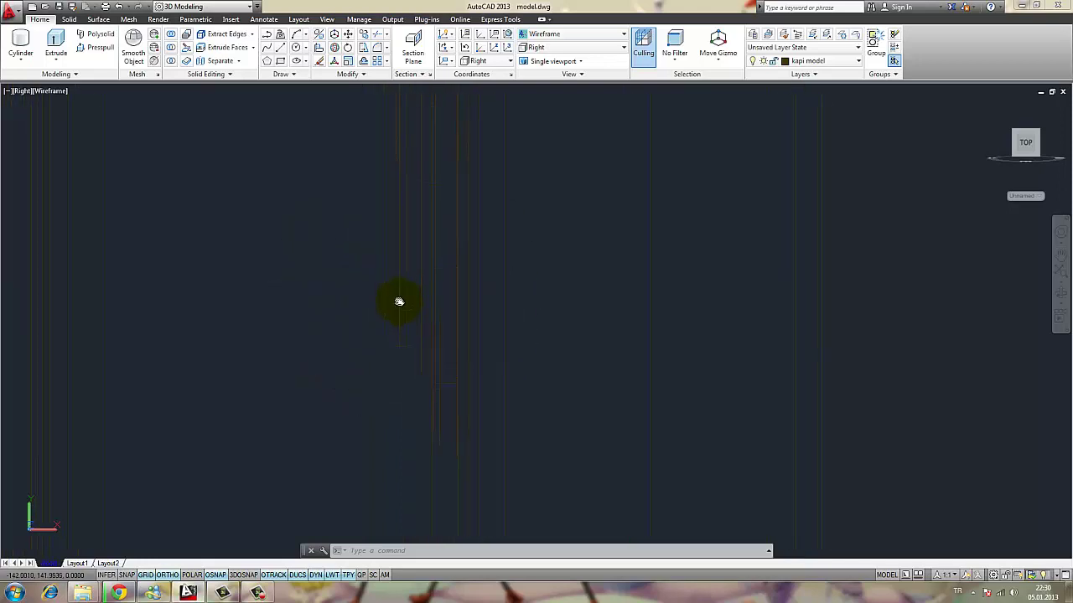
pyautogui.moveTo(397, 209); pyautogui.dragTo(395, 241, button='middle')
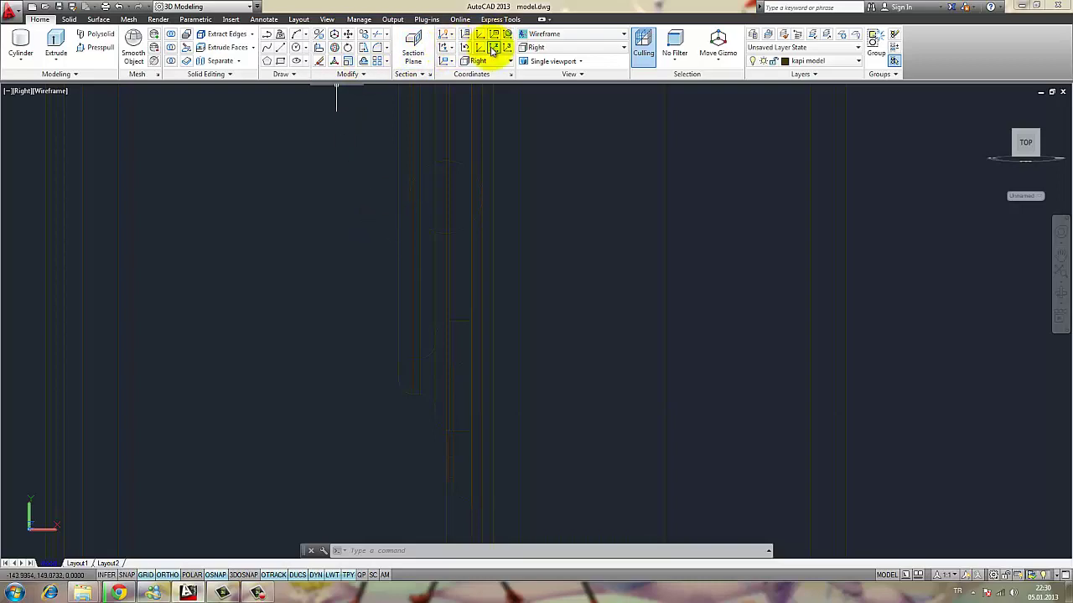
pyautogui.click(270, 35)
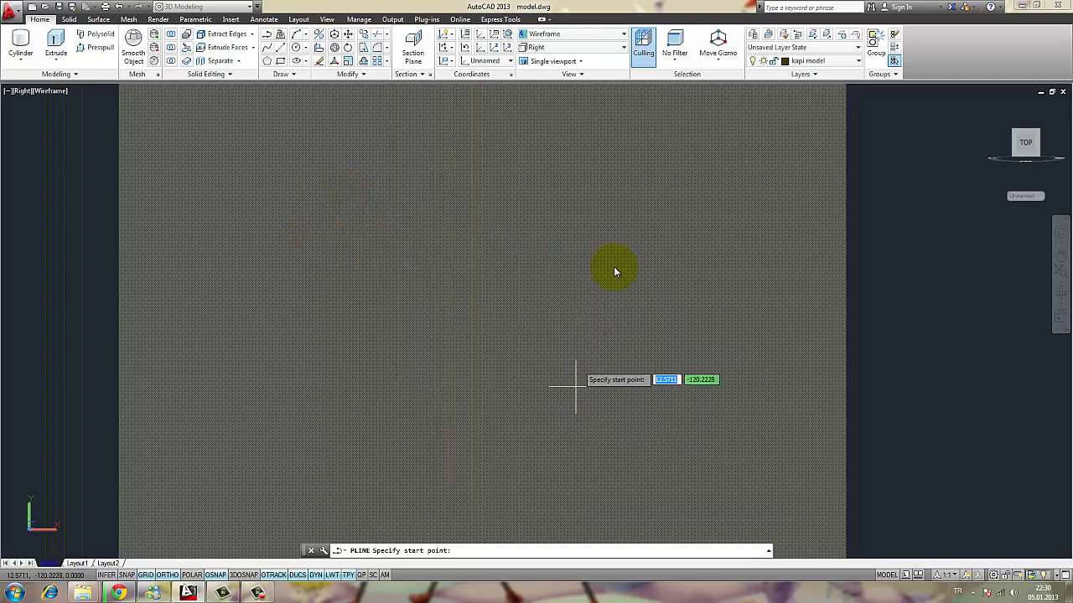
pyautogui.moveTo(524, 382); pyautogui.dragTo(541, 301, button='middle')
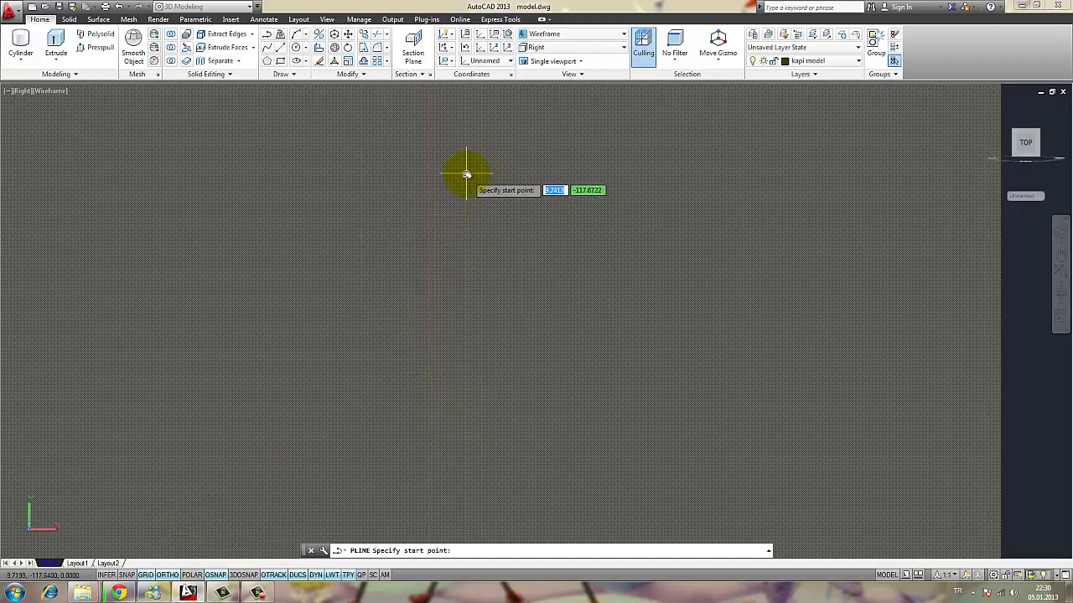
pyautogui.click(474, 142)
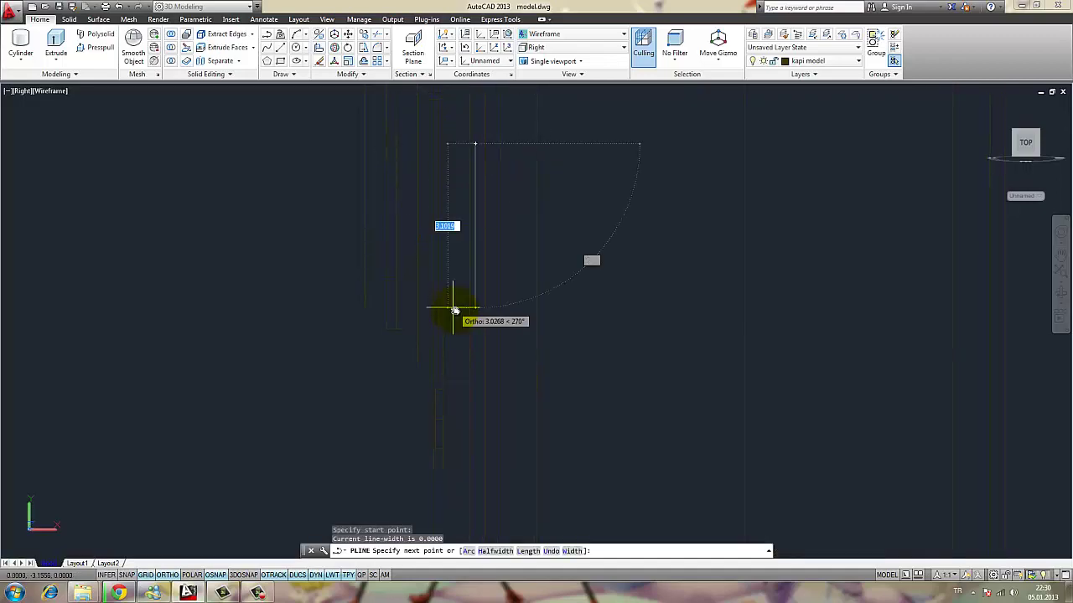
pyautogui.moveTo(383, 149); pyautogui.dragTo(420, 169, button='middle')
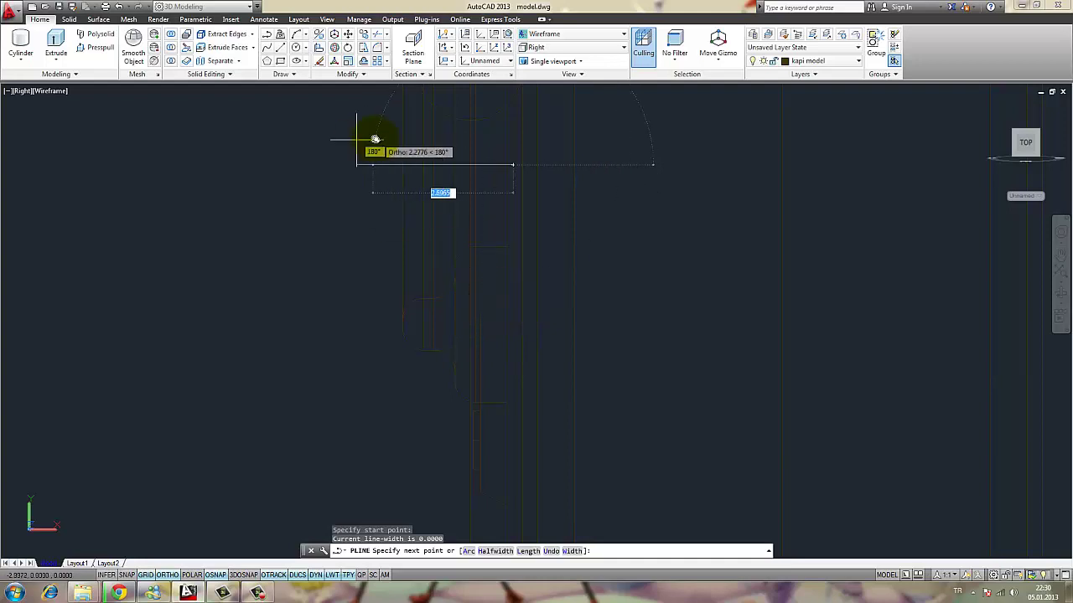
pyautogui.press('Escape')
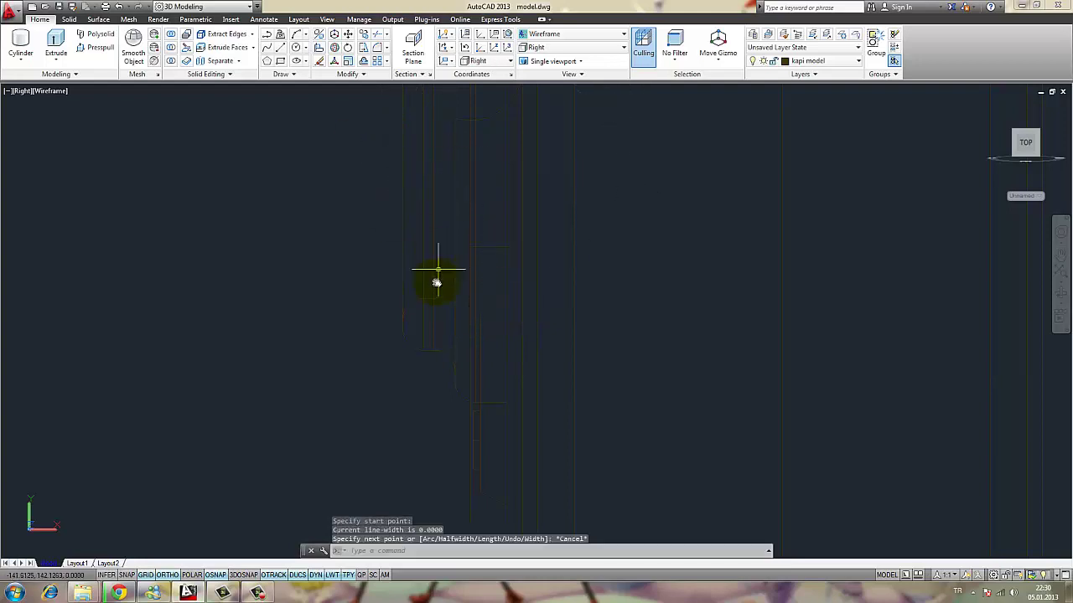
# - Copy the lock disc 5 units straight up along the door's middle rail
pyautogui.click(488, 309)
pyautogui.write('o')
pyautogui.press('Return')
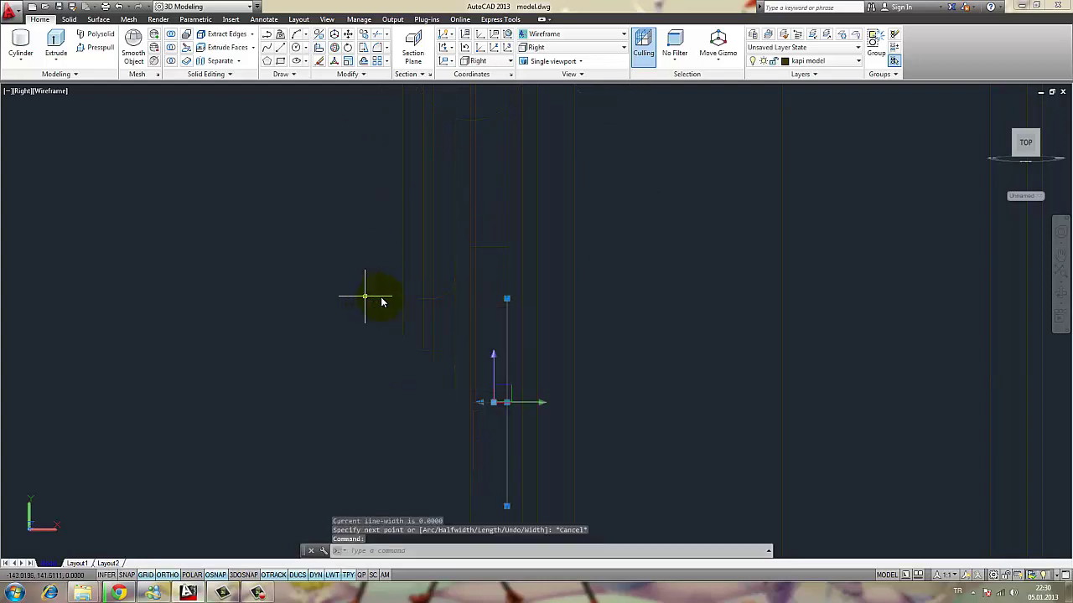
pyautogui.click(344, 361)
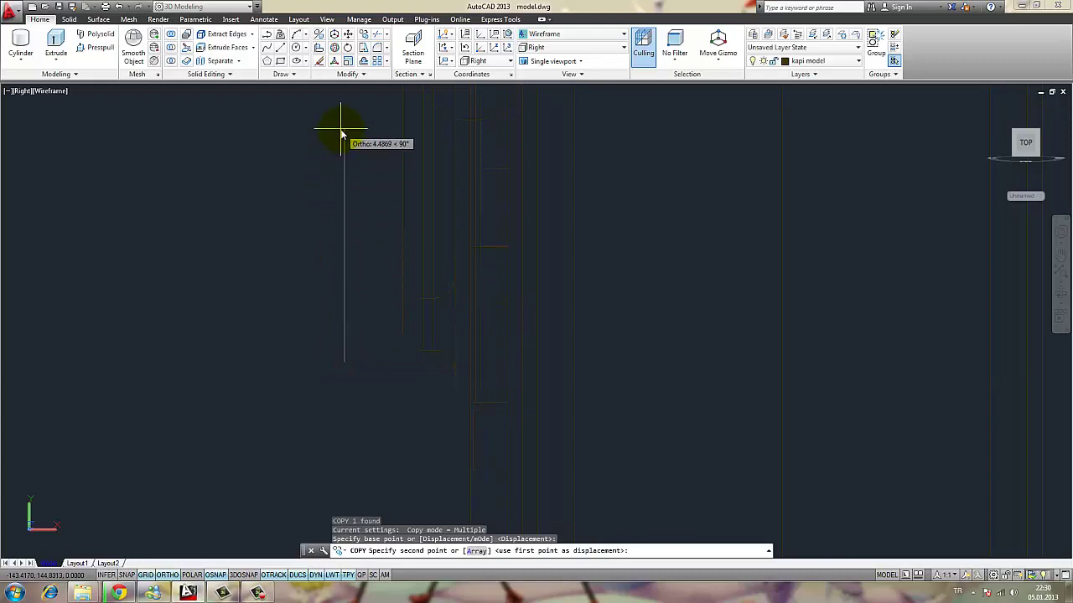
pyautogui.write('5')
pyautogui.press('Return')
pyautogui.press('Return')
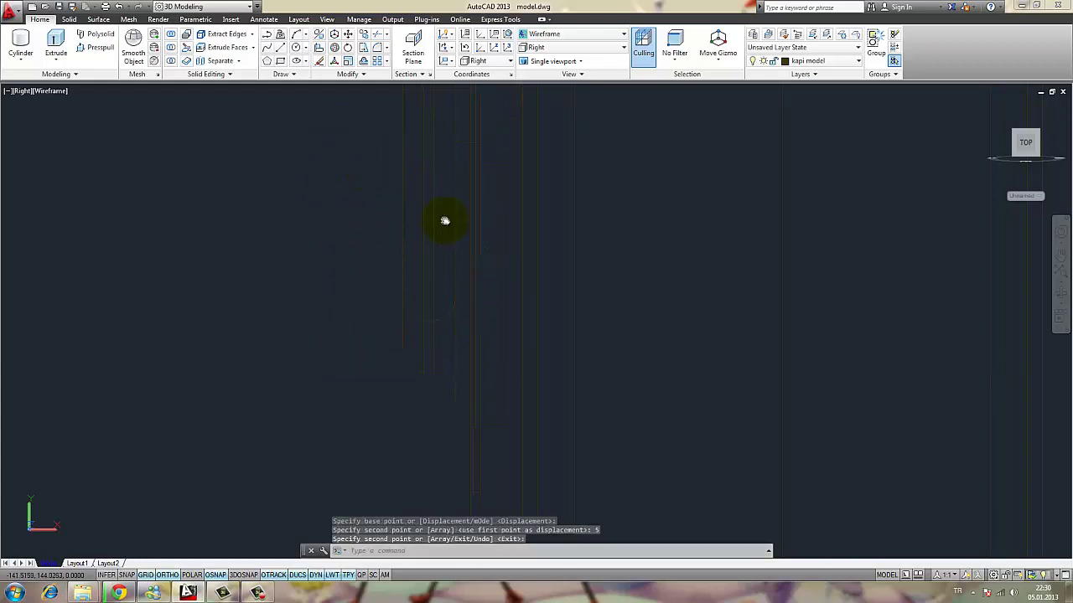
# - Draw a 1-unit horizontal polyline outward from the front face of the copied disc and turn Ortho off
pyautogui.click(267, 34)
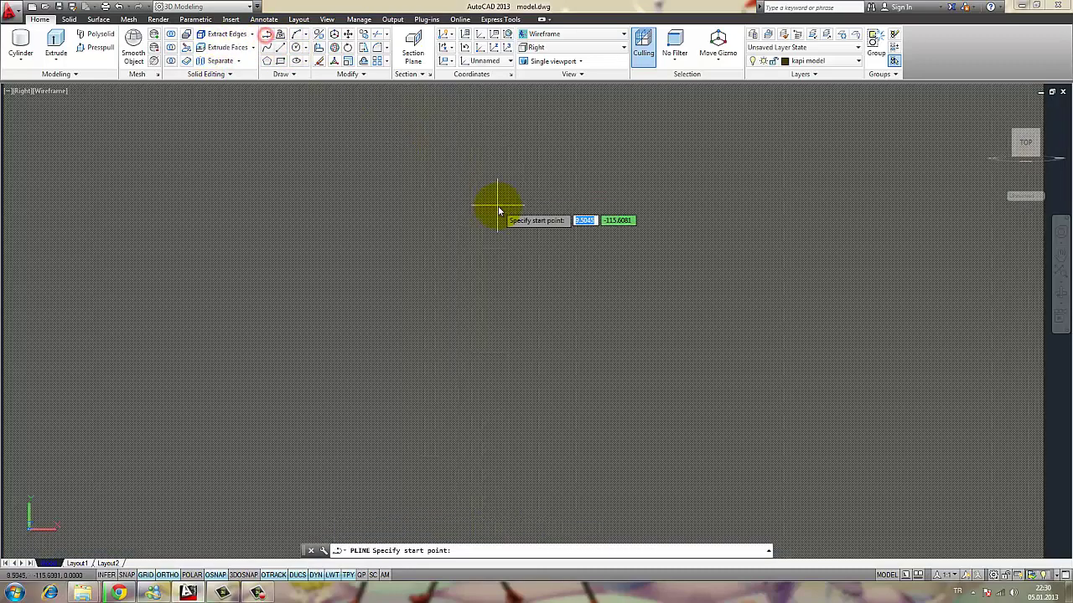
pyautogui.click(493, 217)
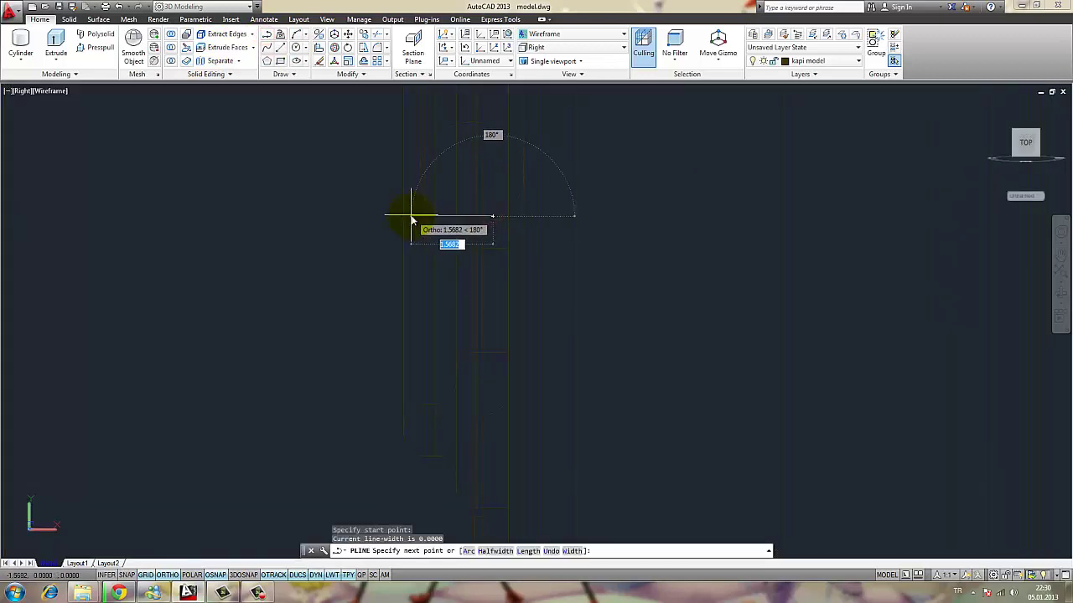
pyautogui.write('1')
pyautogui.press('Return')
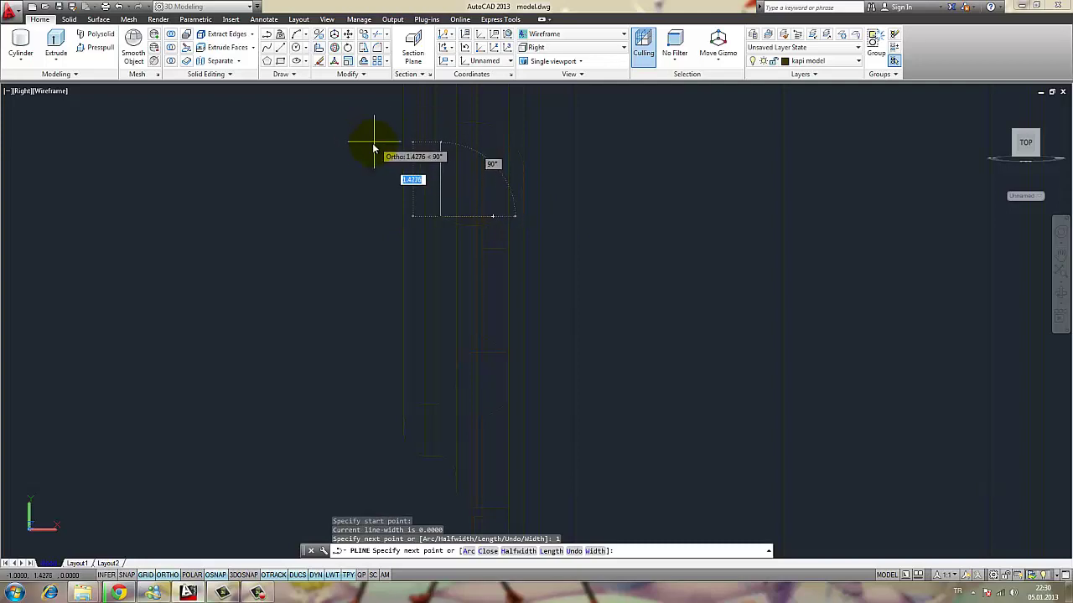
pyautogui.press('F8')
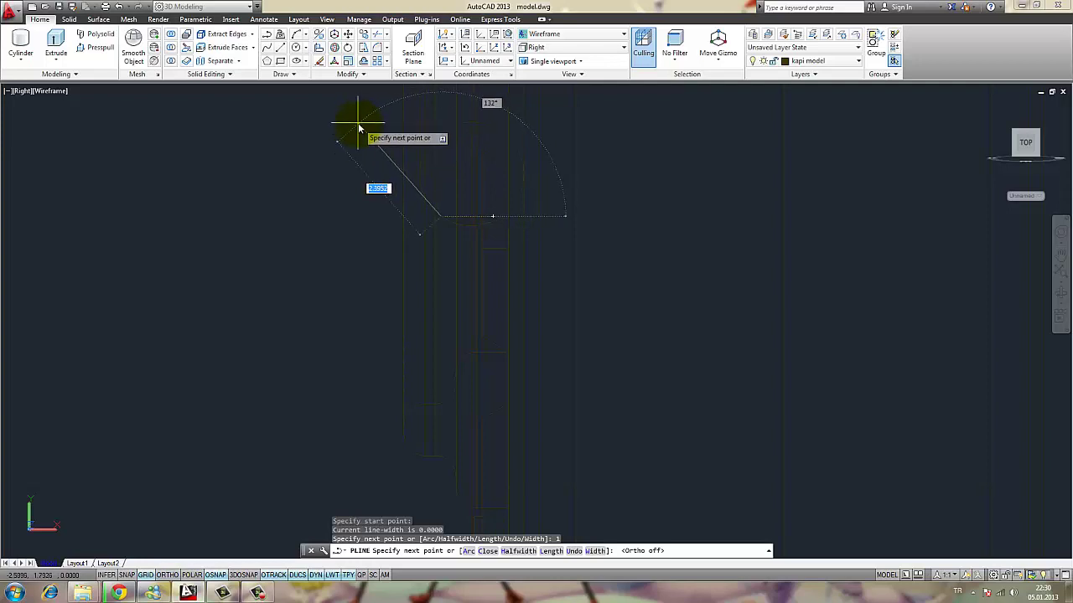
pyautogui.press('Escape')
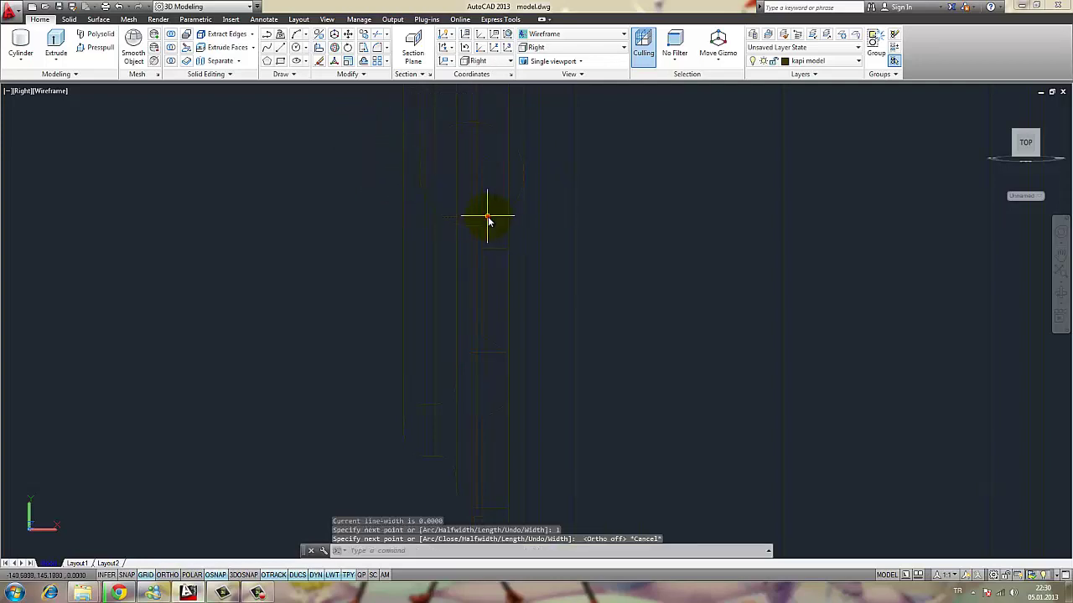
# - Isolate the copied disc and the short 1-unit polyline so only these two objects are displayed
pyautogui.click(488, 216)
pyautogui.click(486, 160)
pyautogui.rightClick(349, 165)
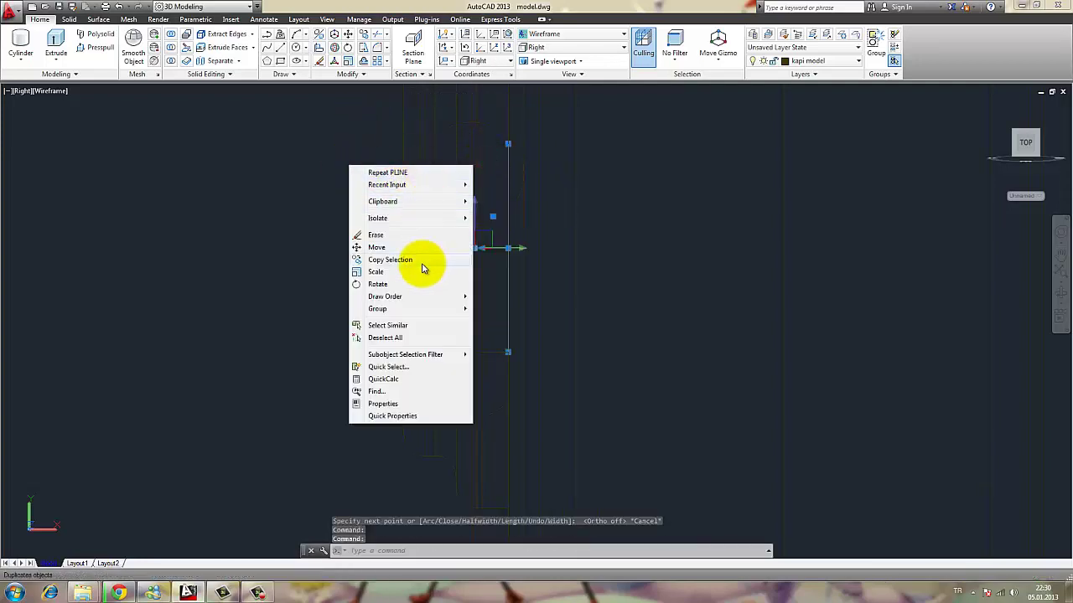
pyautogui.moveTo(412, 216)
pyautogui.click(515, 218)
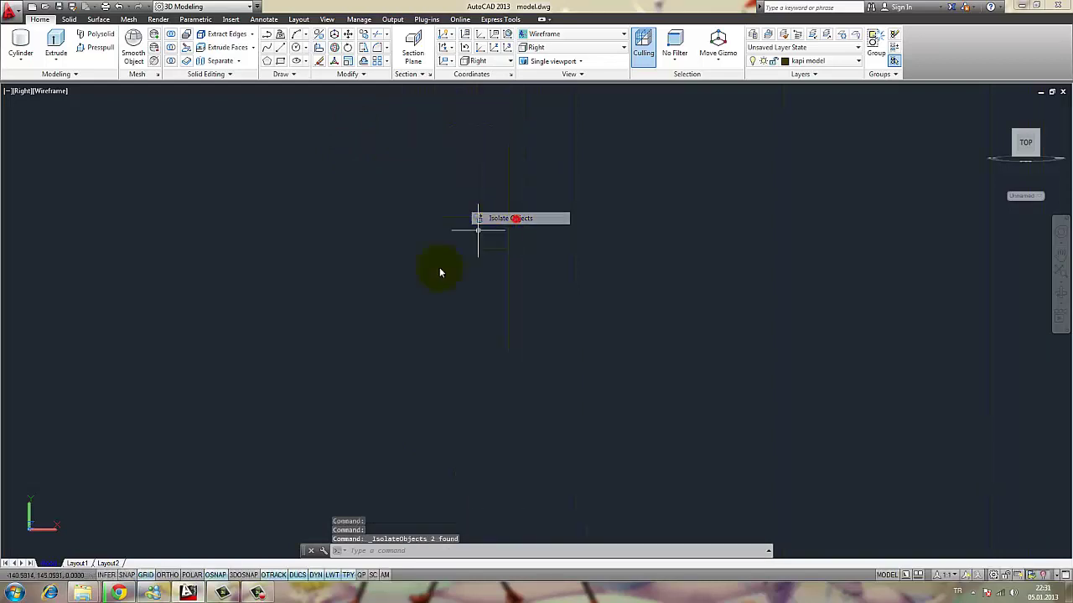
pyautogui.click(681, 262)
pyautogui.click(633, 200)
pyautogui.press('Escape')
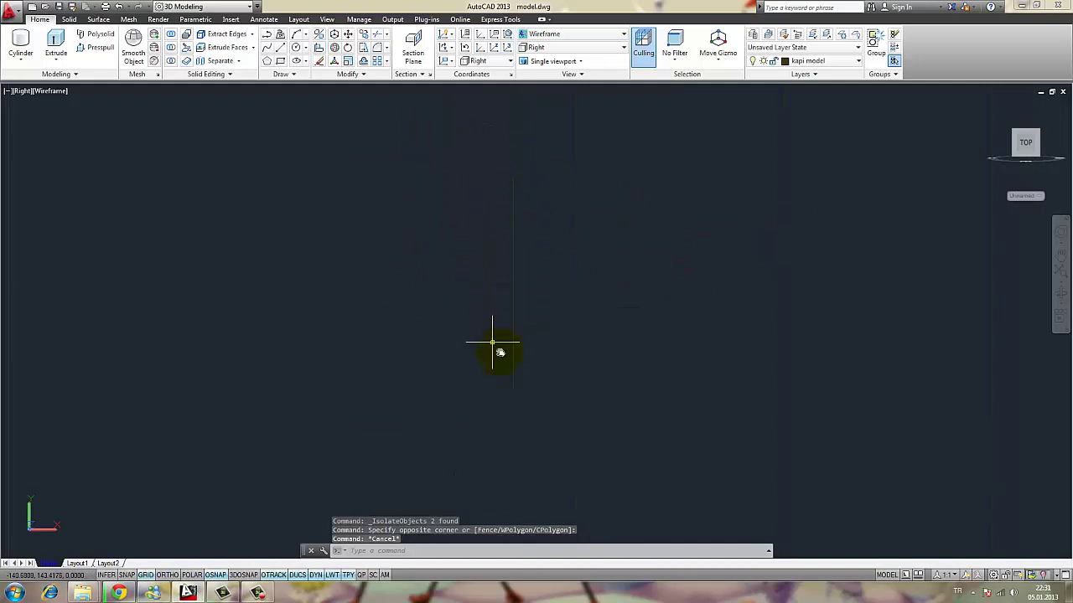
pyautogui.click(469, 251)
pyautogui.click(402, 315)
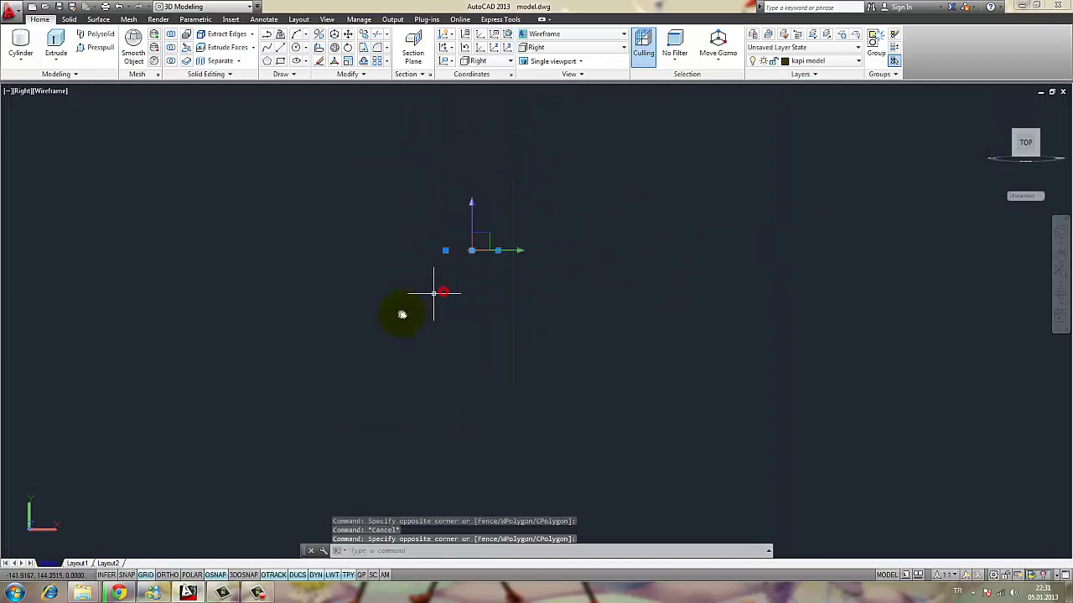
pyautogui.press('Escape')
# - Start the knob profile polyline at the short line's outer end with a 1.5-unit segment at 120°, using 30° polar tracking
pyautogui.write('pl')
pyautogui.press('Return')
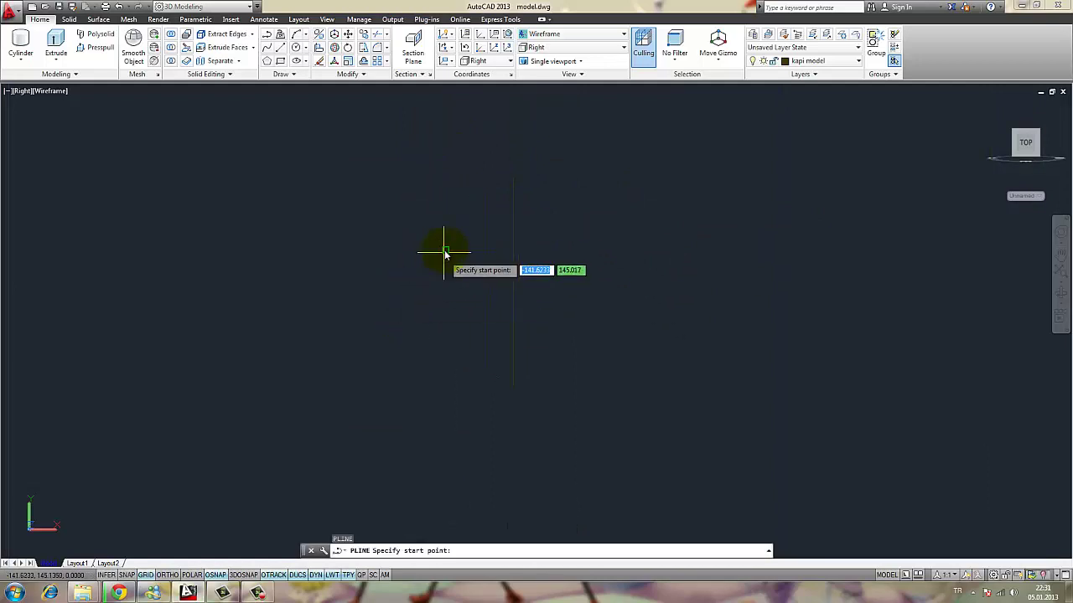
pyautogui.click(444, 251)
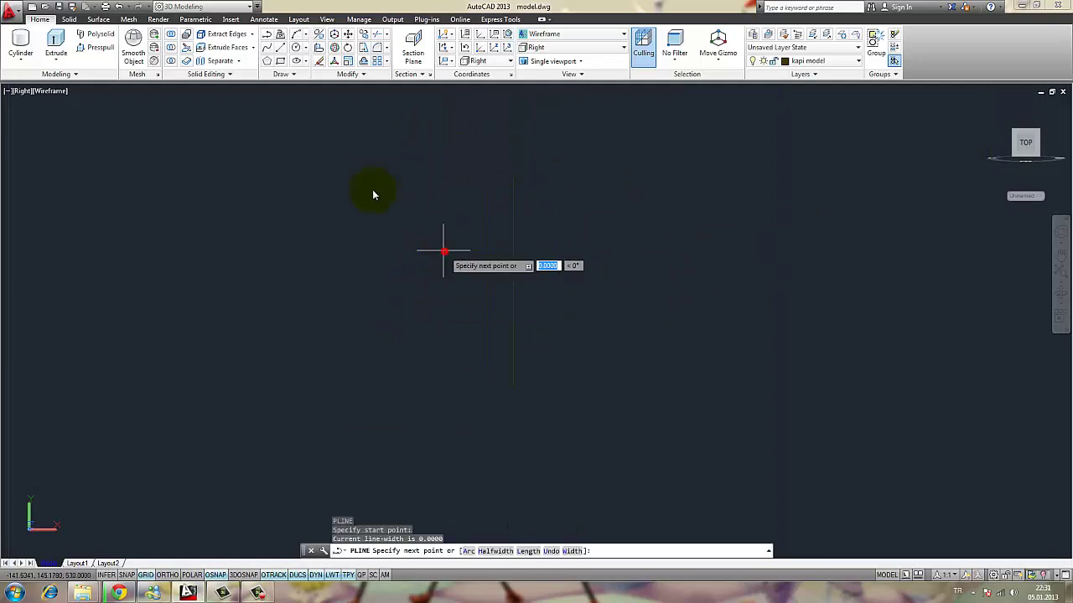
pyautogui.click(192, 575)
pyautogui.rightClick(192, 575)
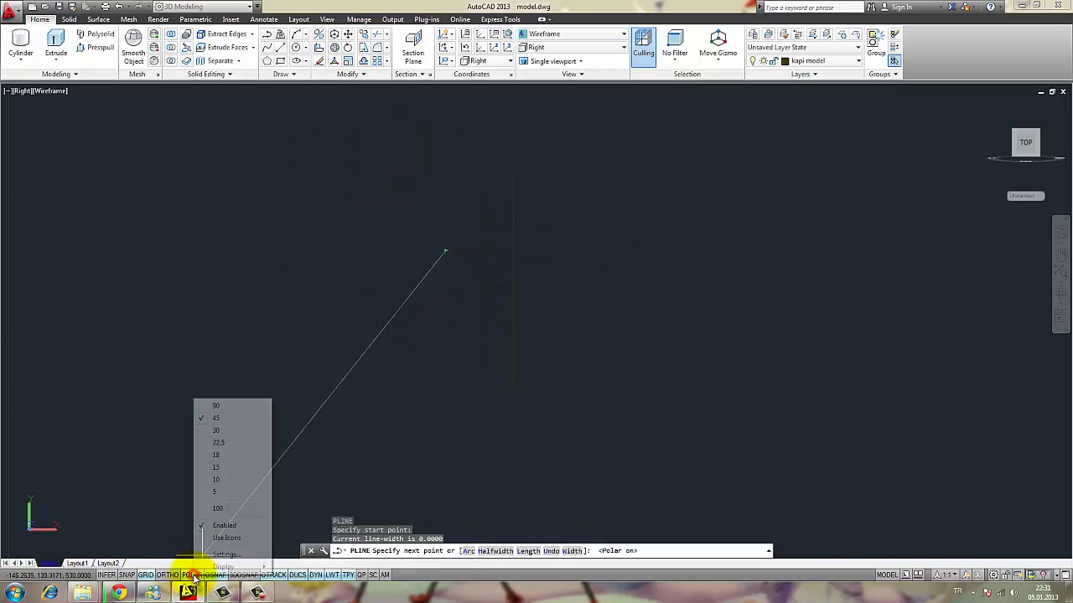
pyautogui.click(233, 431)
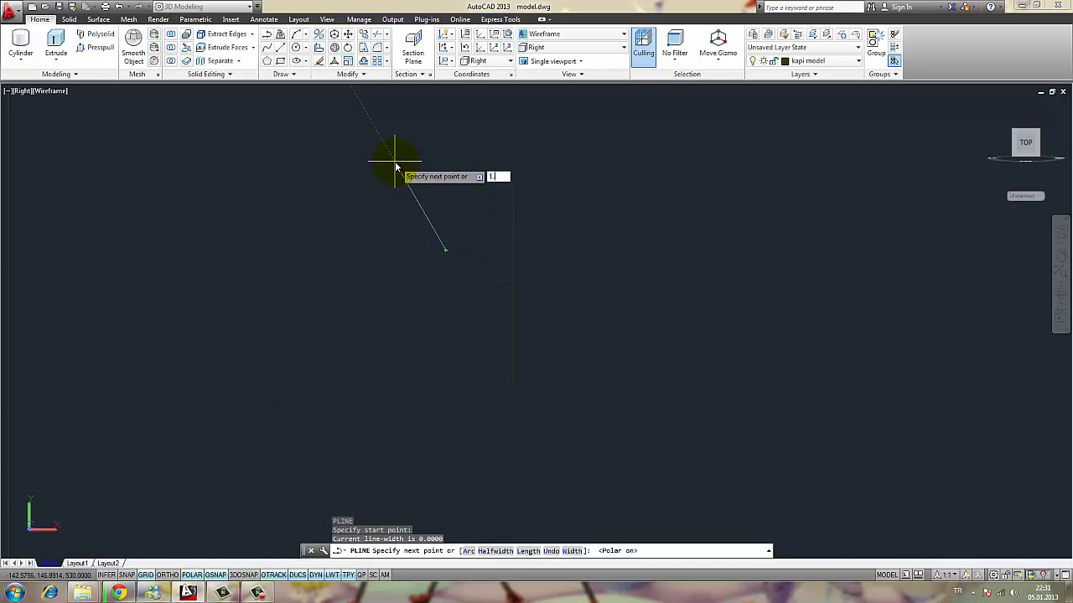
pyautogui.write('5')
pyautogui.press('Return')
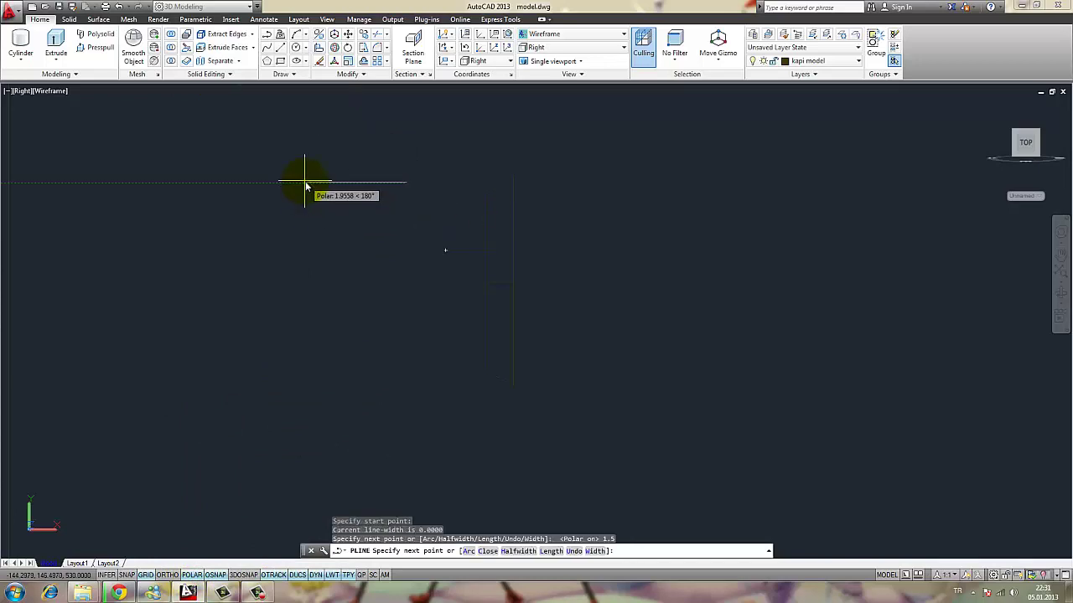
# - Continue the knob profile 1.5 units horizontally outward and straight down to the level of the disc's centre
pyautogui.write('1.5')
pyautogui.press('Return')
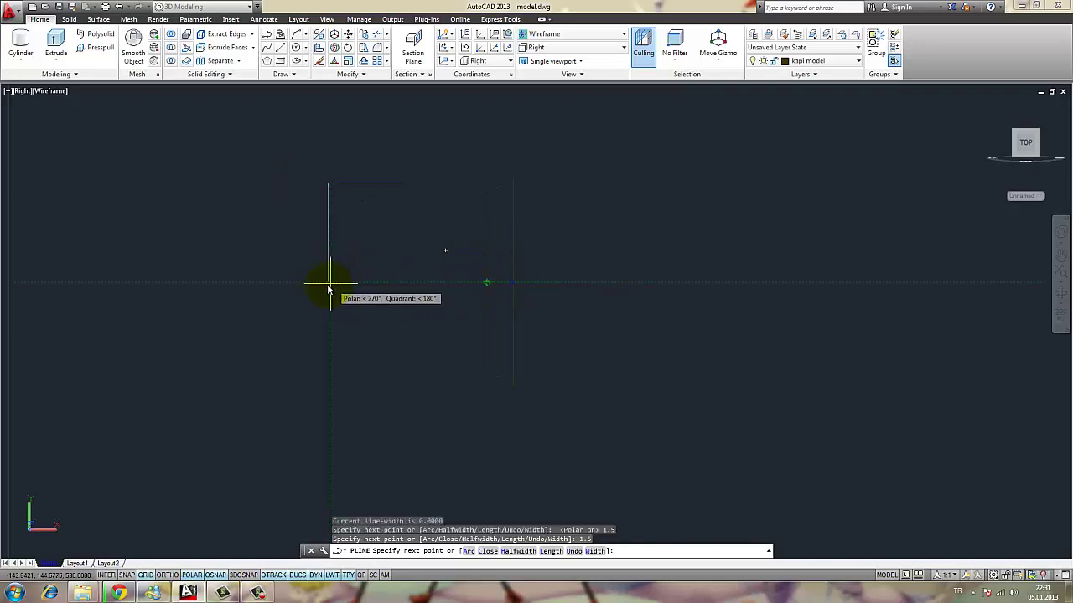
pyautogui.press('Return')
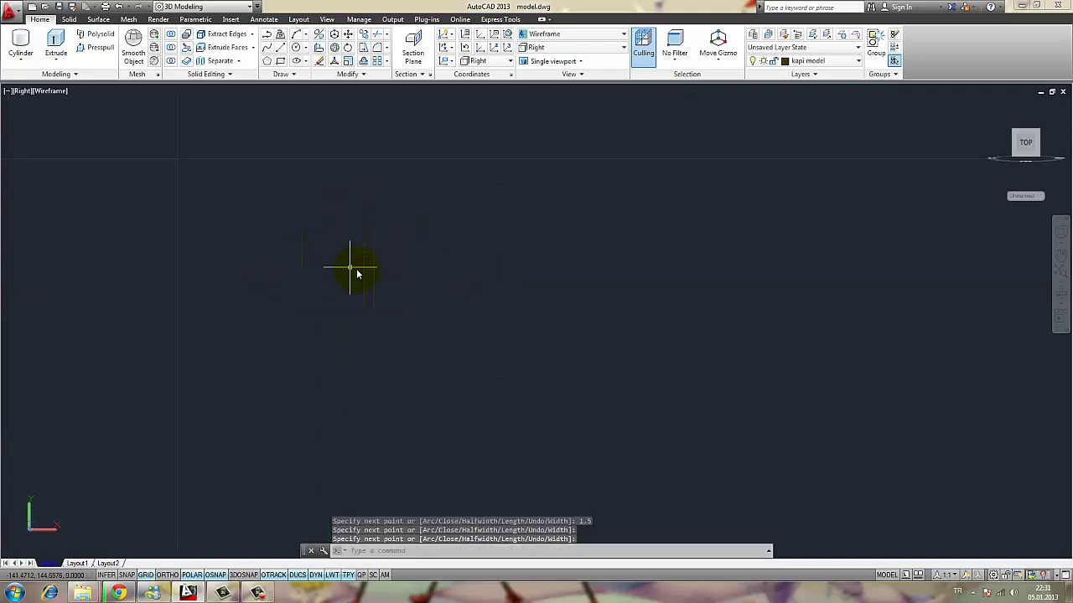
# - Join the short horizontal line and the knob profile into a single polyline
pyautogui.click(453, 279)
pyautogui.click(363, 207)
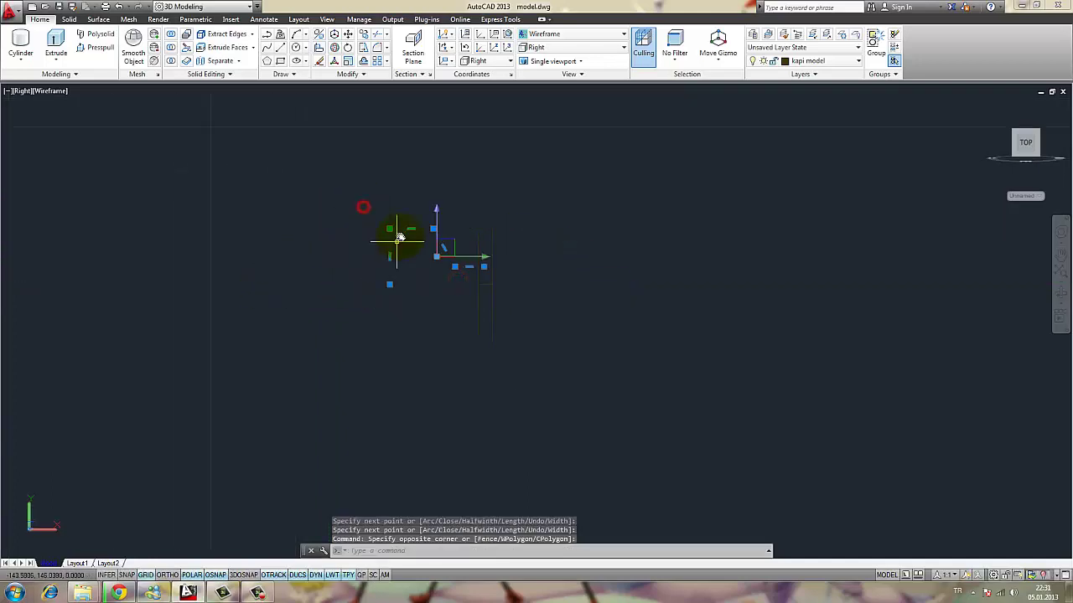
pyautogui.write('j')
pyautogui.press('Return')
pyautogui.press('Escape')
pyautogui.press('Escape')
pyautogui.moveTo(337, 229); pyautogui.dragTo(344, 230, button='middle')
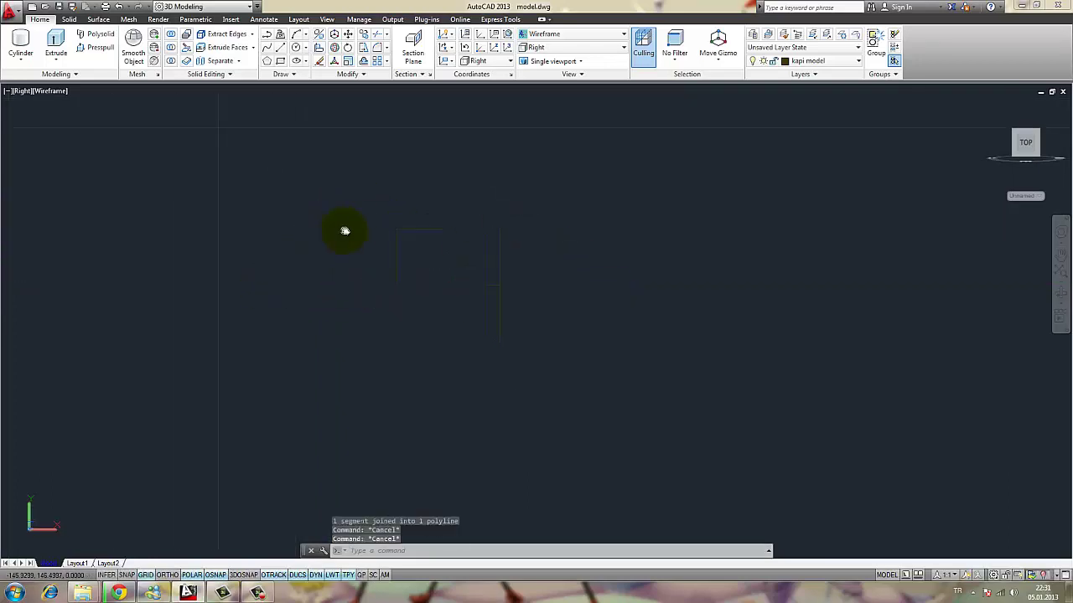
# - Try to fillet the knob profile's outer upper corner with a 2-unit radius
pyautogui.write('f')
pyautogui.press('Return')
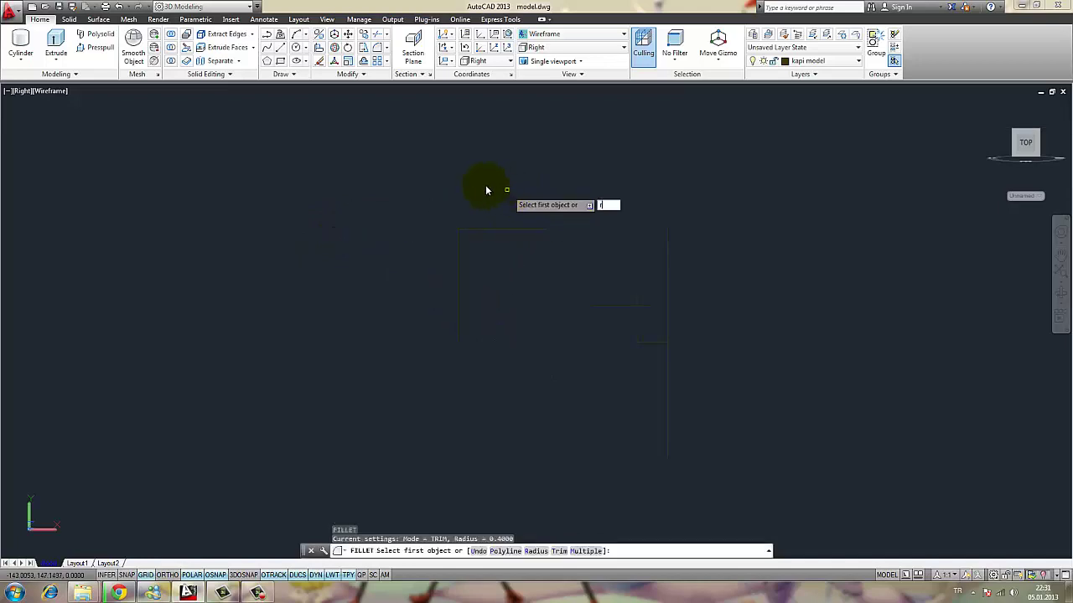
pyautogui.write('r')
pyautogui.press('Return')
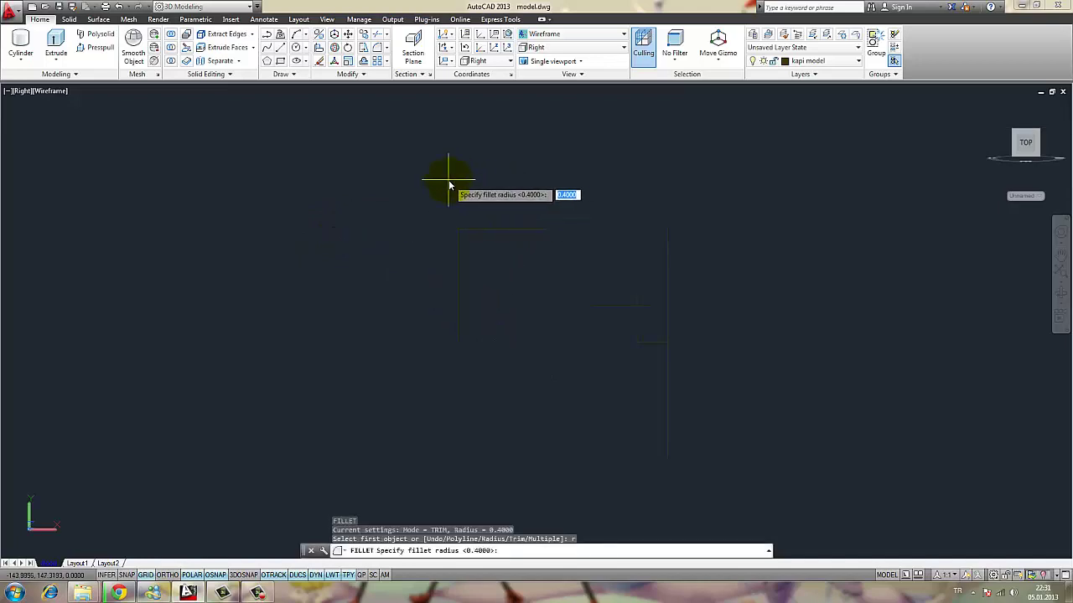
pyautogui.write('2')
pyautogui.press('Return')
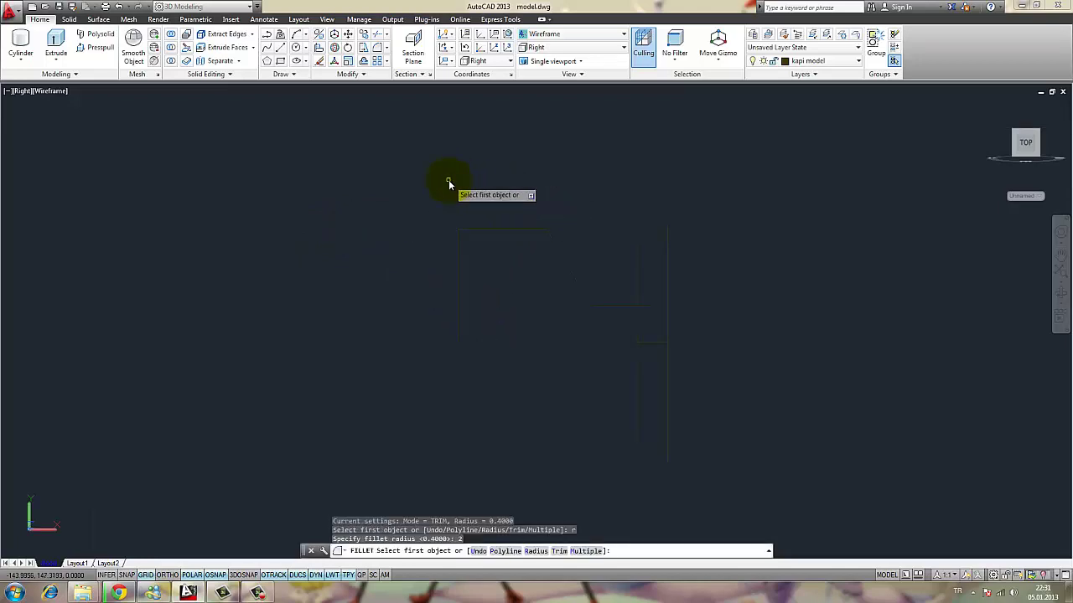
pyautogui.click(456, 246)
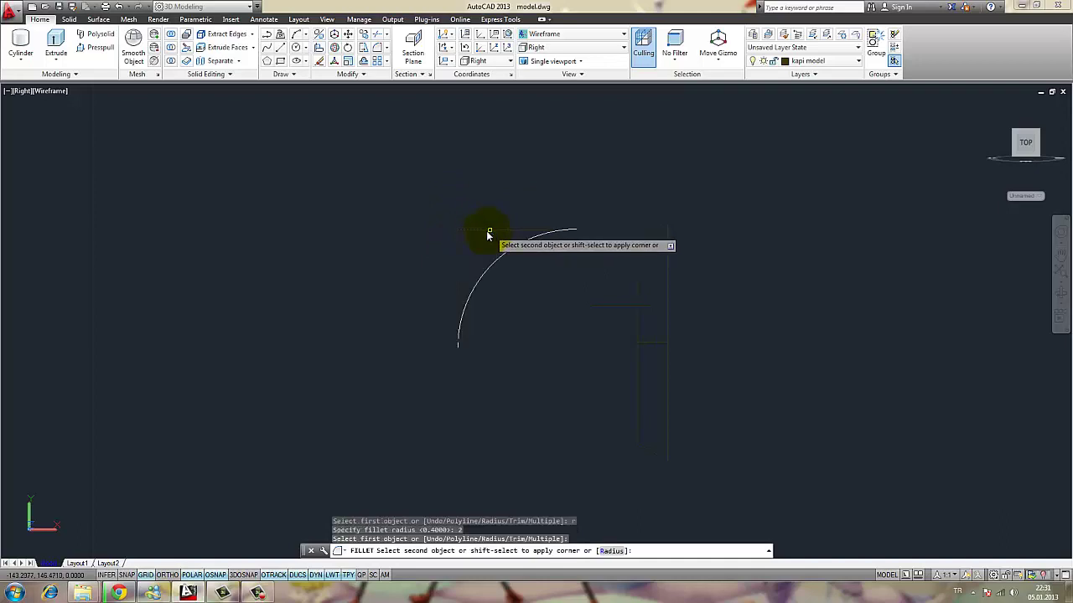
pyautogui.click(486, 231)
# - Fillet the knob profile's outer upper corner between the vertical and horizontal segments with a 1-unit radius
pyautogui.press('Return')
pyautogui.write('r')
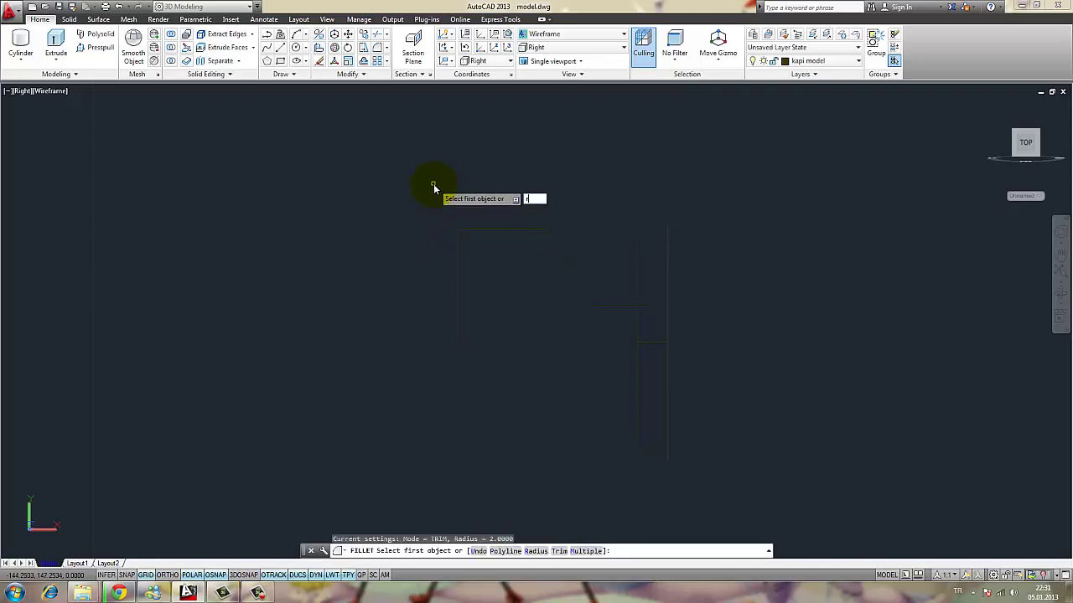
pyautogui.press('Return')
pyautogui.write('1')
pyautogui.press('Return')
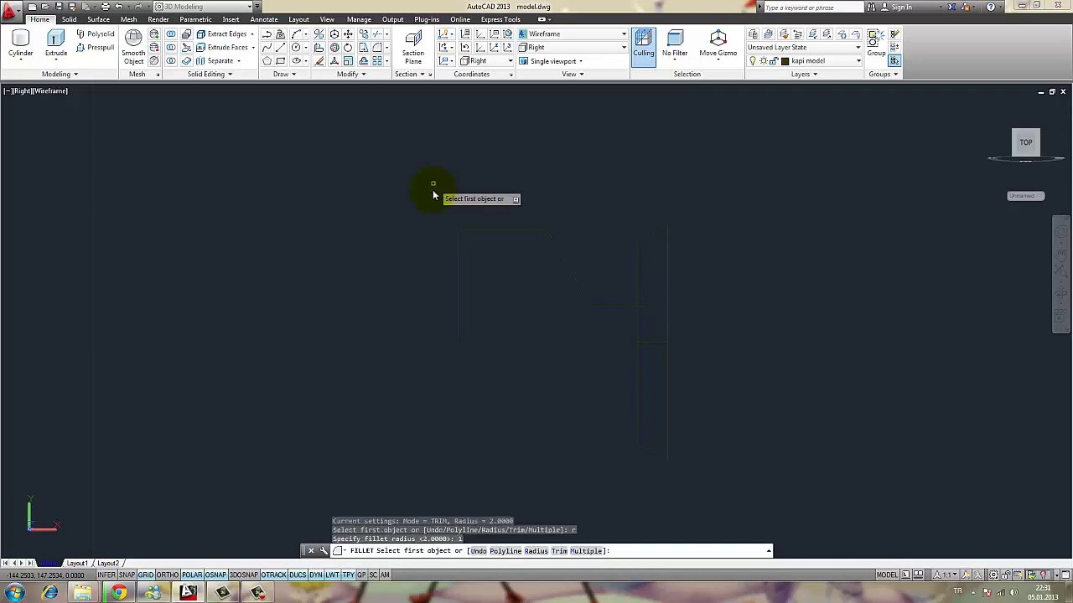
pyautogui.click(458, 249)
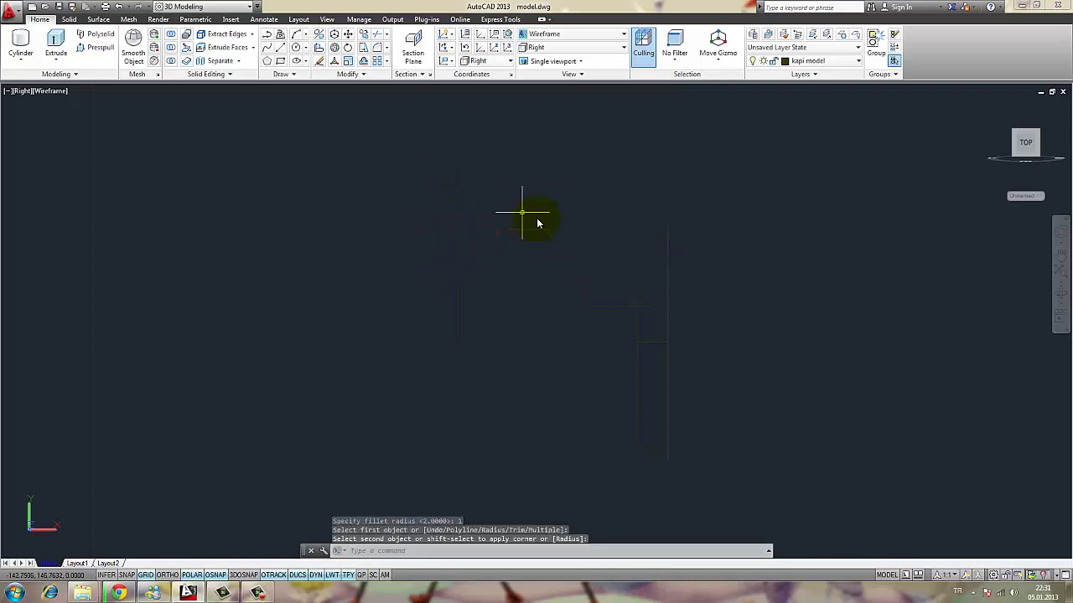
pyautogui.click(557, 183)
# - Fillet the corners at both ends of the knob profile's slanted segment with a 0.5-unit radius
pyautogui.press('Return')
pyautogui.write('r')
pyautogui.press('Return')
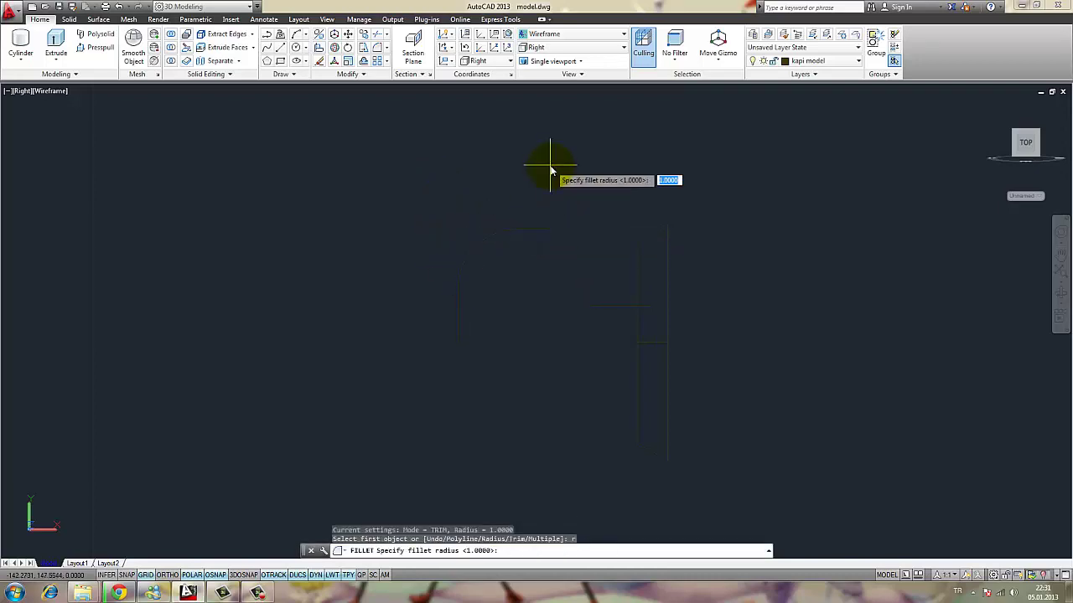
pyautogui.write('0.5')
pyautogui.press('Return')
pyautogui.click(539, 229)
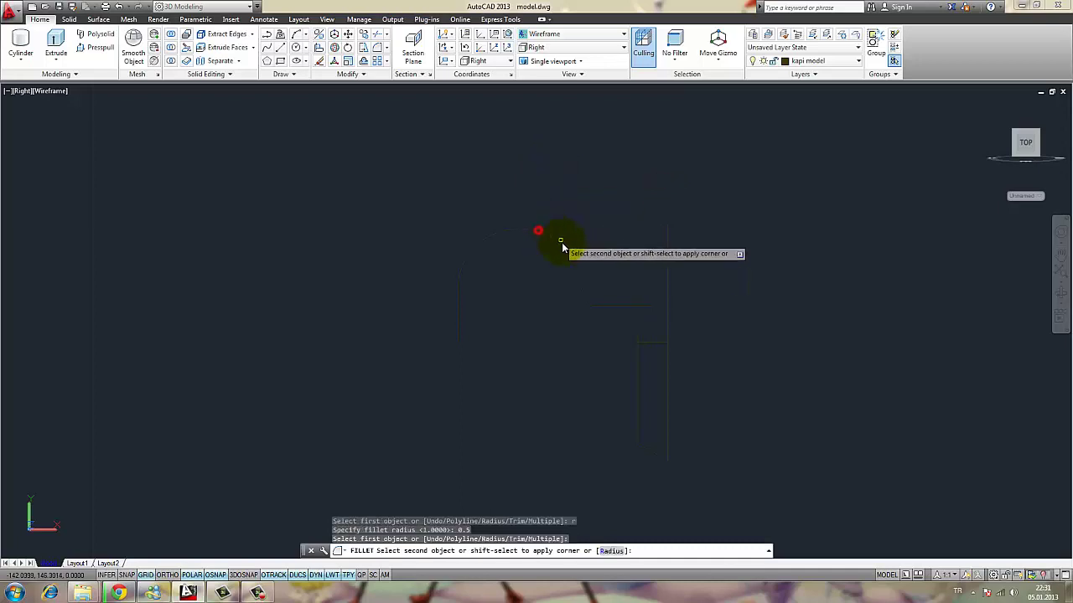
pyautogui.click(558, 249)
pyautogui.press('Return')
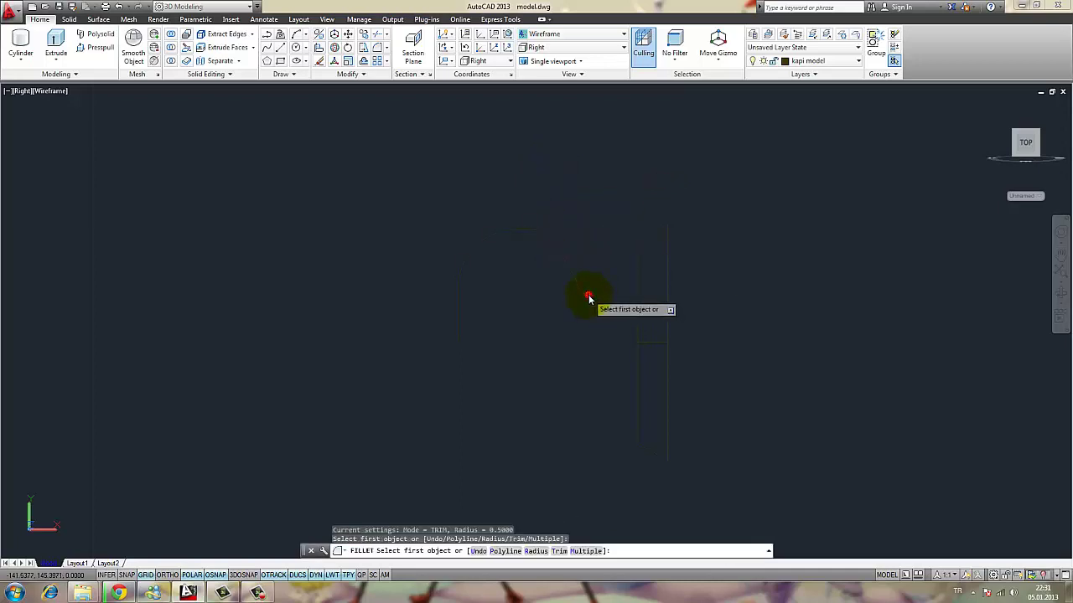
pyautogui.click(586, 295)
pyautogui.click(609, 309)
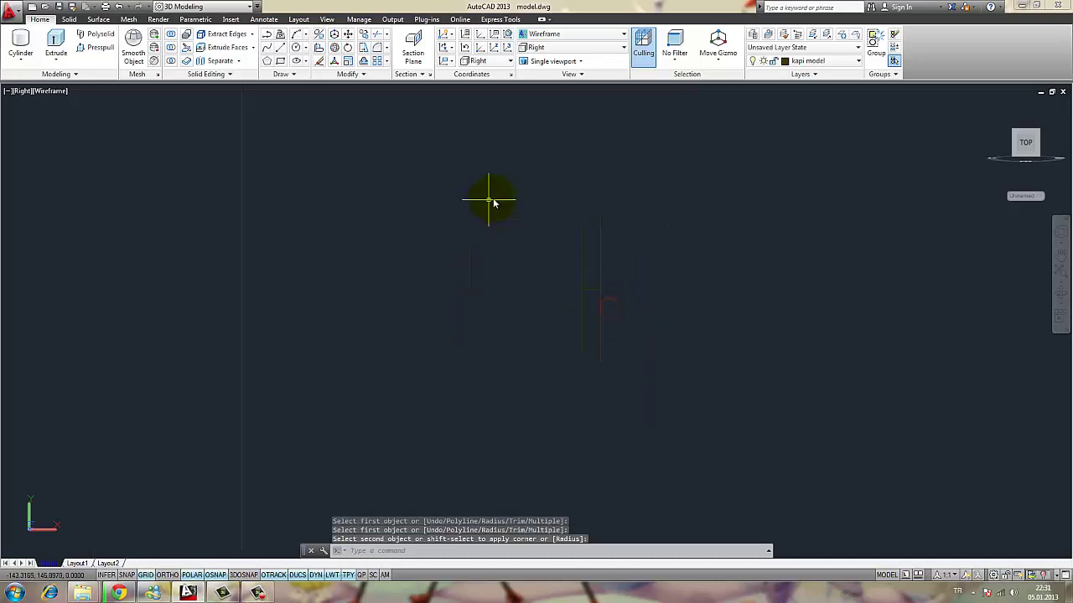
pyautogui.moveTo(509, 242); pyautogui.dragTo(575, 333, button='middle')
pyautogui.click(555, 312)
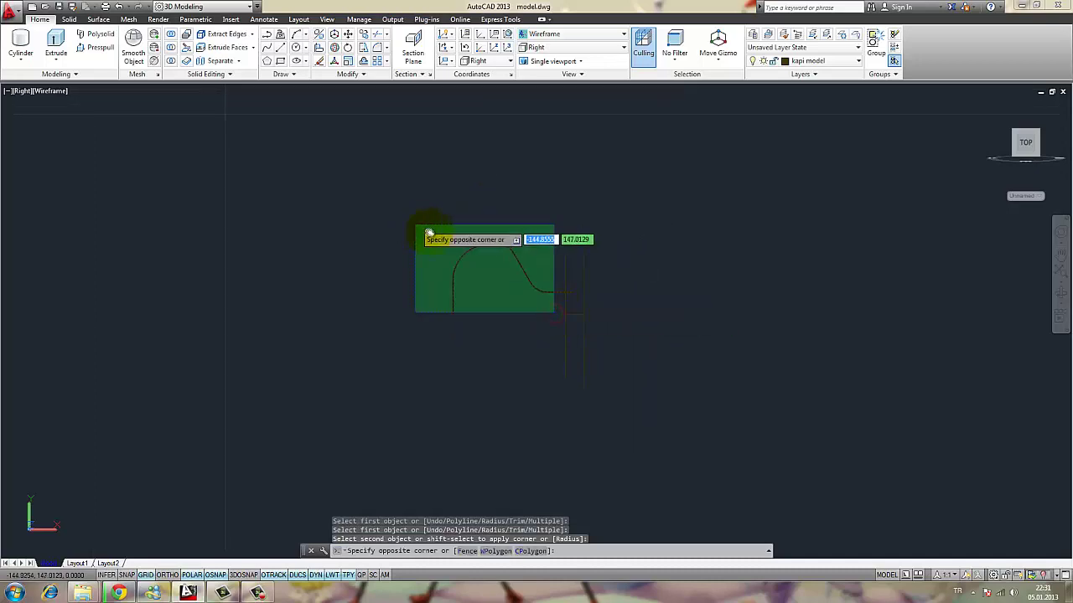
pyautogui.press('Escape')
pyautogui.click(523, 283)
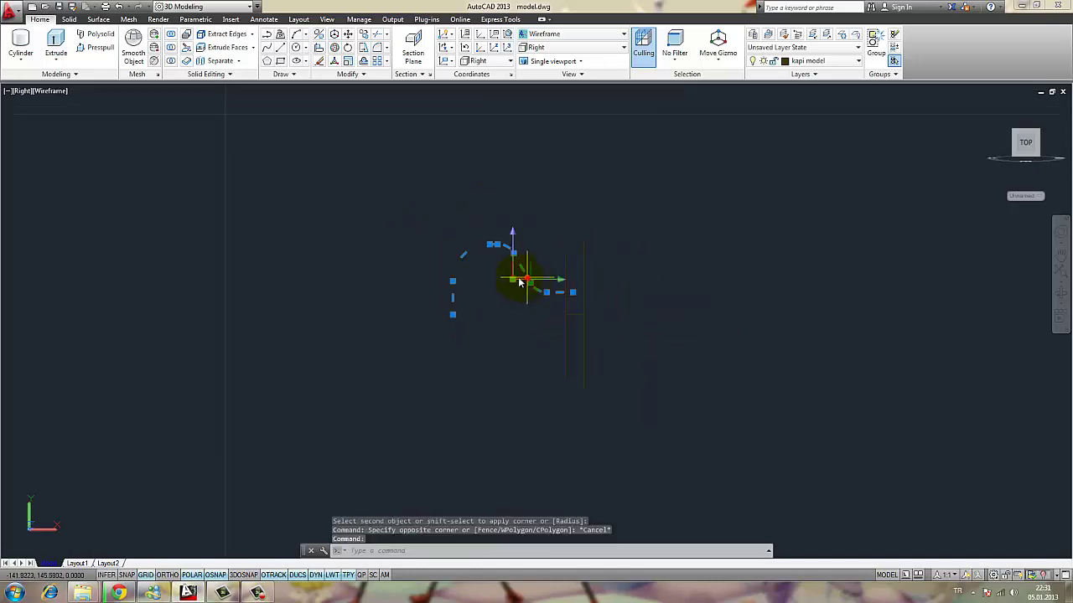
pyautogui.press('Escape')
# - Revolve the knob profile a full turn about a horizontal axis through its lower outer endpoint
pyautogui.click(546, 311)
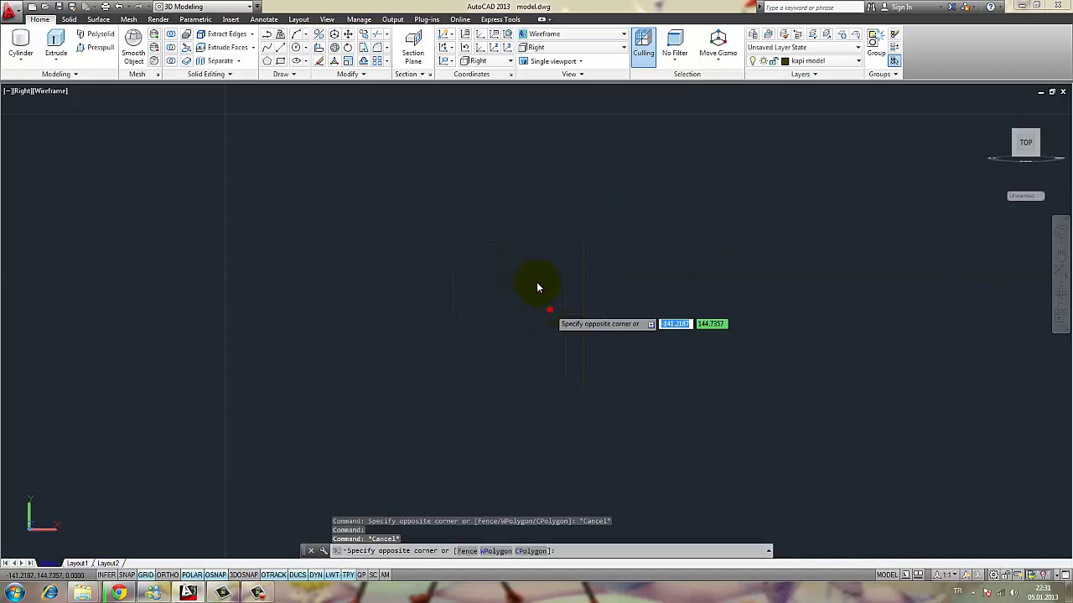
pyautogui.click(533, 281)
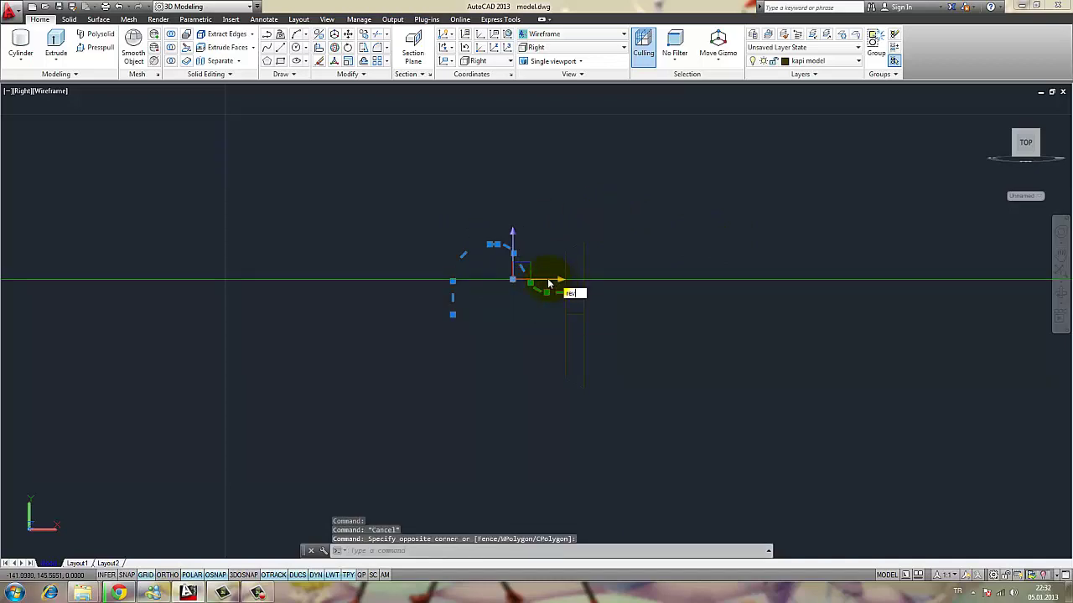
pyautogui.press('Return')
pyautogui.click(454, 317)
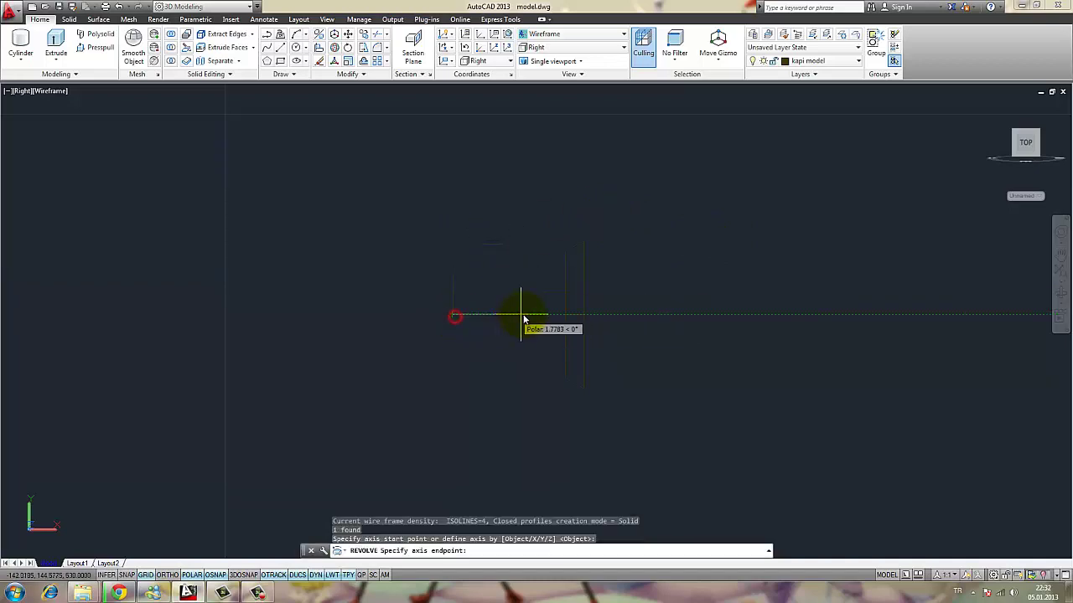
pyautogui.click(524, 316)
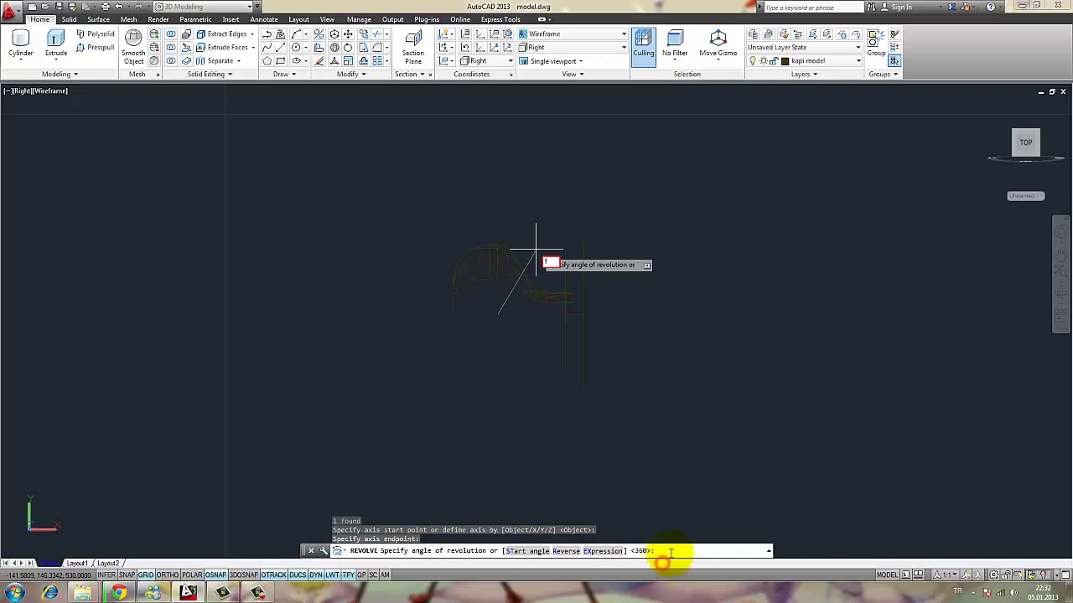
pyautogui.write('0')
pyautogui.press('Return')
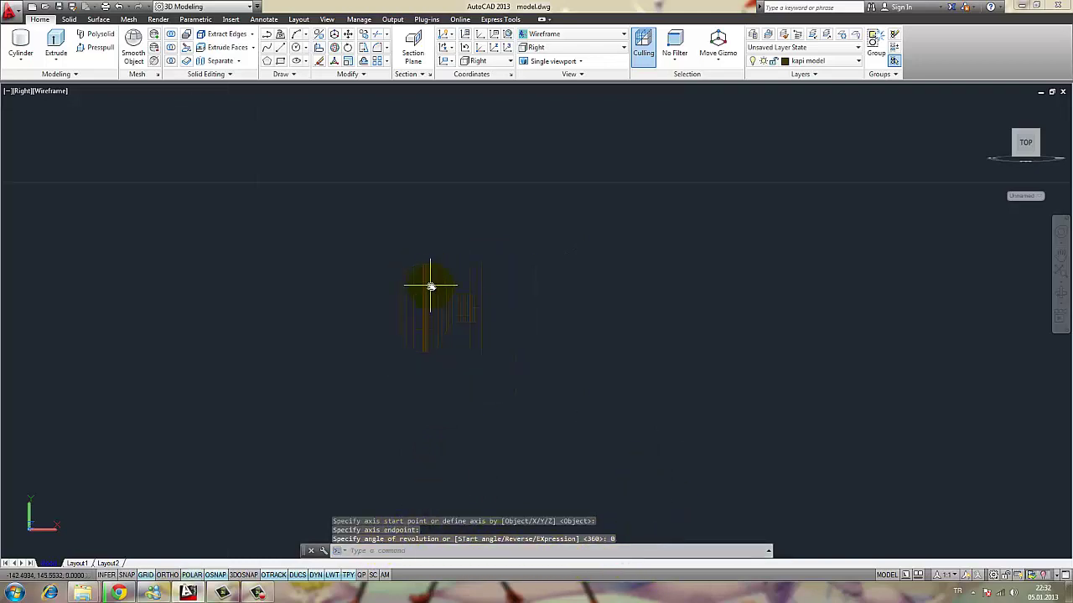
# - Show the revolved knob from an angled 3D view in the Conceptual visual style
pyautogui.keyDown('shift'); pyautogui.moveTo(335, 246); pyautogui.dragTo(615, 360, button='middle'); pyautogui.keyUp('shift')
pyautogui.keyDown('shift'); pyautogui.moveTo(613, 321); pyautogui.dragTo(658, 143, button='middle'); pyautogui.keyUp('shift')
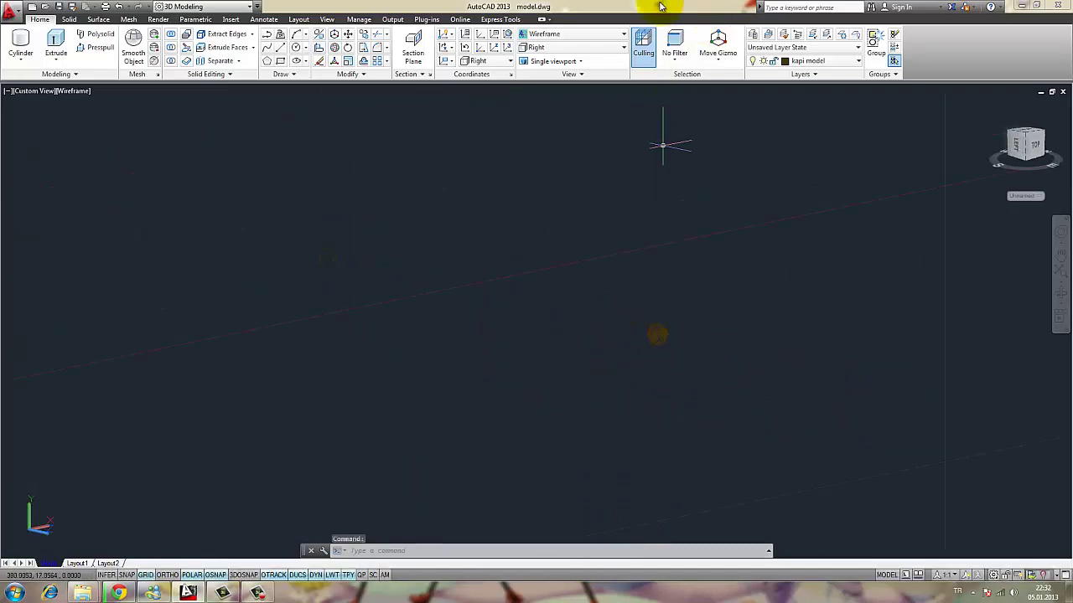
pyautogui.click(570, 34)
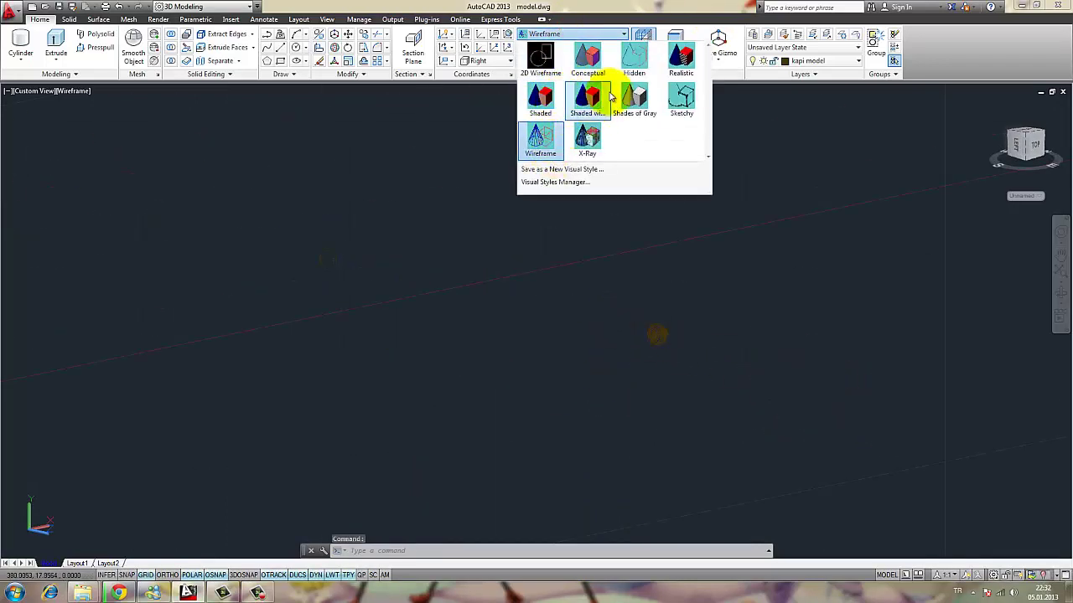
pyautogui.click(588, 57)
pyautogui.keyDown('shift'); pyautogui.moveTo(645, 306); pyautogui.dragTo(493, 352, button='middle'); pyautogui.keyUp('shift')
pyautogui.scroll(-5, 472, 292)
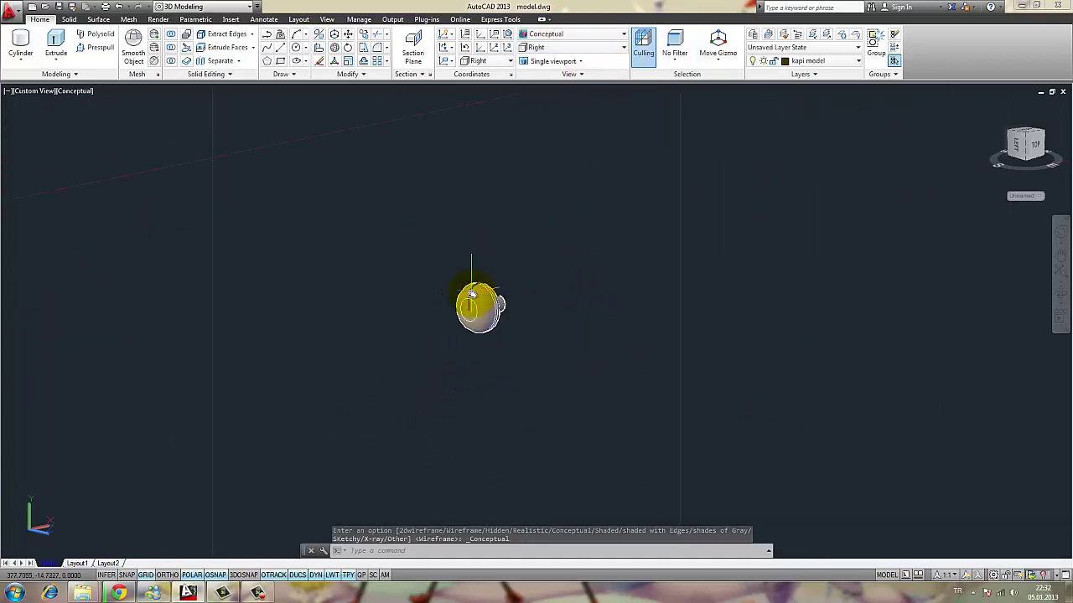
# - Move the revolved knob from the end of its stem onto the centre of the copied disc, accepting the loss of surface associativity
pyautogui.click(478, 312)
pyautogui.moveTo(478, 311); pyautogui.dragTo(550, 368, button='middle')
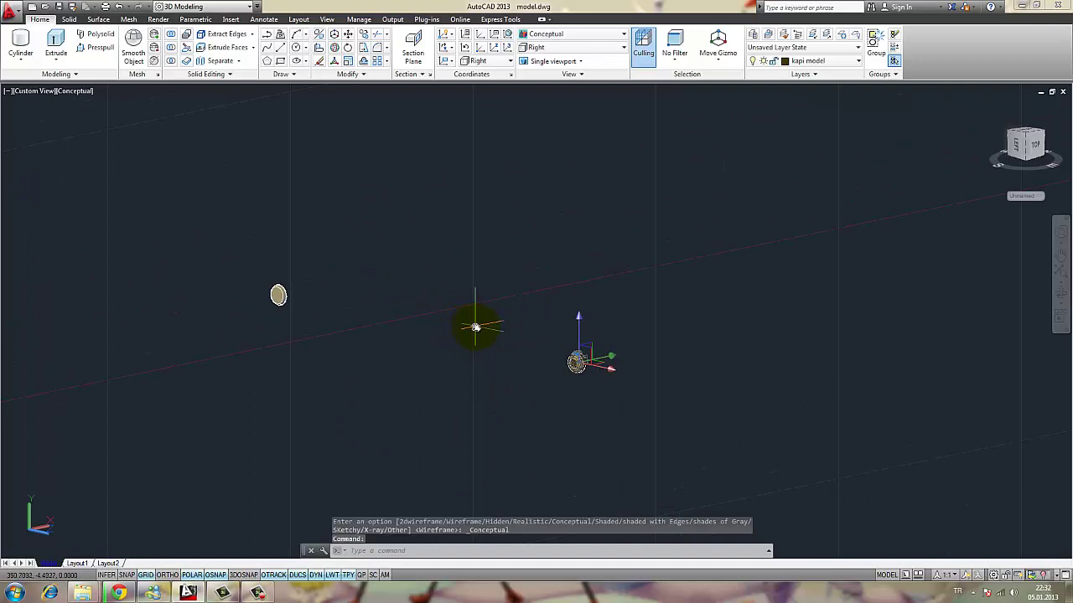
pyautogui.write('m')
pyautogui.press('Return')
pyautogui.keyDown('shift'); pyautogui.moveTo(664, 360); pyautogui.dragTo(481, 373, button='middle'); pyautogui.keyUp('shift')
pyautogui.scroll(5, 395, 369)
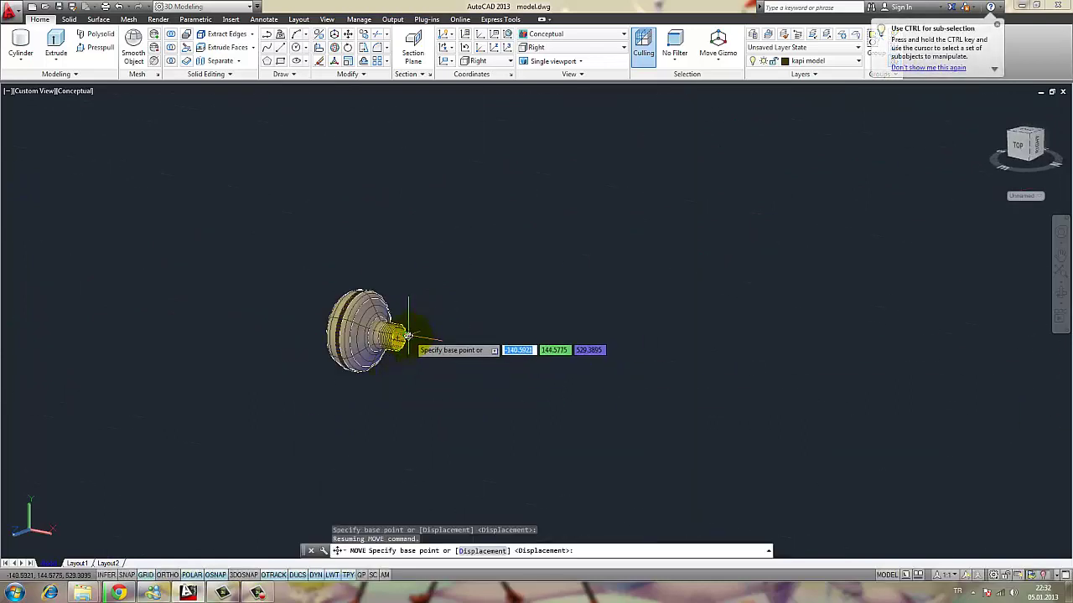
pyautogui.click(396, 339)
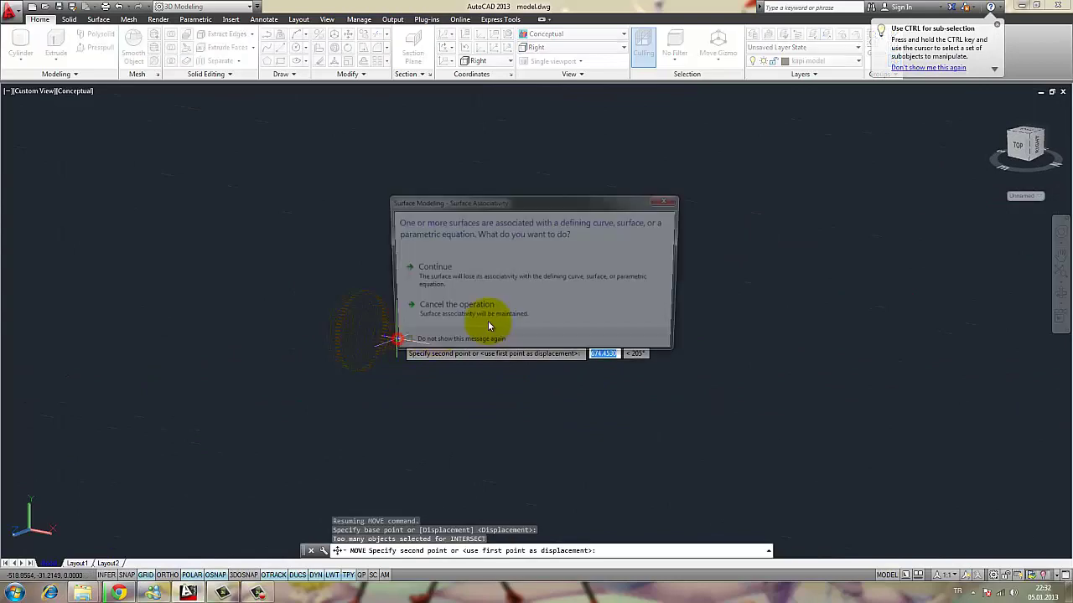
pyautogui.click(556, 273)
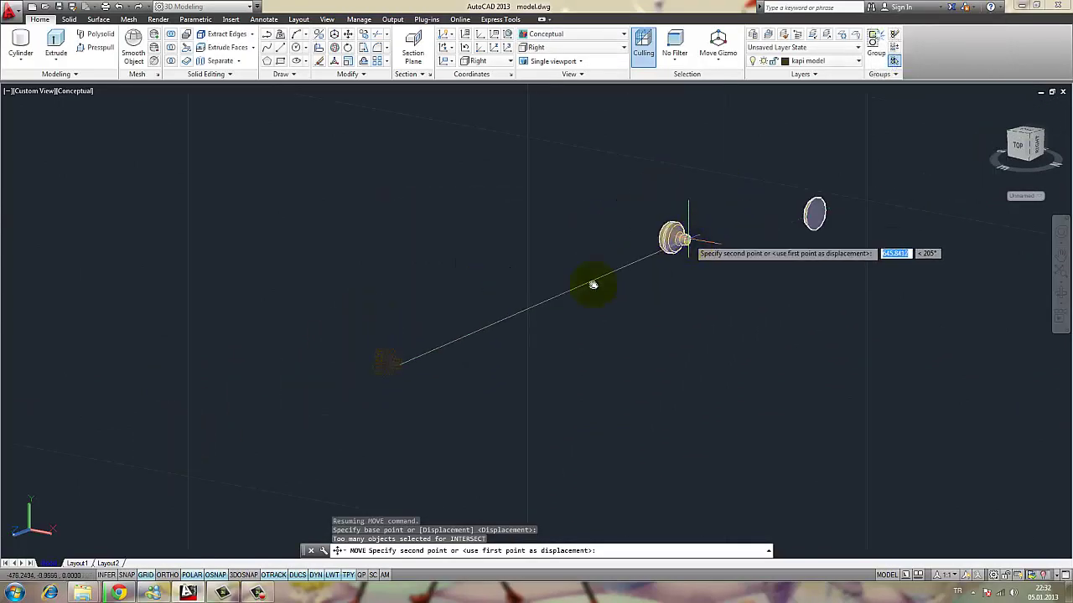
pyautogui.keyDown('shift'); pyautogui.moveTo(457, 344); pyautogui.dragTo(535, 385, button='middle'); pyautogui.keyUp('shift')
pyautogui.click(520, 412)
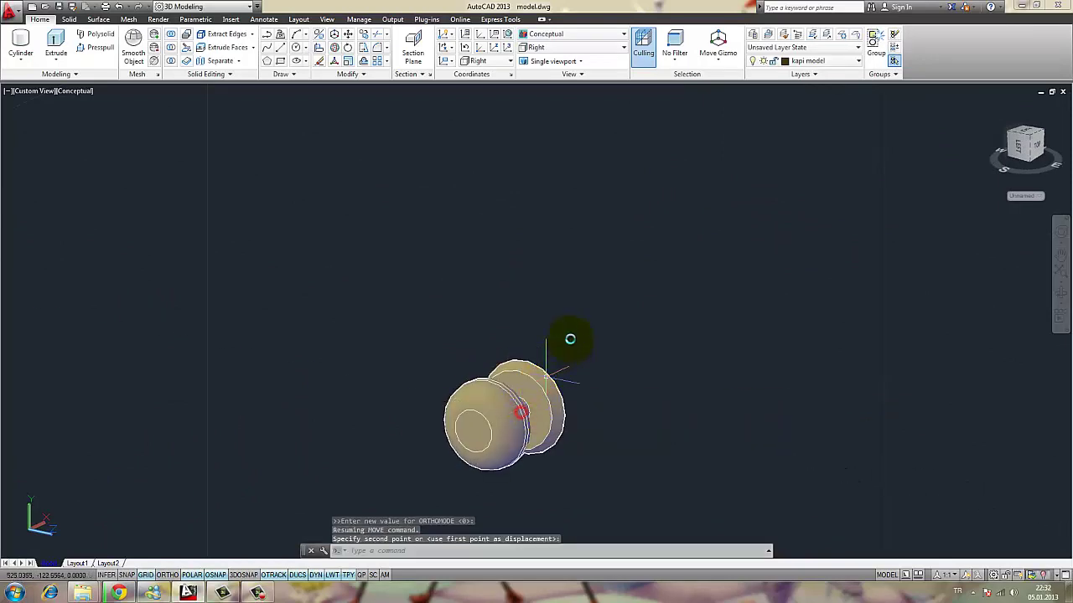
# - End the object isolation to bring back the whole door around the knob and lock
pyautogui.keyDown('shift'); pyautogui.moveTo(568, 338); pyautogui.dragTo(495, 383, button='middle'); pyautogui.keyUp('shift')
pyautogui.scroll(-5, 472, 366)
pyautogui.moveTo(653, 380); pyautogui.dragTo(522, 351, button='middle')
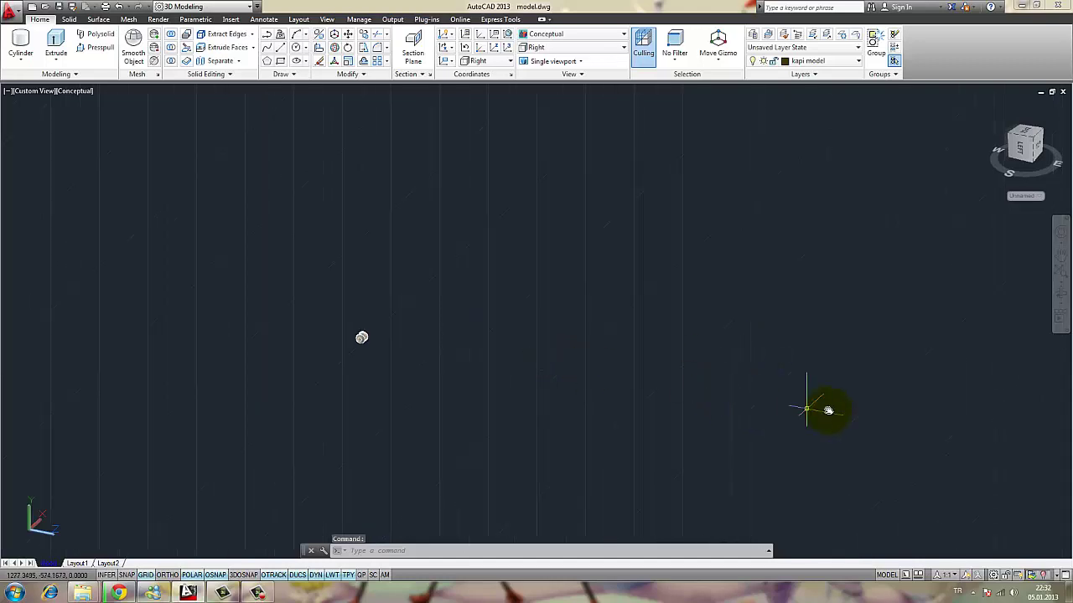
pyautogui.keyDown('shift'); pyautogui.rightClick(666, 397); pyautogui.keyUp('shift')
pyautogui.press('Escape')
pyautogui.keyDown('shift'); pyautogui.moveTo(440, 268); pyautogui.dragTo(508, 252, button='middle'); pyautogui.keyUp('shift')
pyautogui.rightClick(510, 255)
pyautogui.moveTo(557, 311)
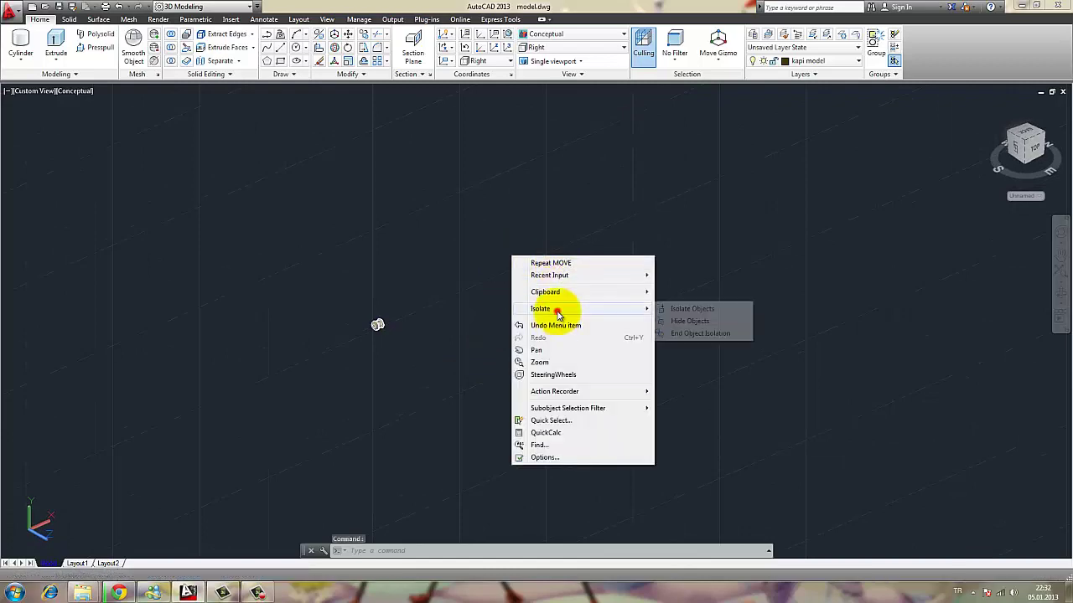
pyautogui.click(700, 333)
pyautogui.keyDown('shift'); pyautogui.moveTo(635, 352); pyautogui.dragTo(459, 347, button='middle'); pyautogui.keyUp('shift')
pyautogui.scroll(6, 460, 348)
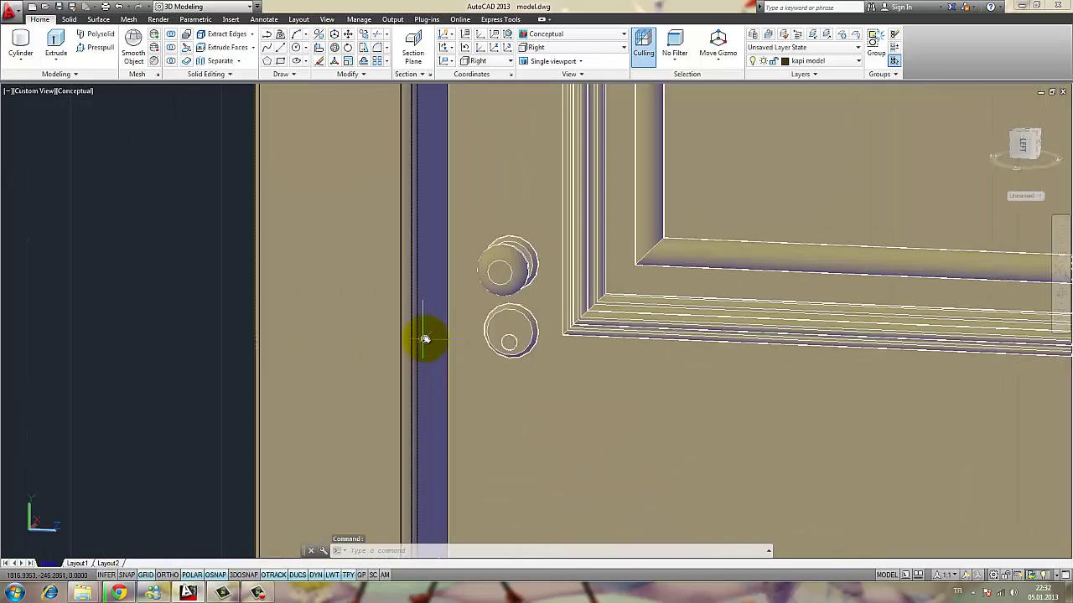
pyautogui.click(518, 267)
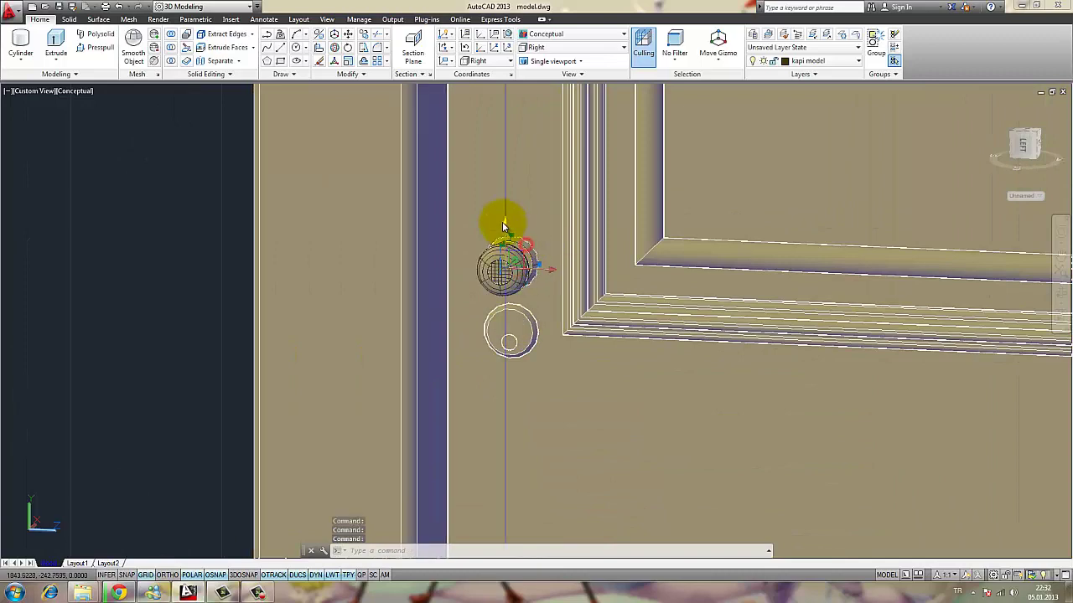
pyautogui.click(502, 221)
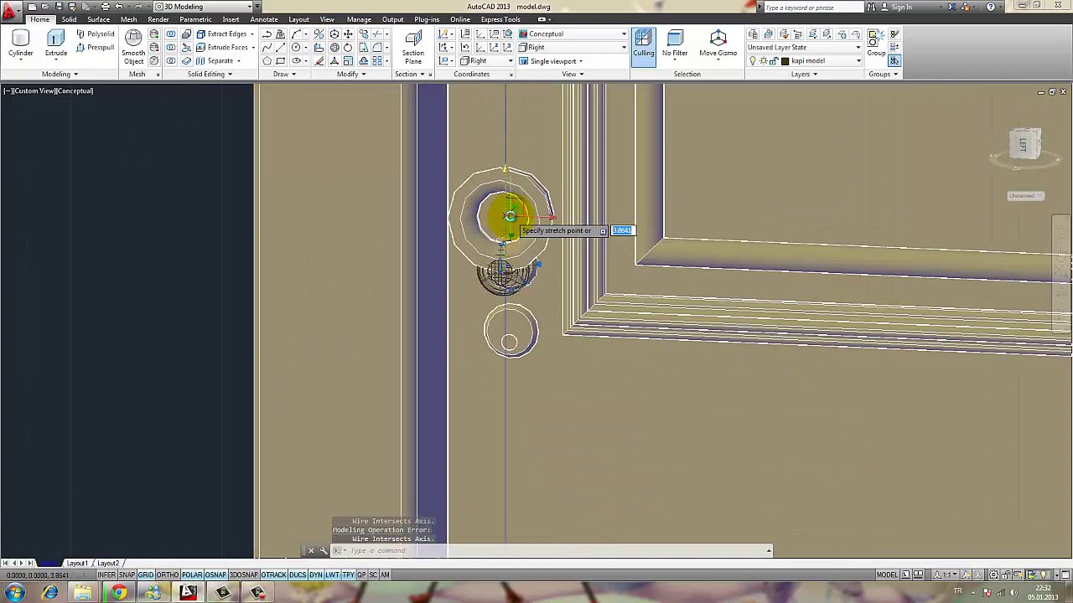
pyautogui.press('Escape')
pyautogui.moveTo(512, 296); pyautogui.dragTo(542, 340, button='middle')
pyautogui.scroll(6, 542, 339)
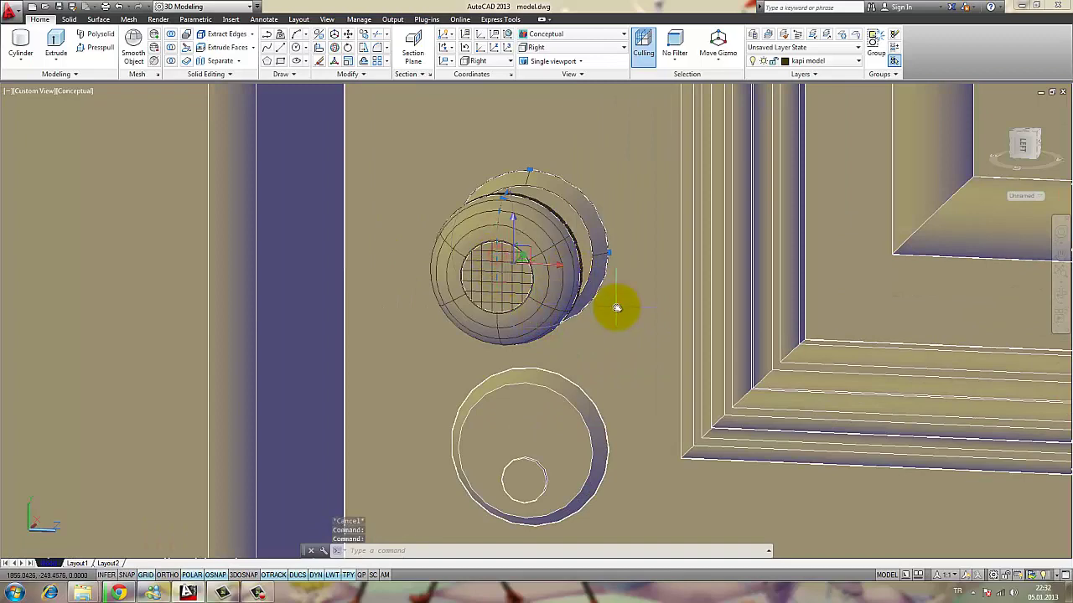
pyautogui.scroll(-3, 545, 293)
# - Explode the knob and the disc behind it, and window-select the resulting pieces
pyautogui.click(300, 197)
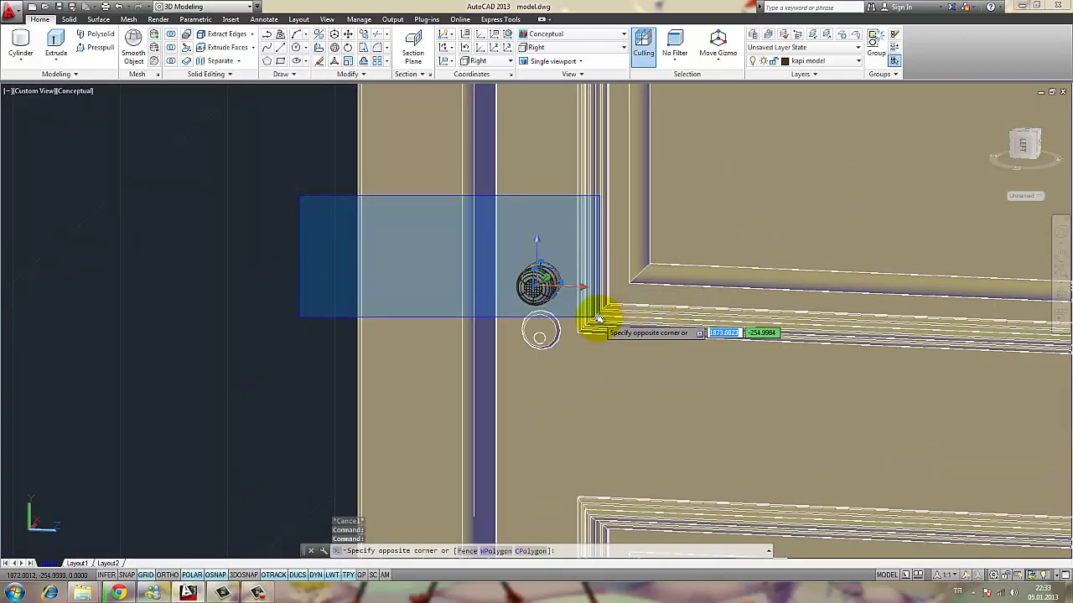
pyautogui.click(598, 322)
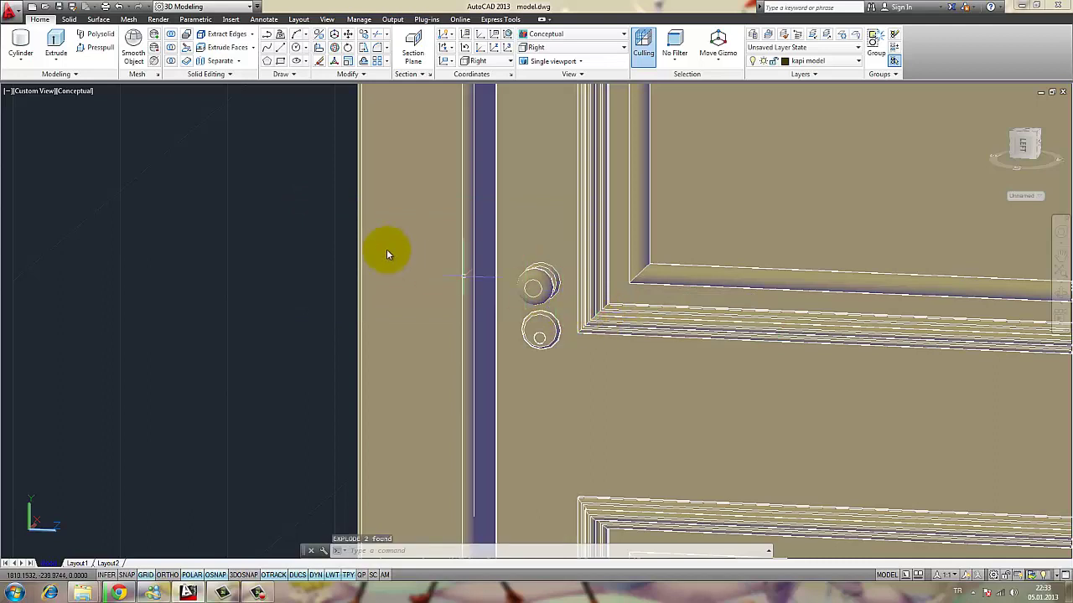
pyautogui.click(314, 210)
pyautogui.click(581, 317)
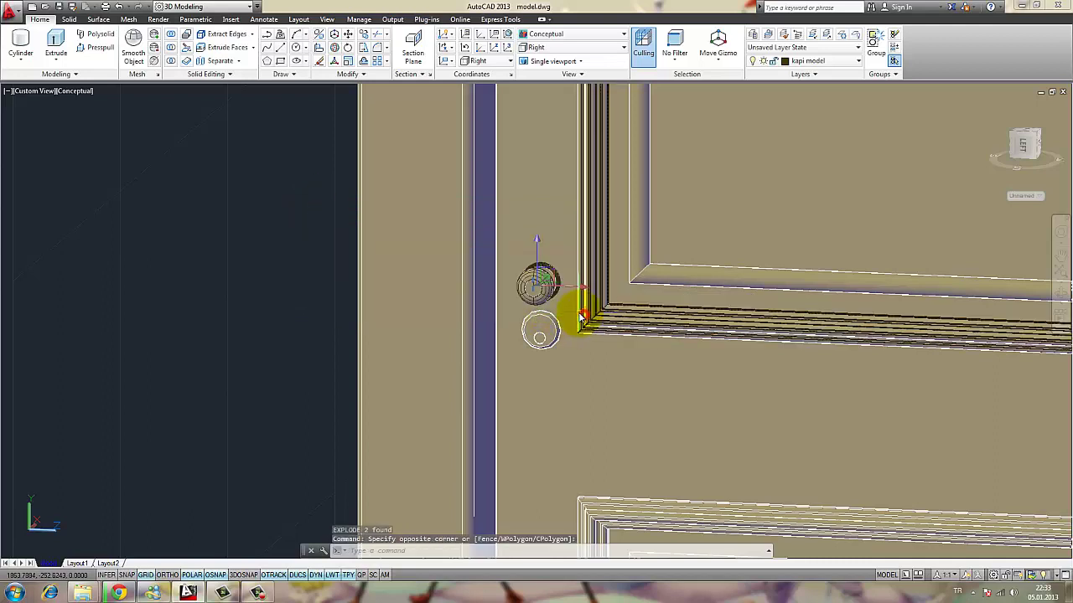
# - Try to move the selected knob and disc pieces 5 units up the door, and undo the move
pyautogui.click(539, 239)
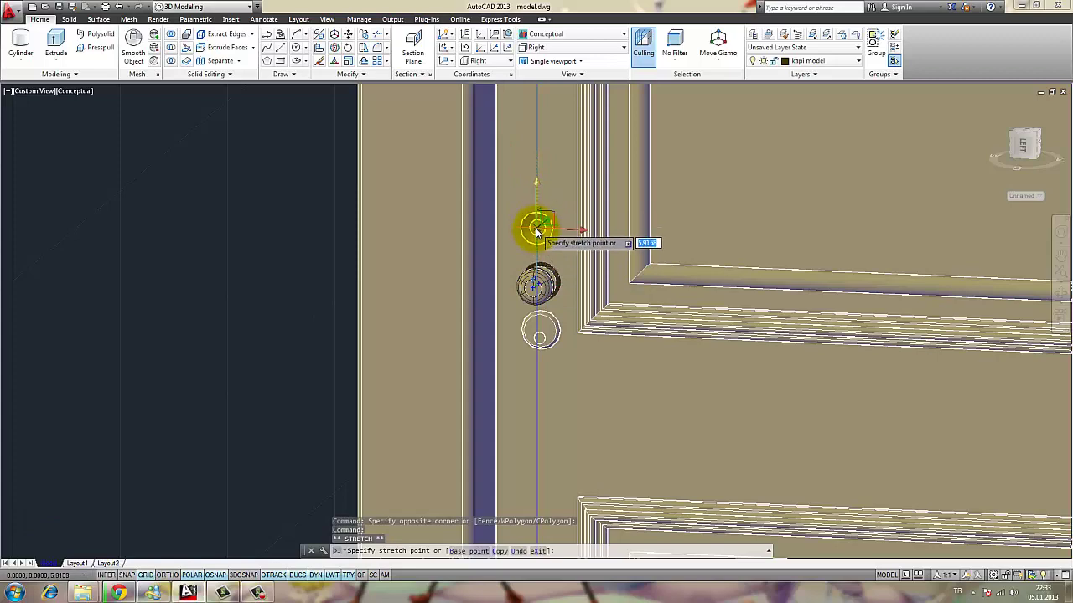
pyautogui.write('5')
pyautogui.press('Return')
pyautogui.hotkey('ctrl', 'z')
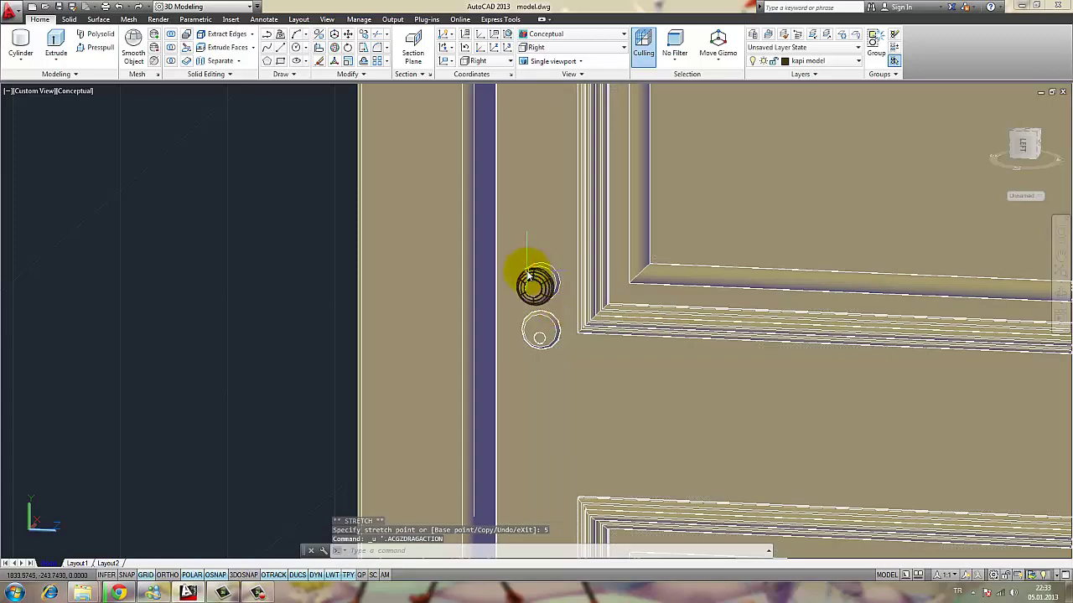
# - Select the exploded surface pieces of the knob, checking the knob and its disc from the side
pyautogui.click(527, 273)
pyautogui.click(531, 285)
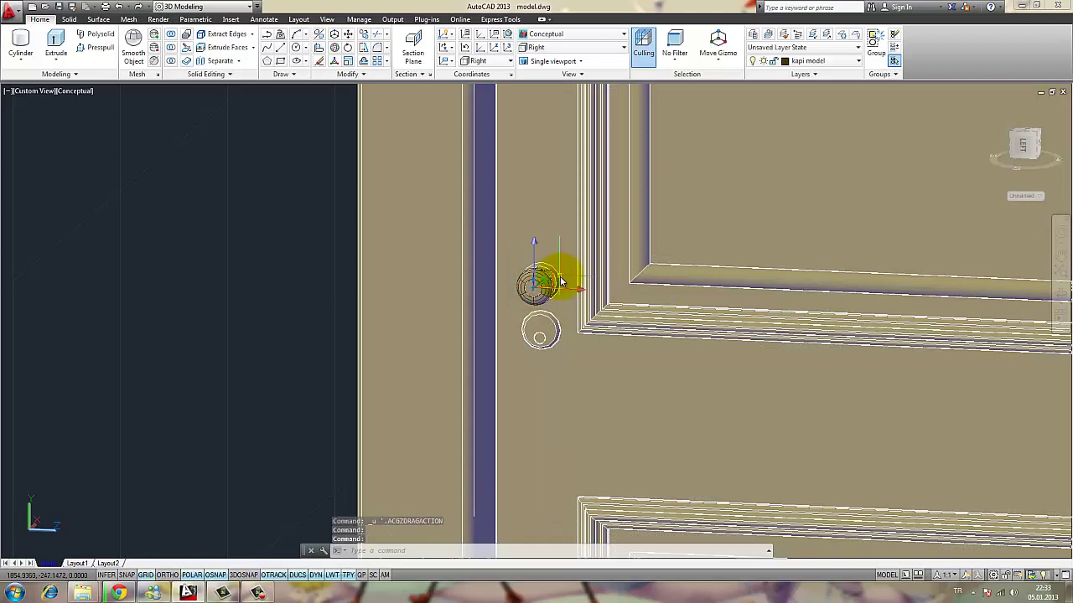
pyautogui.scroll(5, 560, 283)
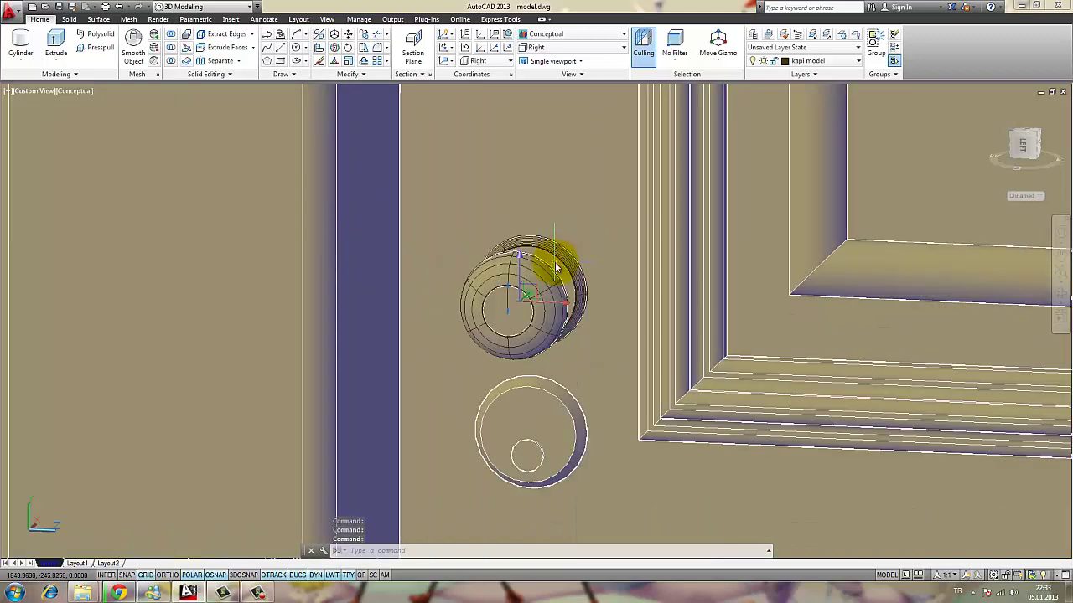
pyautogui.moveTo(635, 243); pyautogui.dragTo(532, 245, button='middle')
pyautogui.scroll(4, 532, 245)
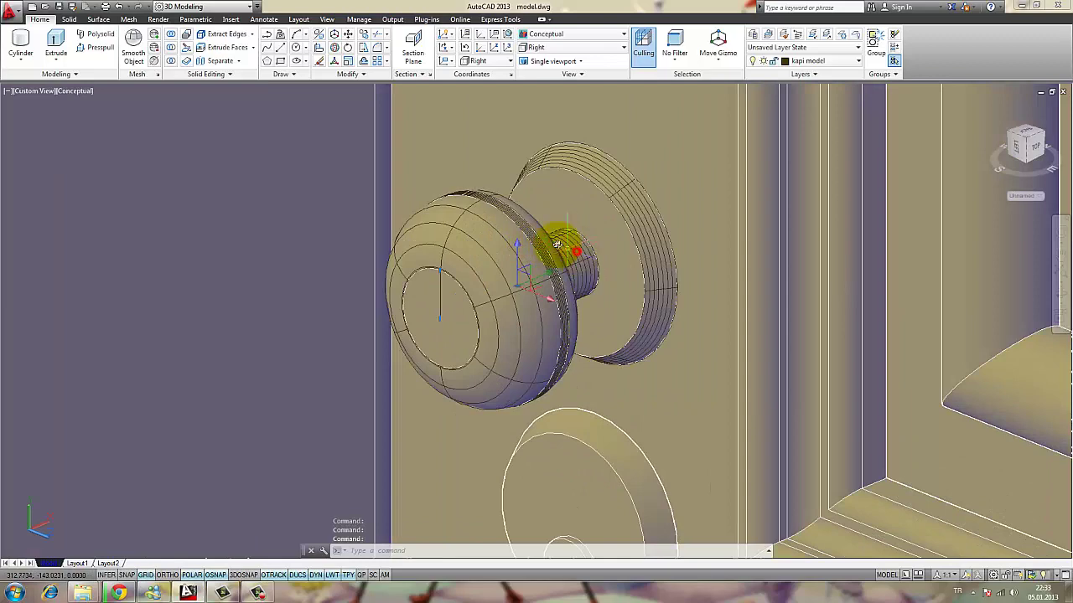
pyautogui.keyDown('shift'); pyautogui.moveTo(531, 248); pyautogui.dragTo(508, 242, button='middle'); pyautogui.keyUp('shift')
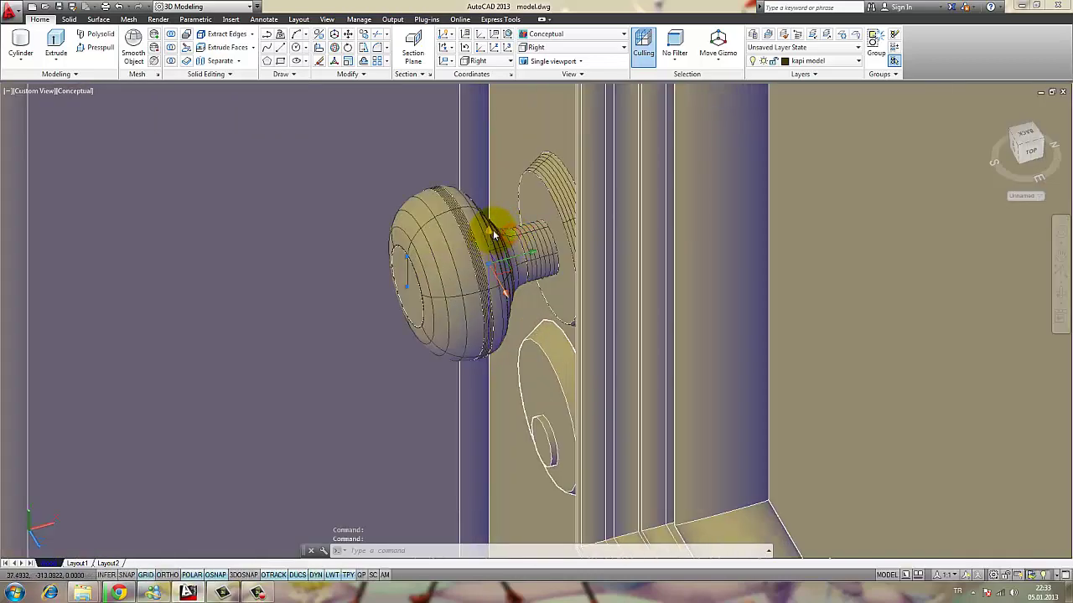
pyautogui.keyDown('shift'); pyautogui.moveTo(500, 246); pyautogui.dragTo(517, 213, button='middle'); pyautogui.keyUp('shift')
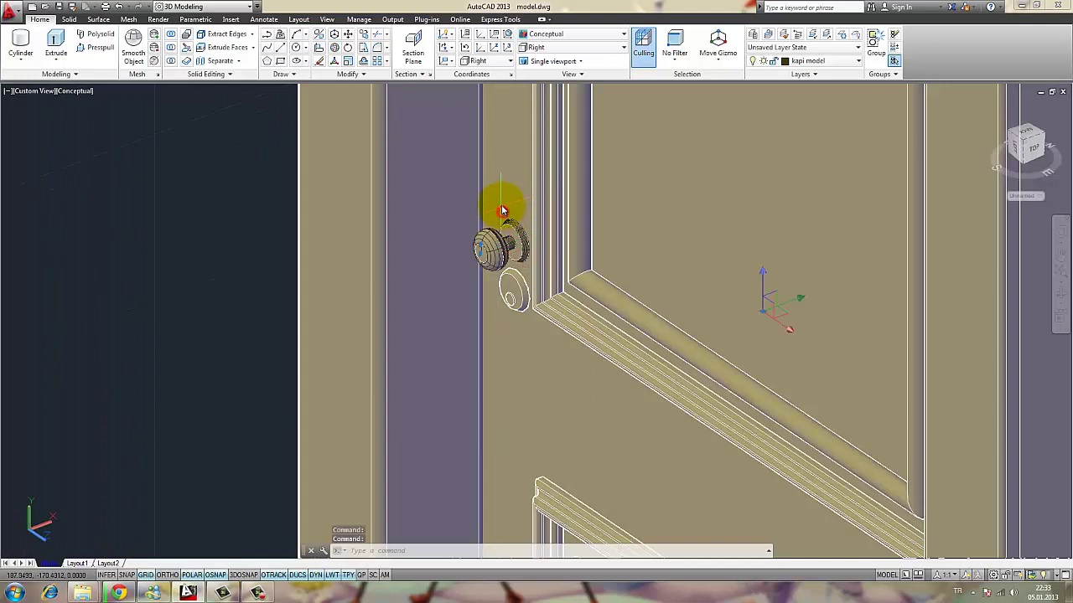
# - Select the knob and disc pieces without the door body, and move them up 5 units
pyautogui.click(676, 232)
pyautogui.press('alt')
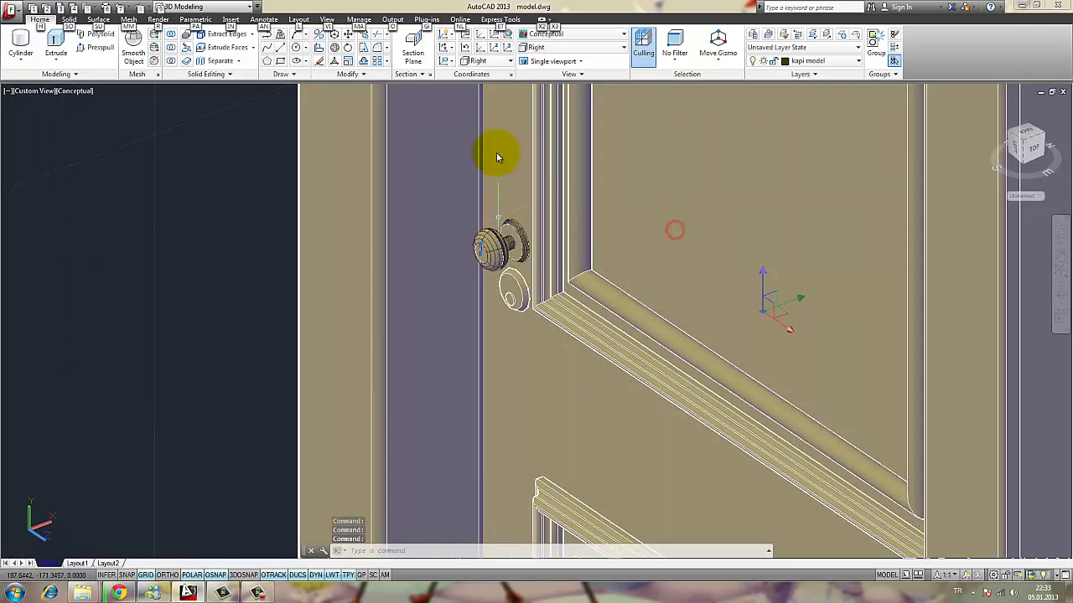
pyautogui.click(497, 153)
pyautogui.keyDown('shift'); pyautogui.click(504, 149); pyautogui.keyUp('shift')
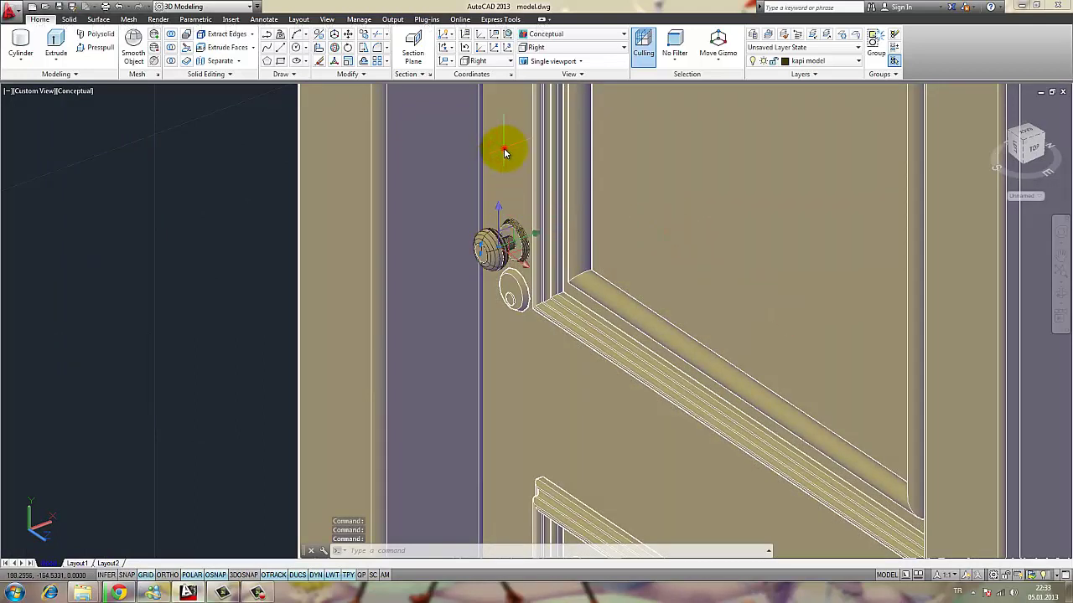
pyautogui.click(501, 220)
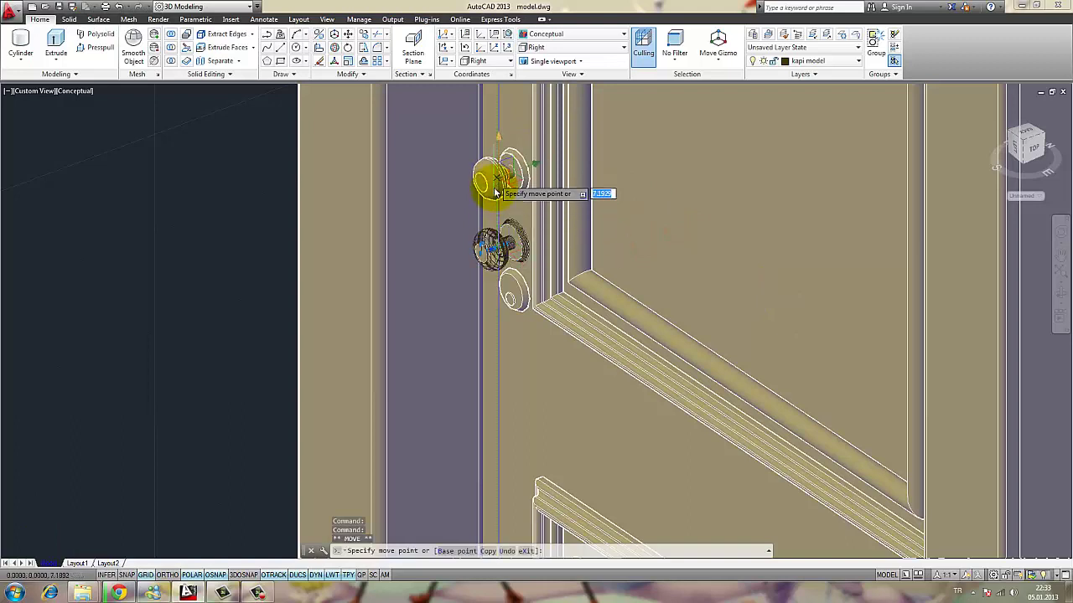
pyautogui.write('5.8760')
pyautogui.press('Return')
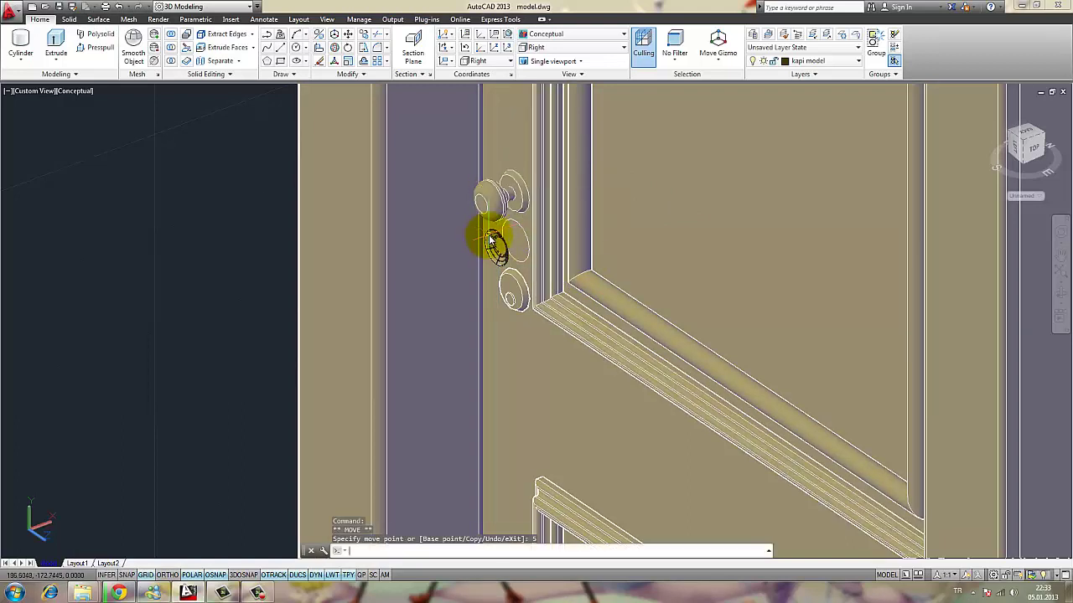
# - Move the knob ring piece that was left behind up 5 units to rejoin the knob
pyautogui.press('Escape')
pyautogui.click(500, 225)
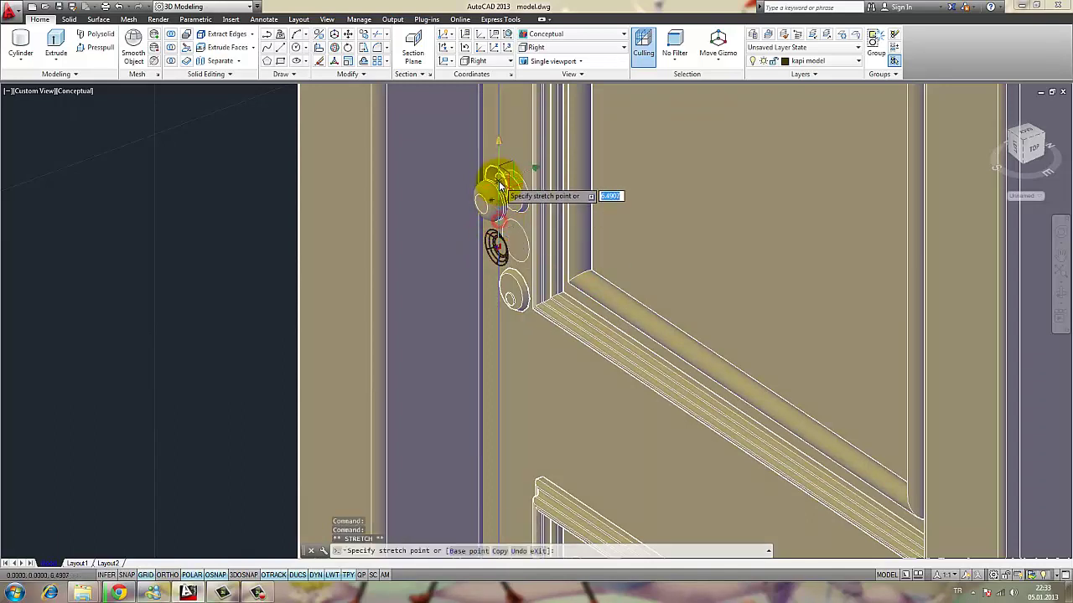
pyautogui.write('5')
pyautogui.press('Return')
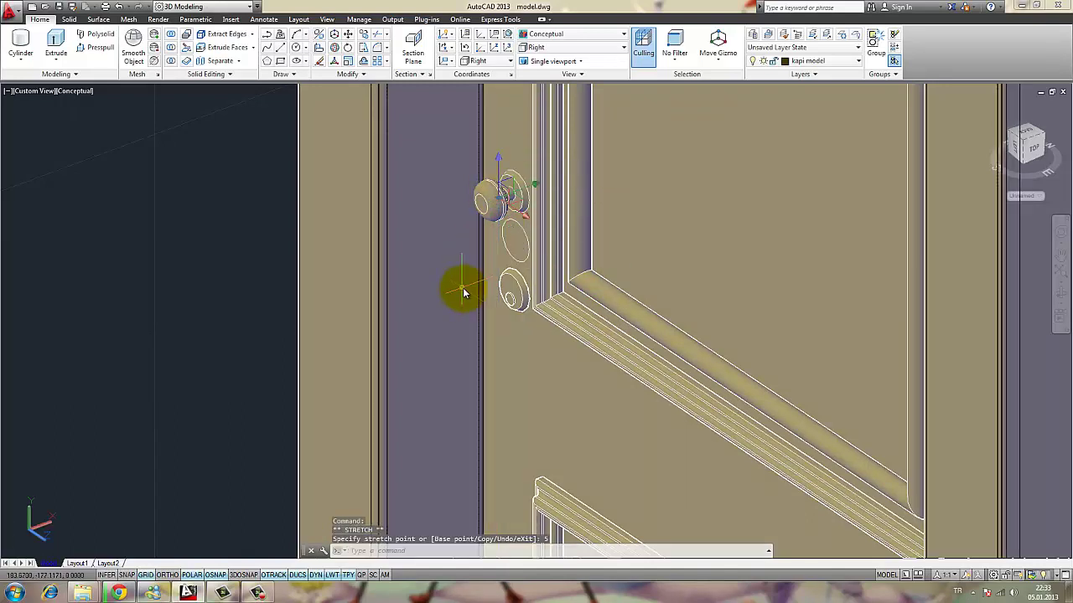
# - Delete the leftover circle between the knob and the lock
pyautogui.scroll(-2, 469, 283)
pyautogui.press('Escape')
pyautogui.press('Escape')
pyautogui.click(499, 254)
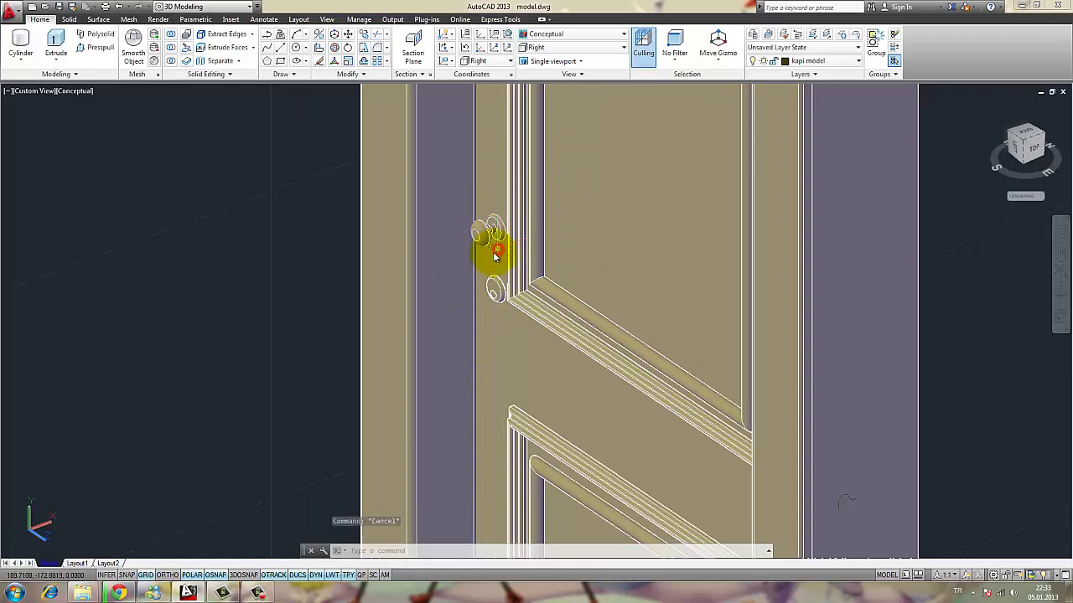
pyautogui.press('Delete')
# - Window-select the knob with its disc and scale them by a factor of 1.5 from a base point on the stem
pyautogui.scroll(-5, 494, 259)
pyautogui.keyDown('shift'); pyautogui.moveTo(494, 260); pyautogui.dragTo(430, 259, button='middle'); pyautogui.keyUp('shift')
pyautogui.scroll(4, 514, 267)
pyautogui.moveTo(515, 266); pyautogui.dragTo(462, 270, button='middle')
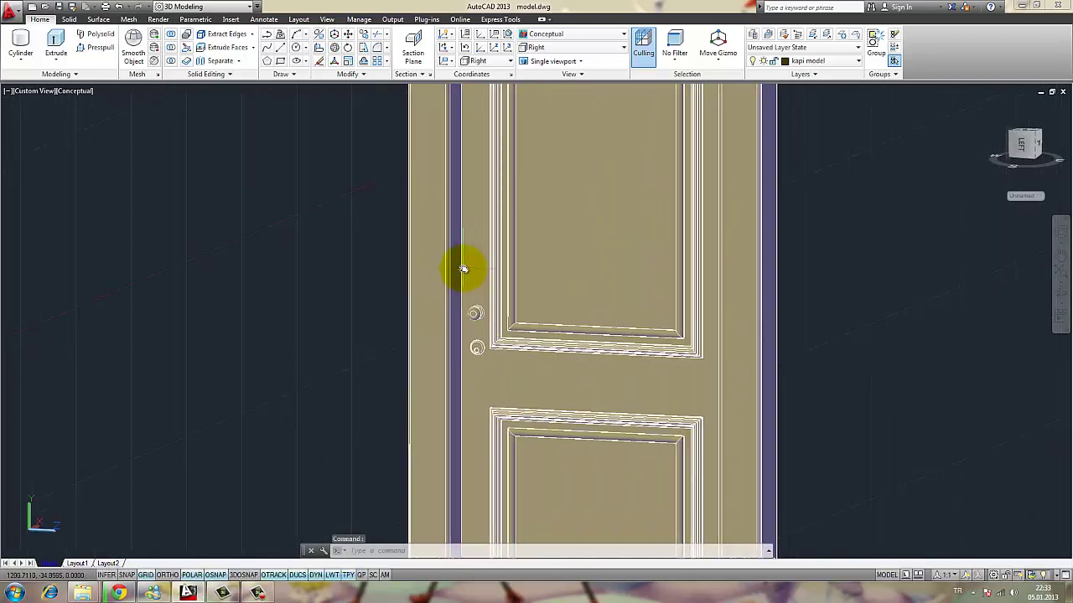
pyautogui.scroll(-2, 461, 271)
pyautogui.scroll(5, 474, 307)
pyautogui.scroll(2, 463, 310)
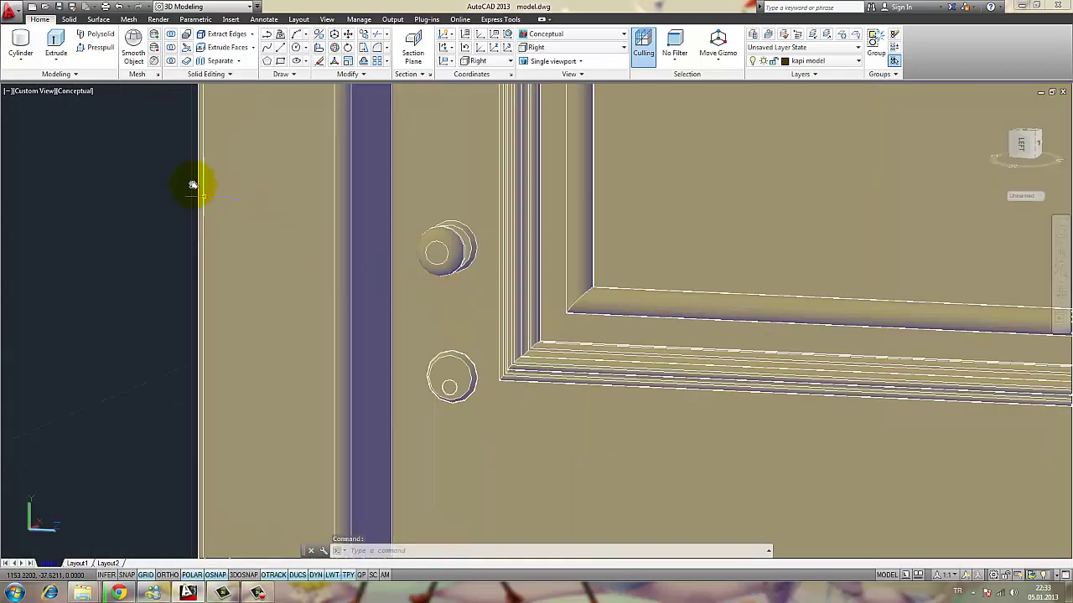
pyautogui.click(125, 160)
pyautogui.click(683, 332)
pyautogui.write('sc')
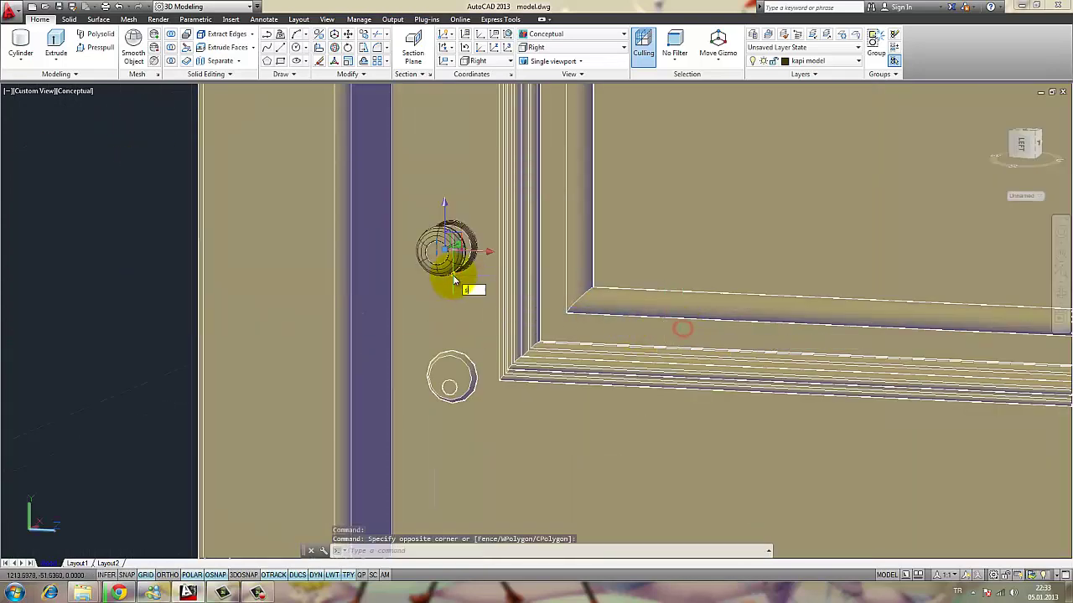
pyautogui.press('Return')
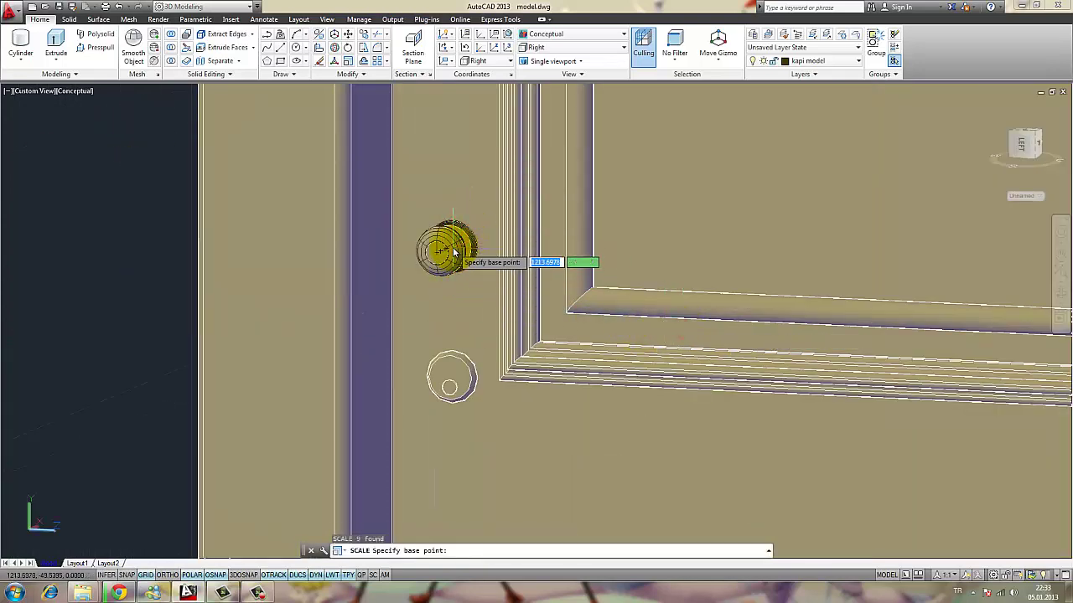
pyautogui.keyDown('shift'); pyautogui.moveTo(479, 282); pyautogui.dragTo(490, 269, button='middle'); pyautogui.keyUp('shift')
pyautogui.scroll(5, 452, 251)
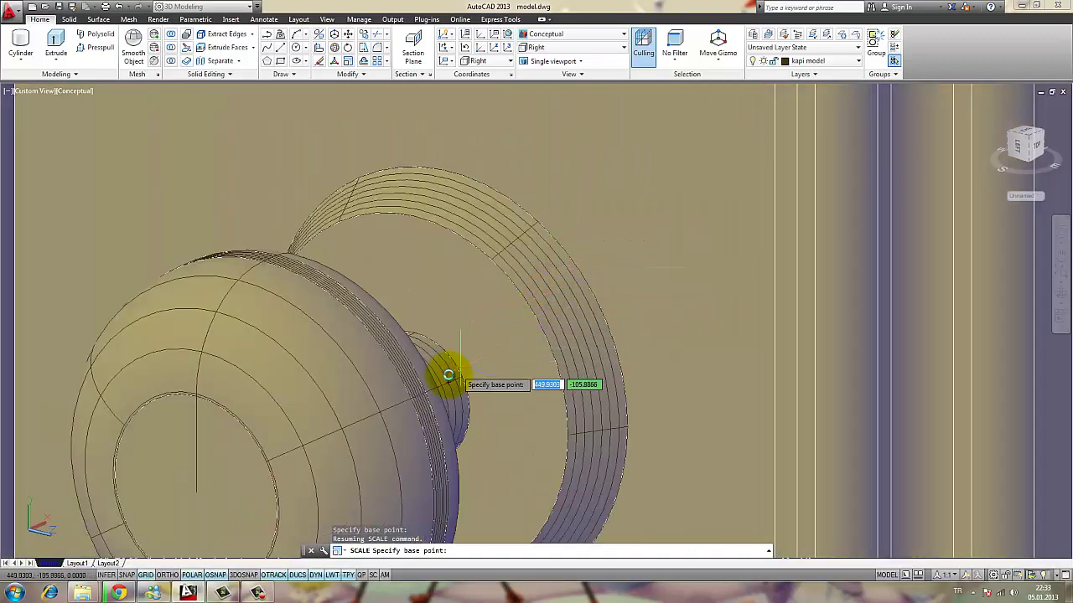
pyautogui.click(448, 384)
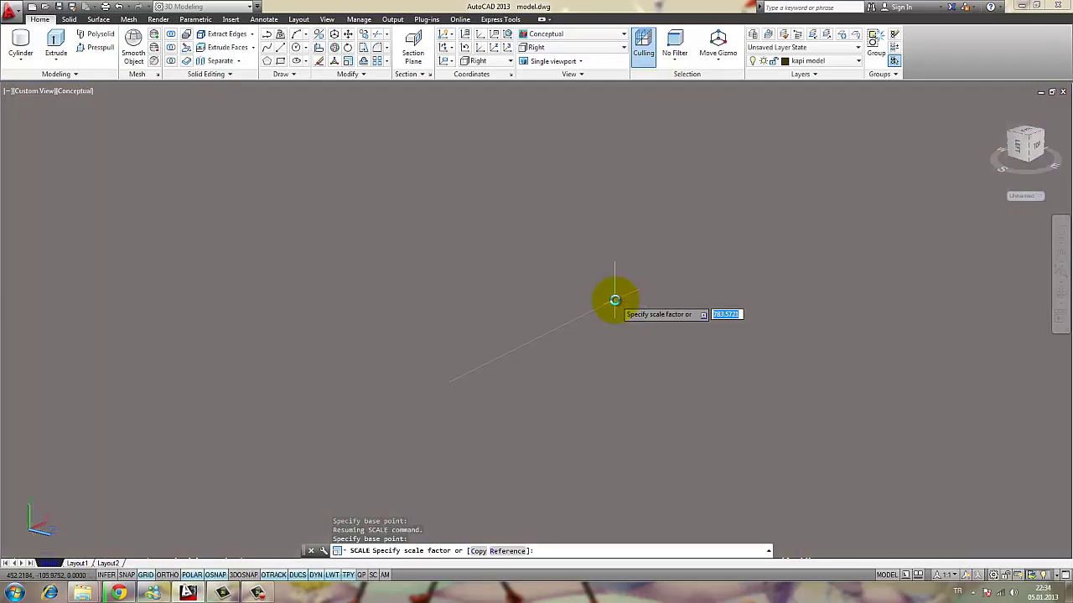
pyautogui.write('1.5')
pyautogui.press('Return')
pyautogui.scroll(-8, 743, 342)
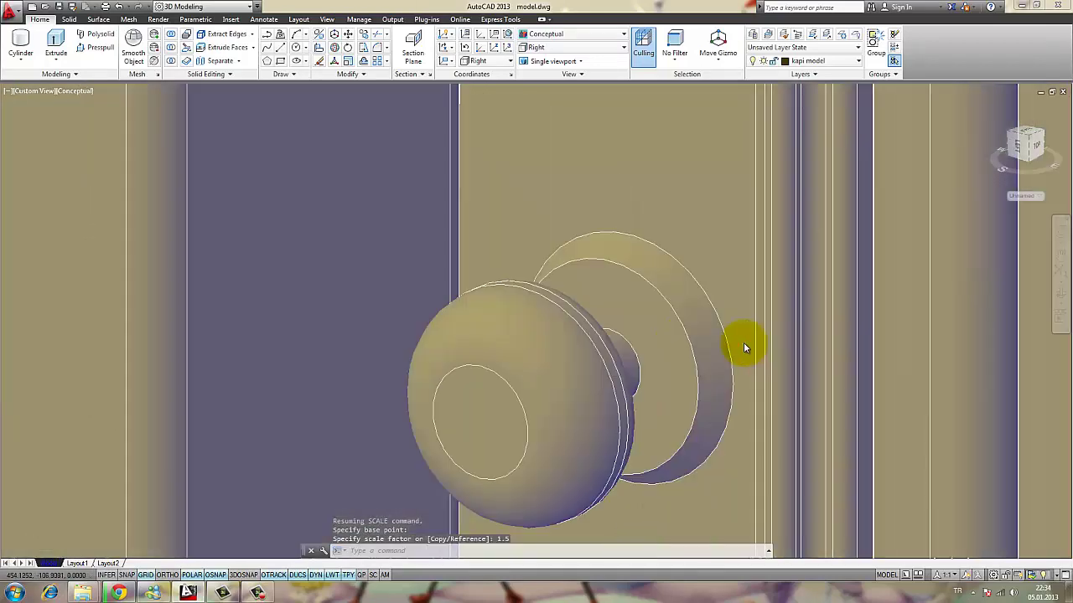
# - Reset the UCS to World and switch the view of the door to perspective projection
pyautogui.scroll(-10, 736, 358)
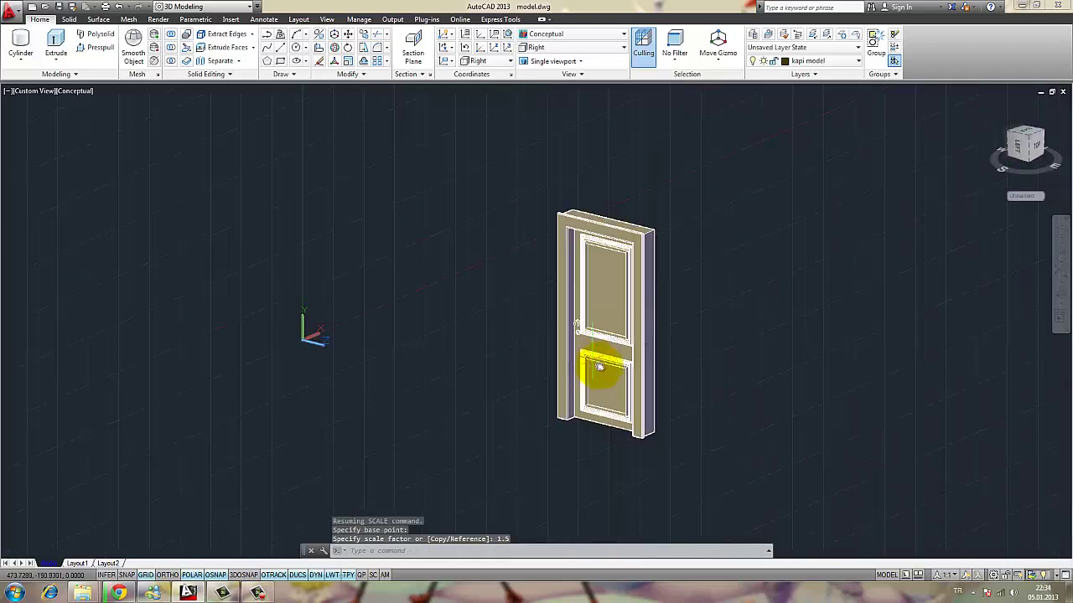
pyautogui.scroll(4, 620, 347)
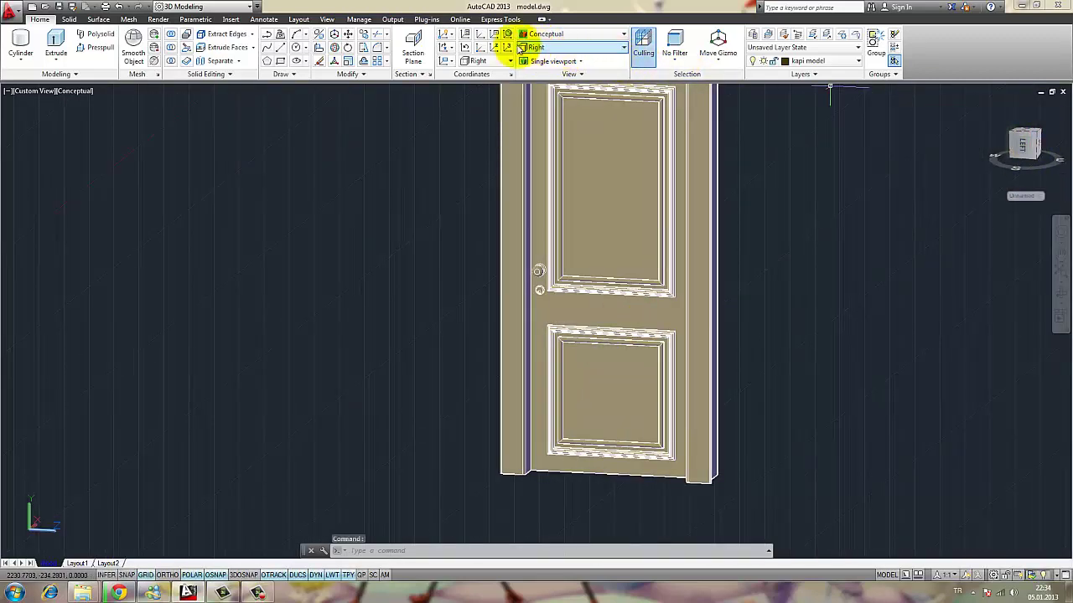
pyautogui.click(508, 35)
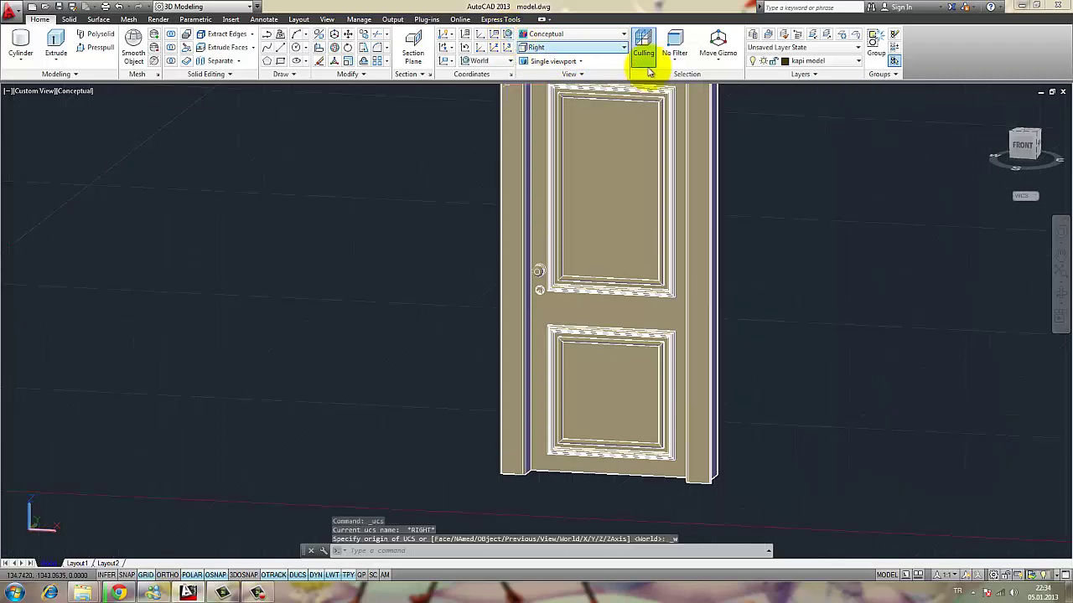
pyautogui.rightClick(1024, 147)
pyautogui.click(973, 184)
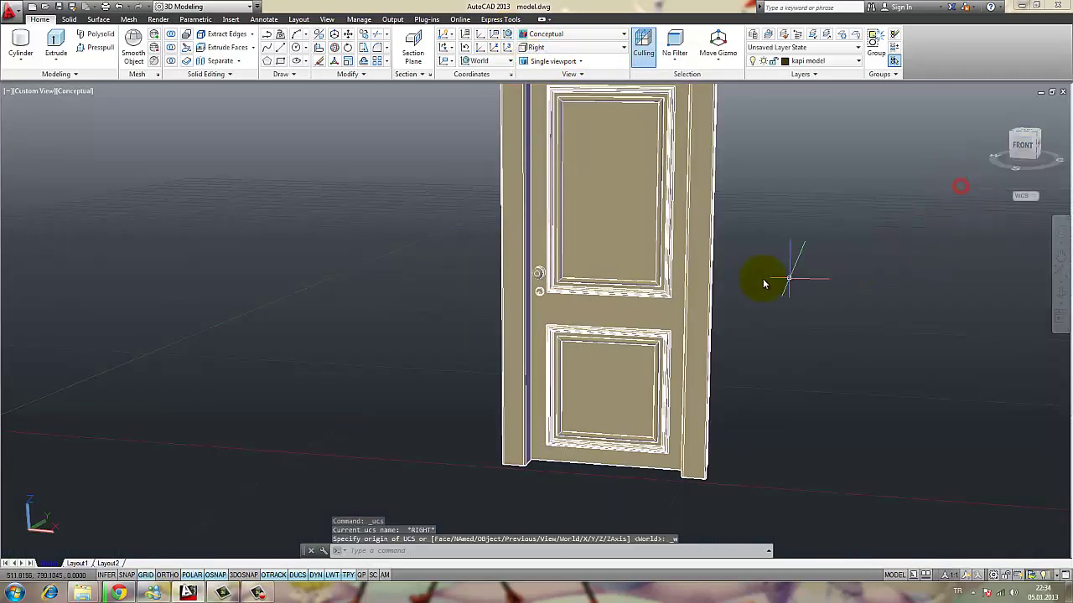
pyautogui.keyDown('shift'); pyautogui.moveTo(762, 280); pyautogui.dragTo(736, 140, button='middle'); pyautogui.keyUp('shift')
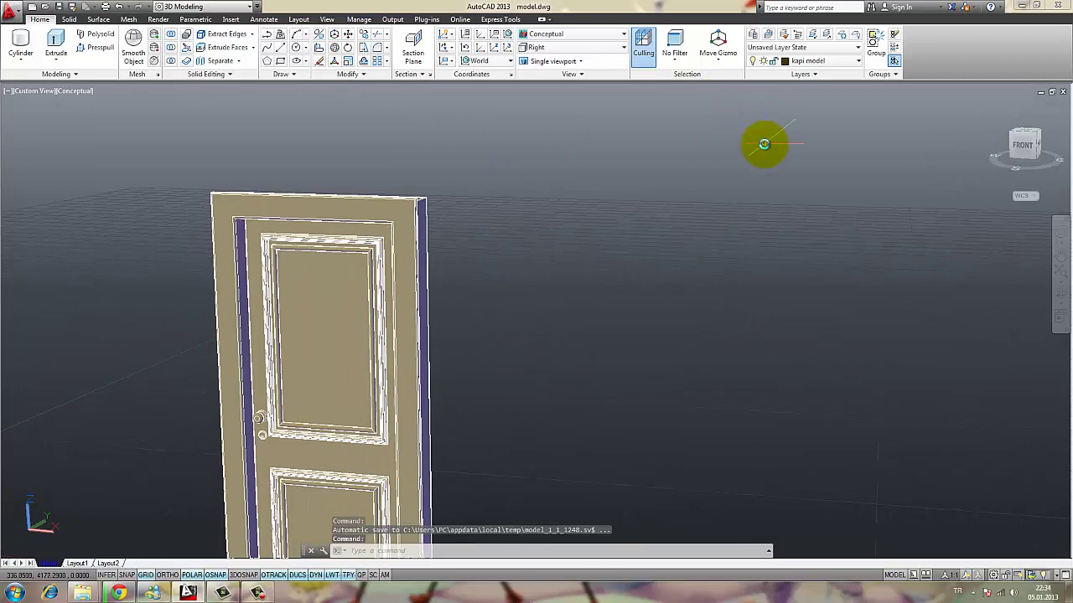
# - Turn on all layers from 0 to tretuvar to show the whole house around the door
pyautogui.write('la')
pyautogui.press('Return')
pyautogui.click(831, 145)
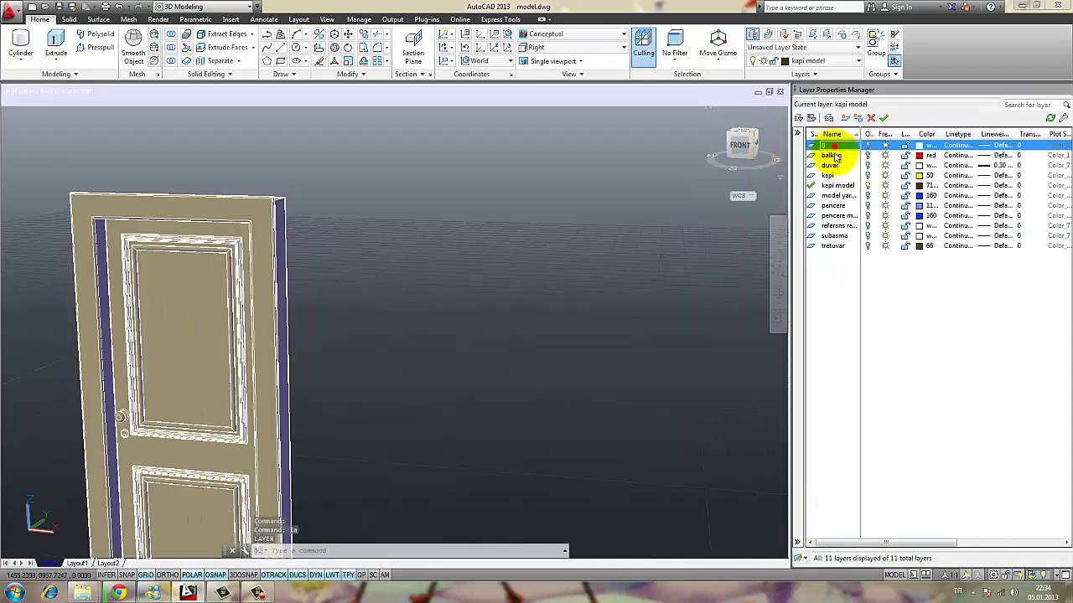
pyautogui.keyDown('shift'); pyautogui.click(839, 247); pyautogui.keyUp('shift')
pyautogui.click(869, 175)
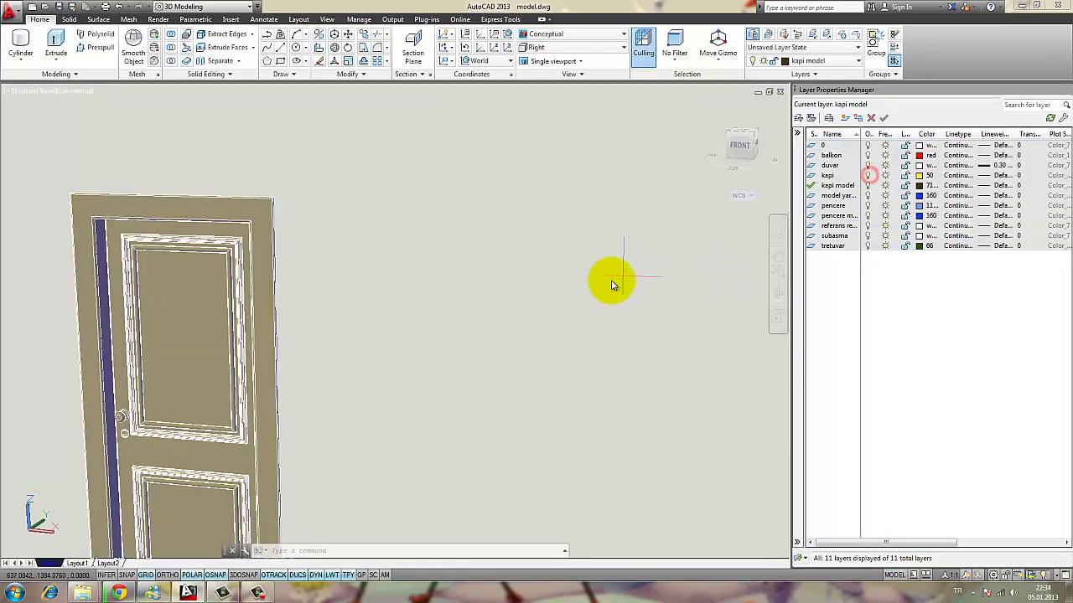
pyautogui.scroll(-10, 406, 339)
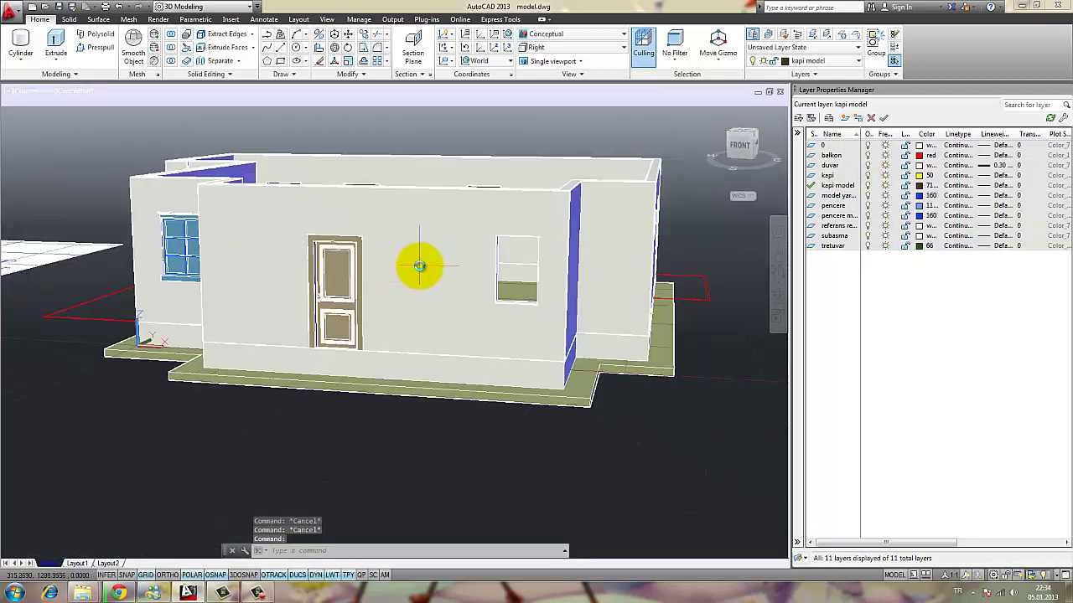
pyautogui.keyDown('shift'); pyautogui.moveTo(352, 314); pyautogui.dragTo(503, 317, button='middle'); pyautogui.keyUp('shift')
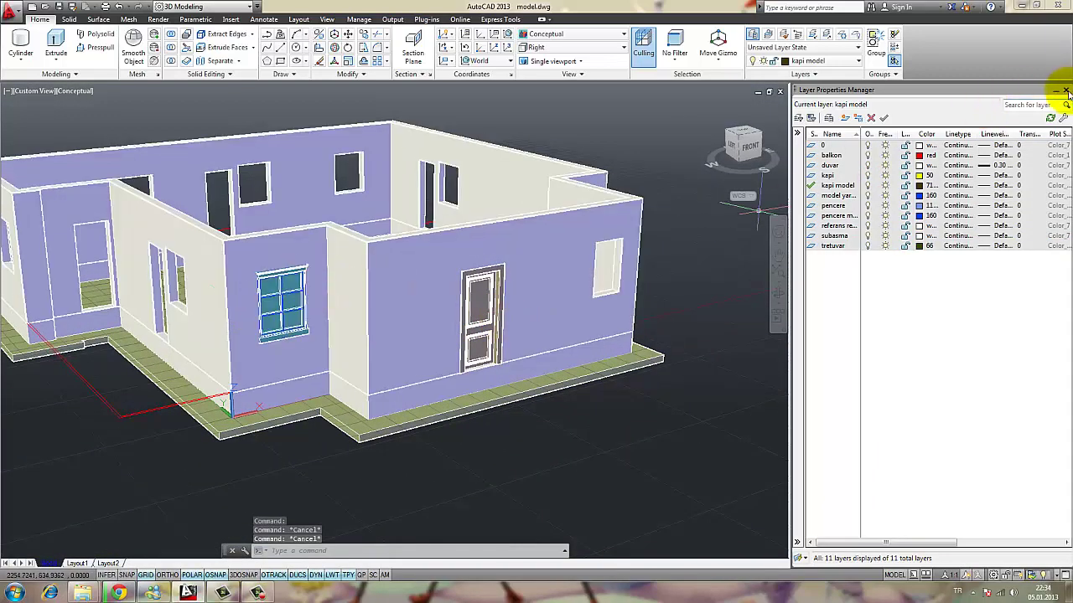
pyautogui.click(1063, 90)
# - Switch the house model to the Realistic visual style
pyautogui.moveTo(579, 311); pyautogui.dragTo(599, 319, button='middle')
pyautogui.scroll(1, 599, 319)
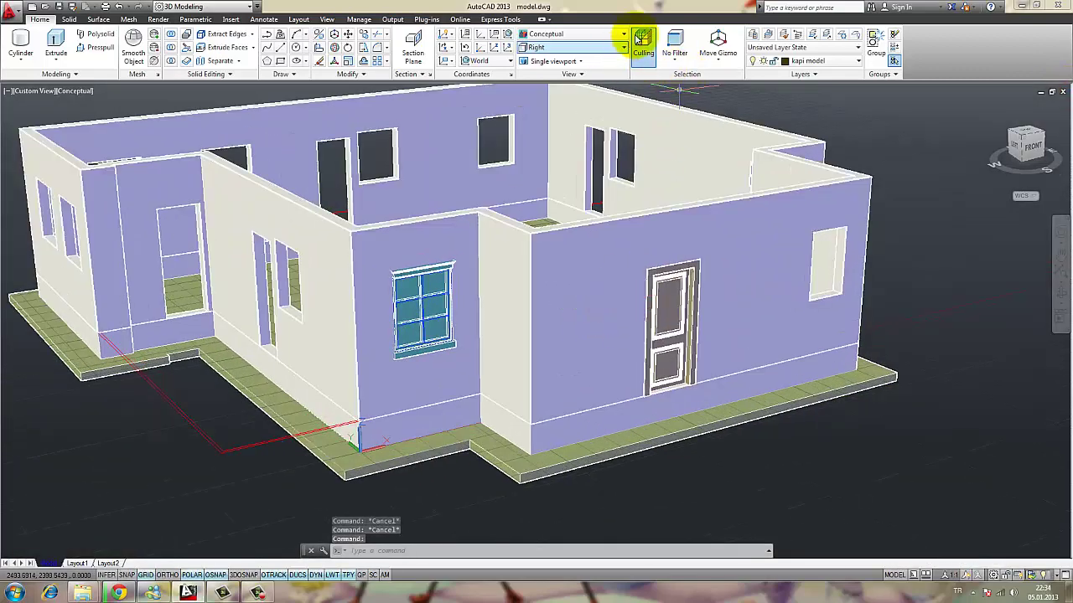
pyautogui.click(591, 39)
pyautogui.click(592, 42)
pyautogui.click(674, 71)
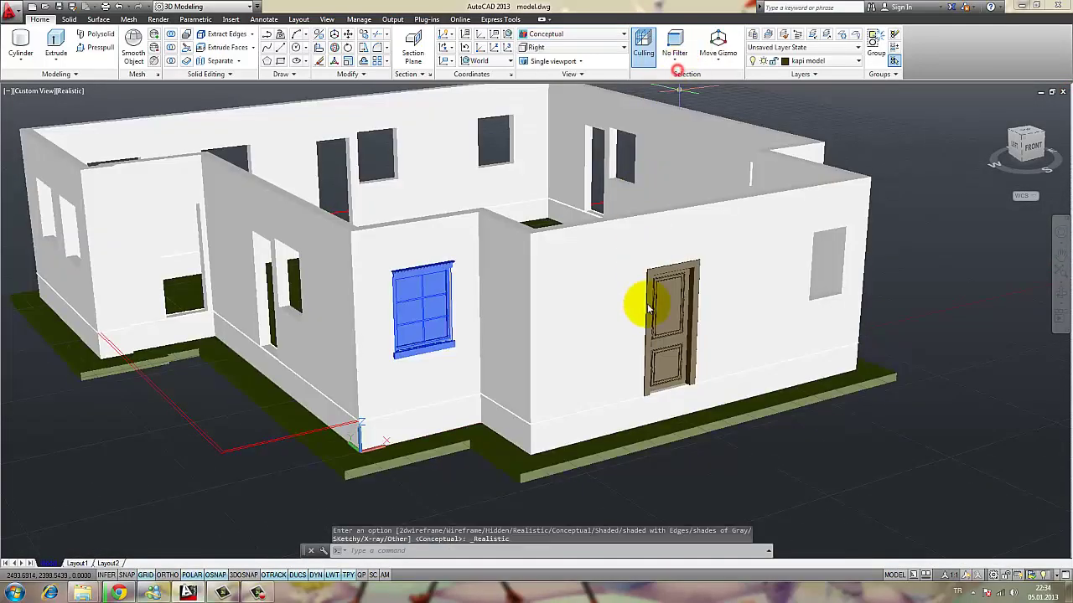
# - Examine the house model with the fitted door and window from several angles, ending close to the door
pyautogui.keyDown('shift'); pyautogui.moveTo(696, 275); pyautogui.dragTo(645, 261, button='middle'); pyautogui.keyUp('shift')
pyautogui.scroll(2, 544, 273)
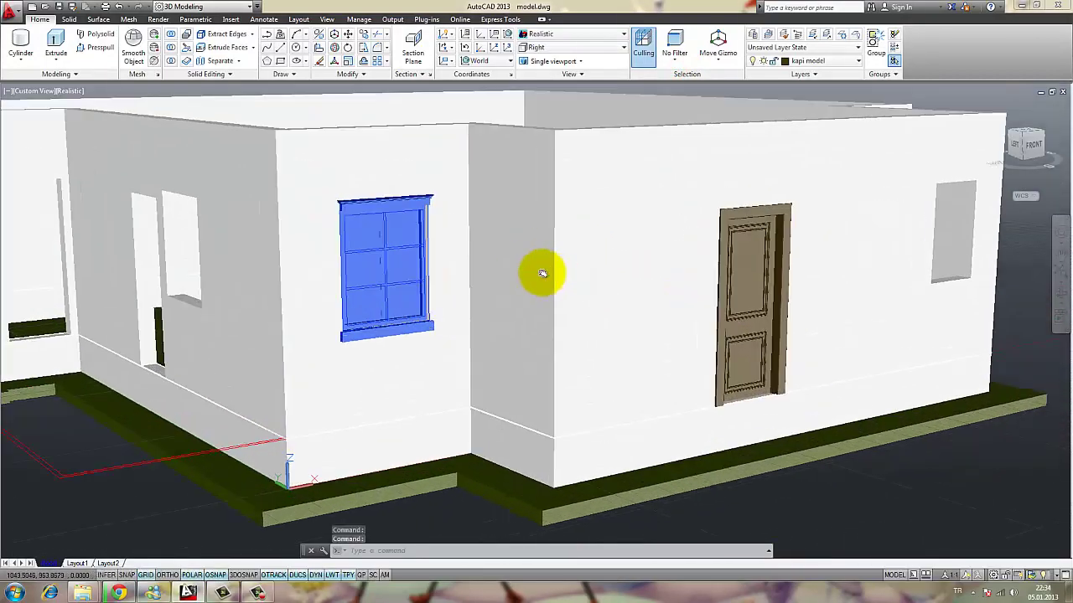
pyautogui.scroll(1, 486, 301)
pyautogui.scroll(-3, 622, 313)
pyautogui.moveTo(623, 314); pyautogui.dragTo(565, 280, button='middle')
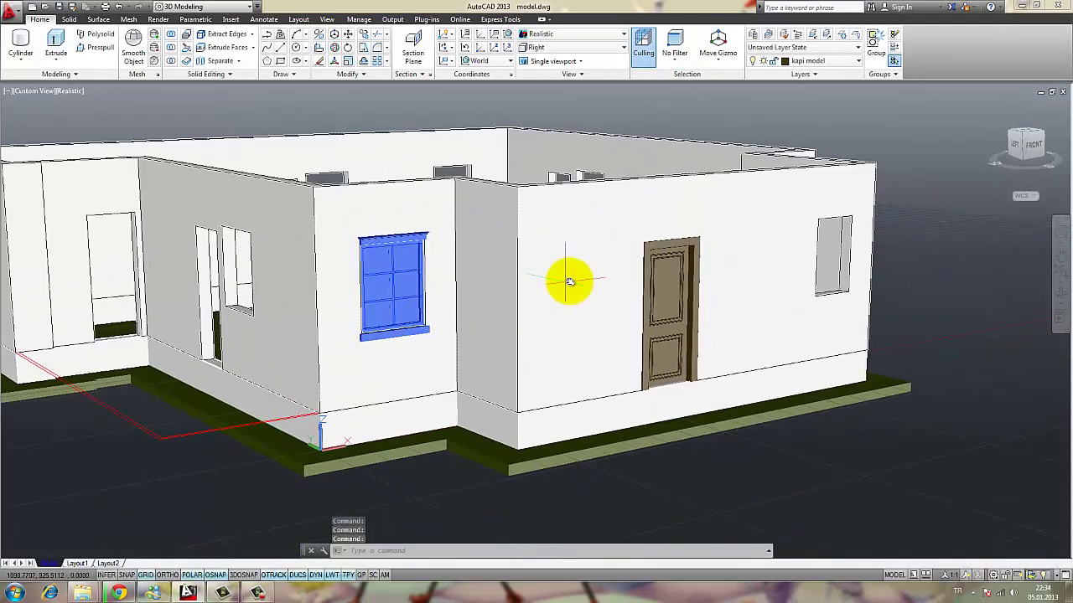
pyautogui.scroll(-1, 571, 281)
pyautogui.keyDown('shift'); pyautogui.moveTo(682, 294); pyautogui.dragTo(537, 331, button='middle'); pyautogui.keyUp('shift')
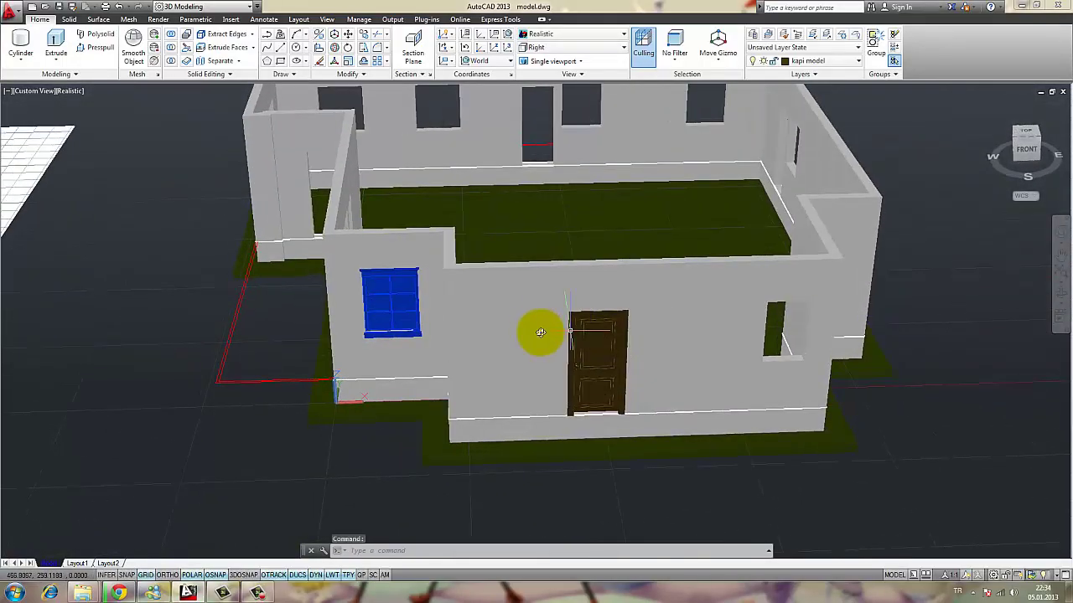
pyautogui.scroll(1, 535, 348)
pyautogui.scroll(-2, 535, 348)
pyautogui.keyDown('shift'); pyautogui.moveTo(665, 364); pyautogui.dragTo(754, 330, button='middle'); pyautogui.keyUp('shift')
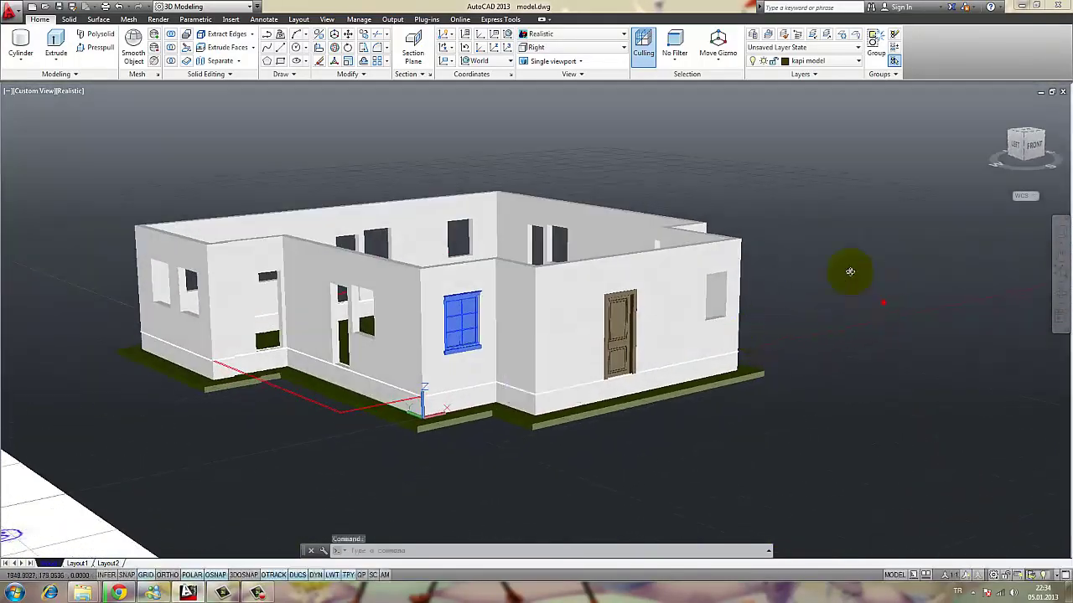
pyautogui.click(809, 239)
pyautogui.press('Escape')
pyautogui.moveTo(621, 292)
pyautogui.mouseDown(button='middle')
pyautogui.moveTo(659, 319)
pyautogui.moveTo(615, 298)
pyautogui.mouseUp(button='middle')
pyautogui.scroll(1, 653, 316)
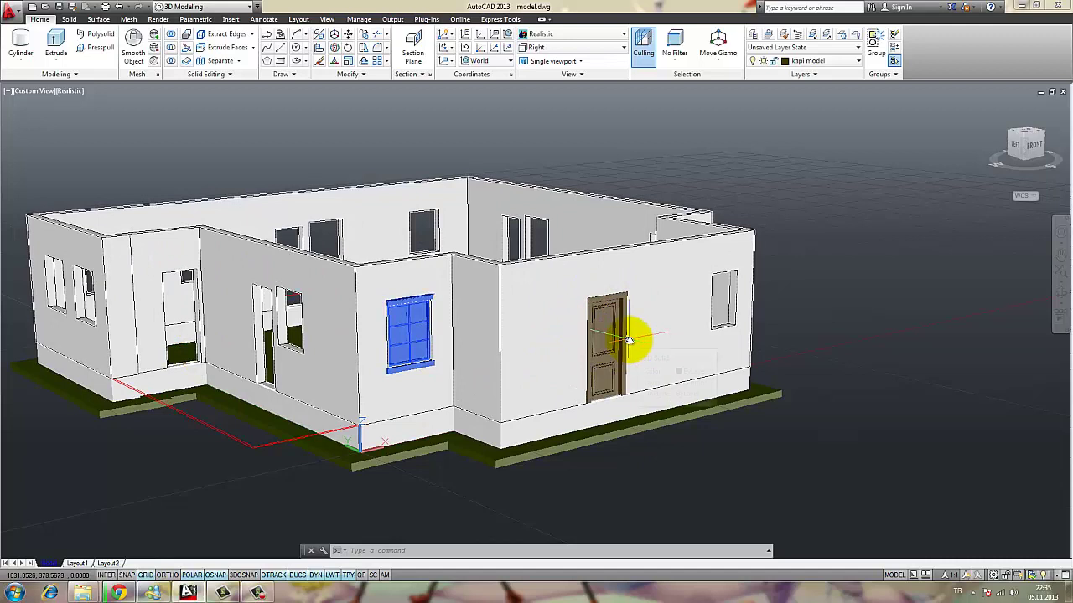
pyautogui.moveTo(628, 340)
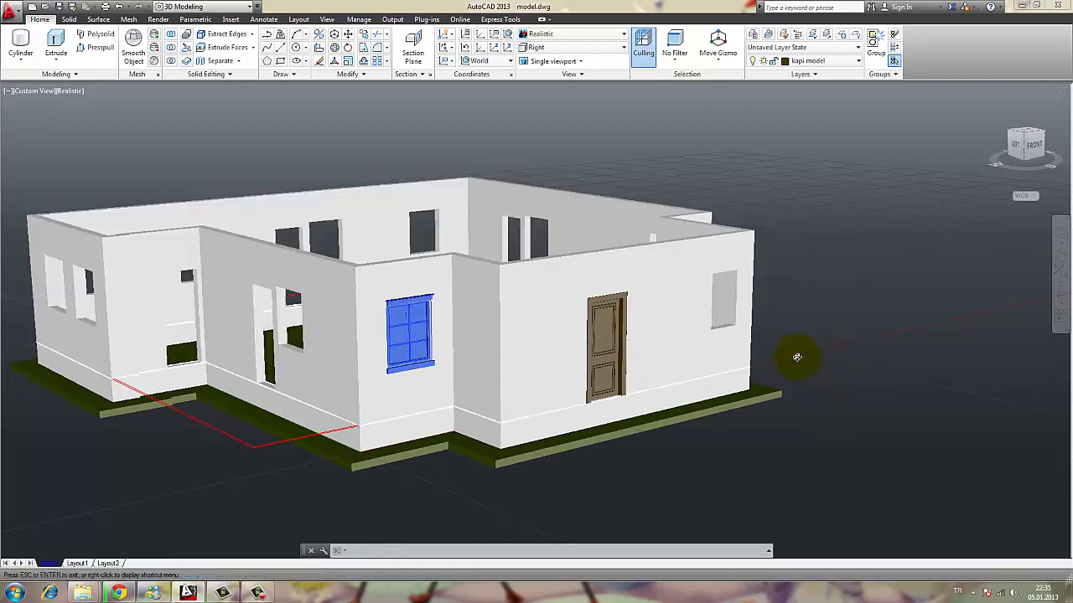
pyautogui.moveTo(797, 360)
pyautogui.keyDown('shift'); pyautogui.mouseDown(button='middle')
pyautogui.moveTo(690, 359)
pyautogui.moveTo(767, 388)
pyautogui.mouseUp(button='middle'); pyautogui.keyUp('shift')
pyautogui.scroll(3, 766, 388)
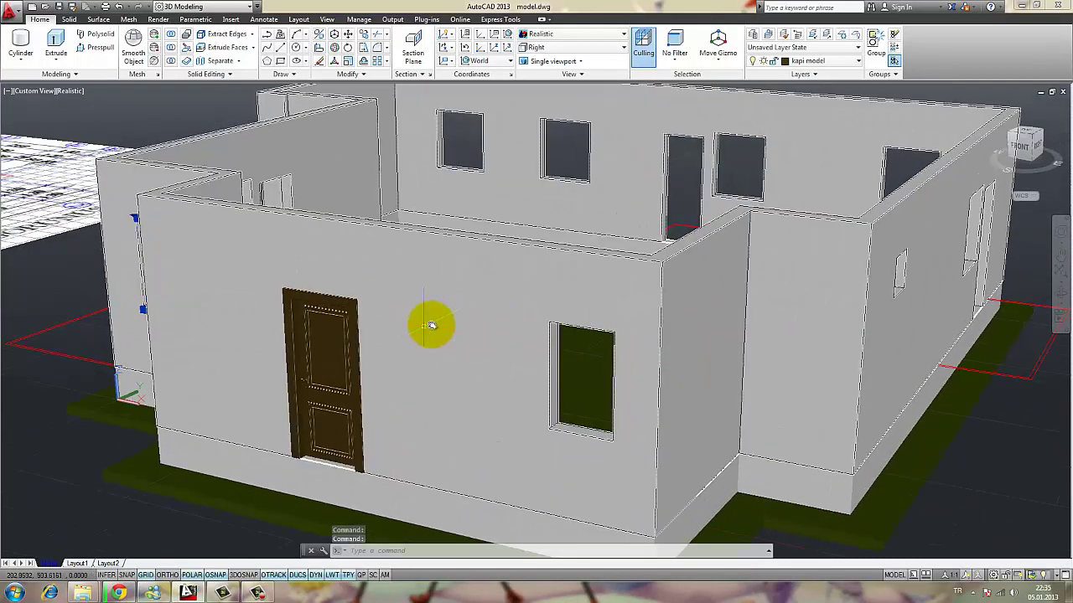
pyautogui.moveTo(431, 326); pyautogui.dragTo(513, 330, button='middle')
pyautogui.moveTo(521, 329)
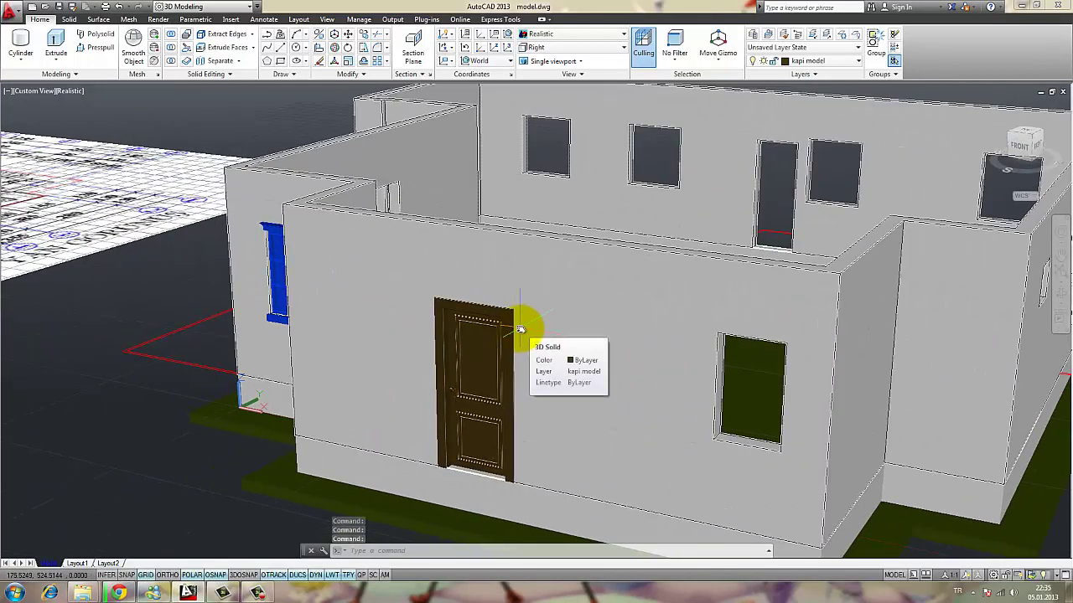